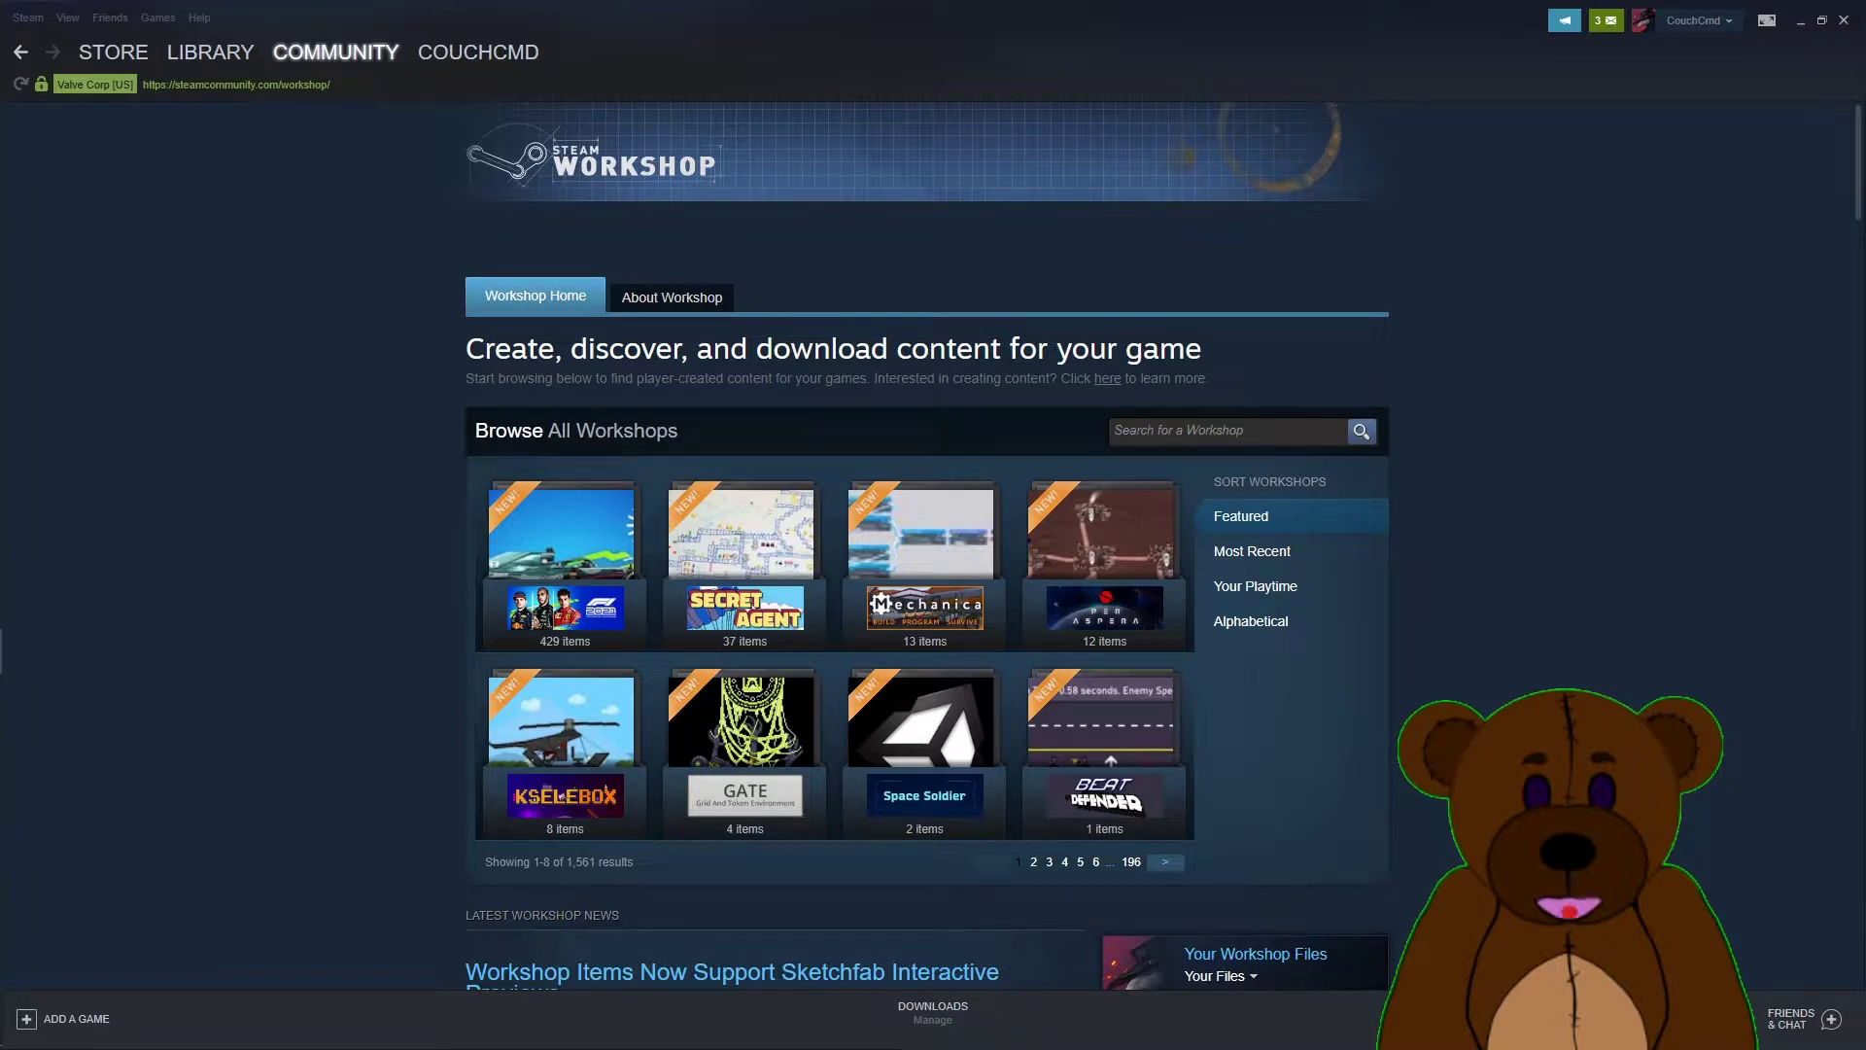
Step: Close the Starbound store page window and return to the Steam Workshop home page
{"action": "left_click_drag", "start_coordinate": [1865, 252], "coordinate": [1632, 292]}
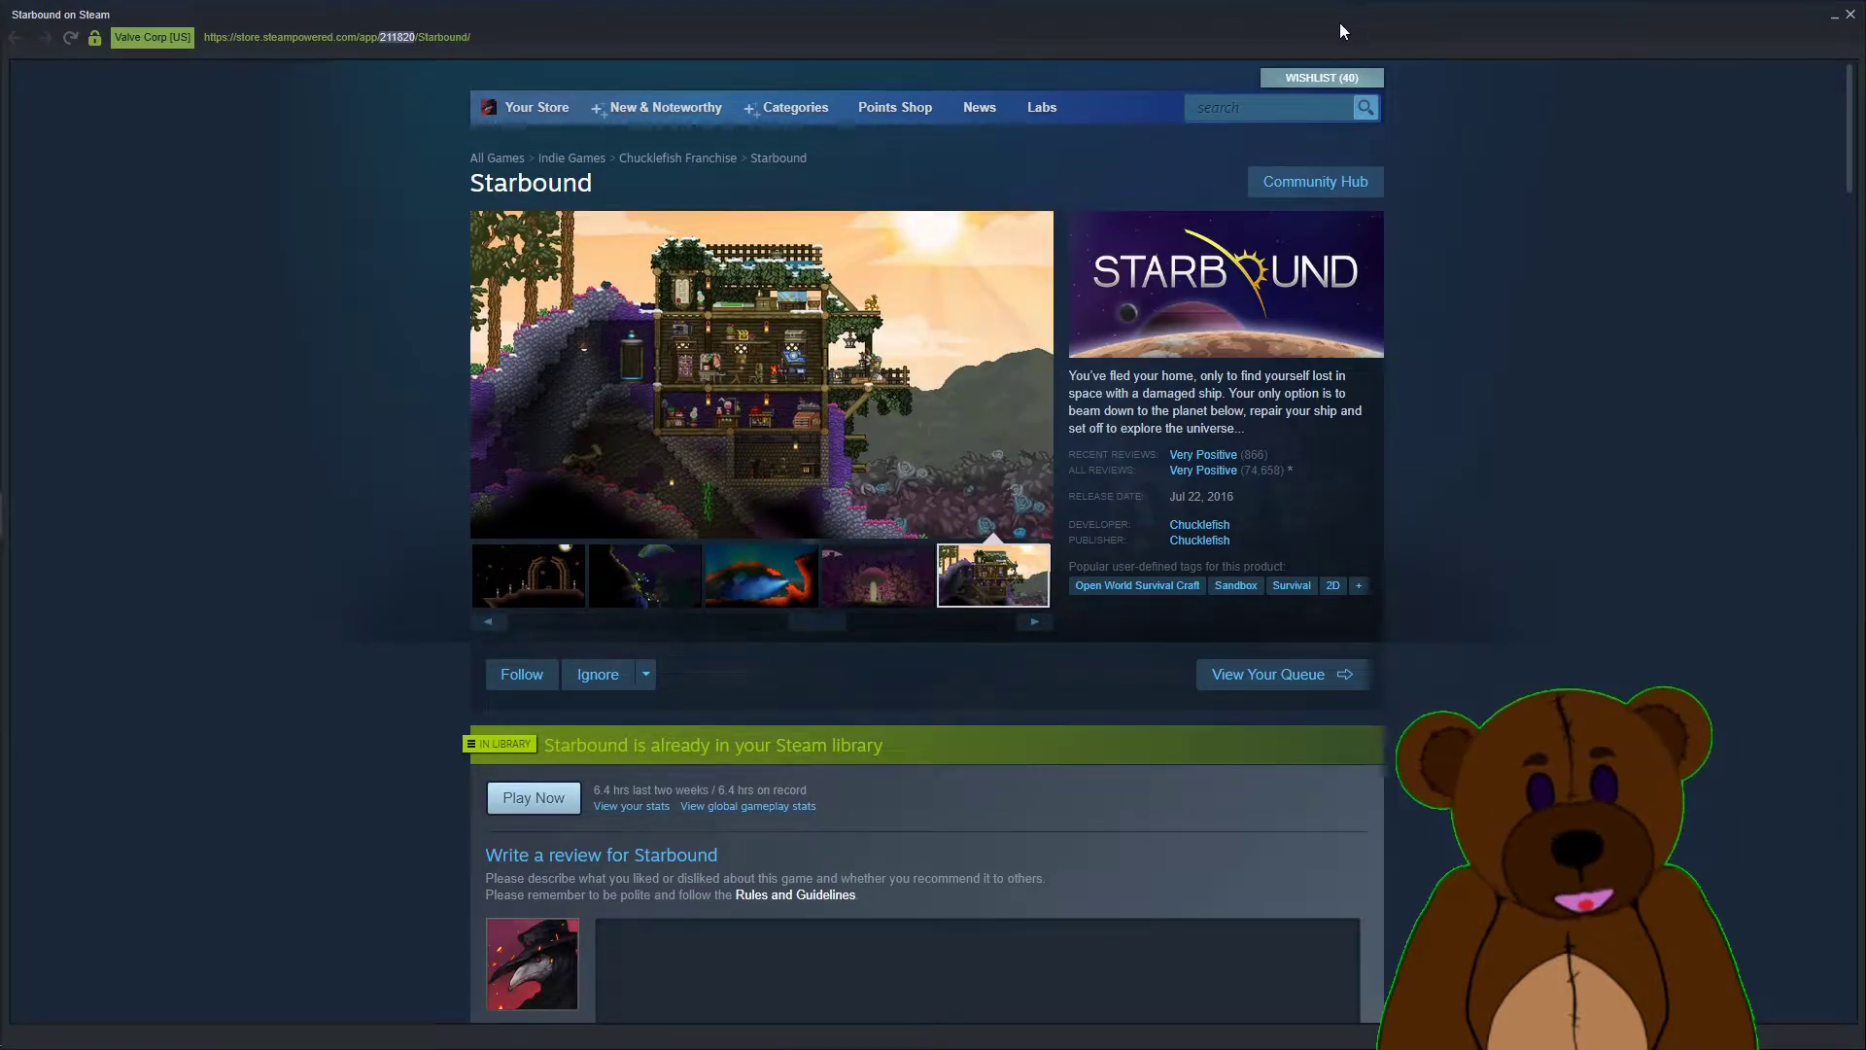
{"action": "left_click", "coordinate": [1842, 13]}
{"action": "scroll", "coordinate": [1283, 748], "scroll_direction": "down", "scroll_amount": 3}
{"action": "scroll", "coordinate": [1283, 748], "scroll_direction": "down", "scroll_amount": 1}
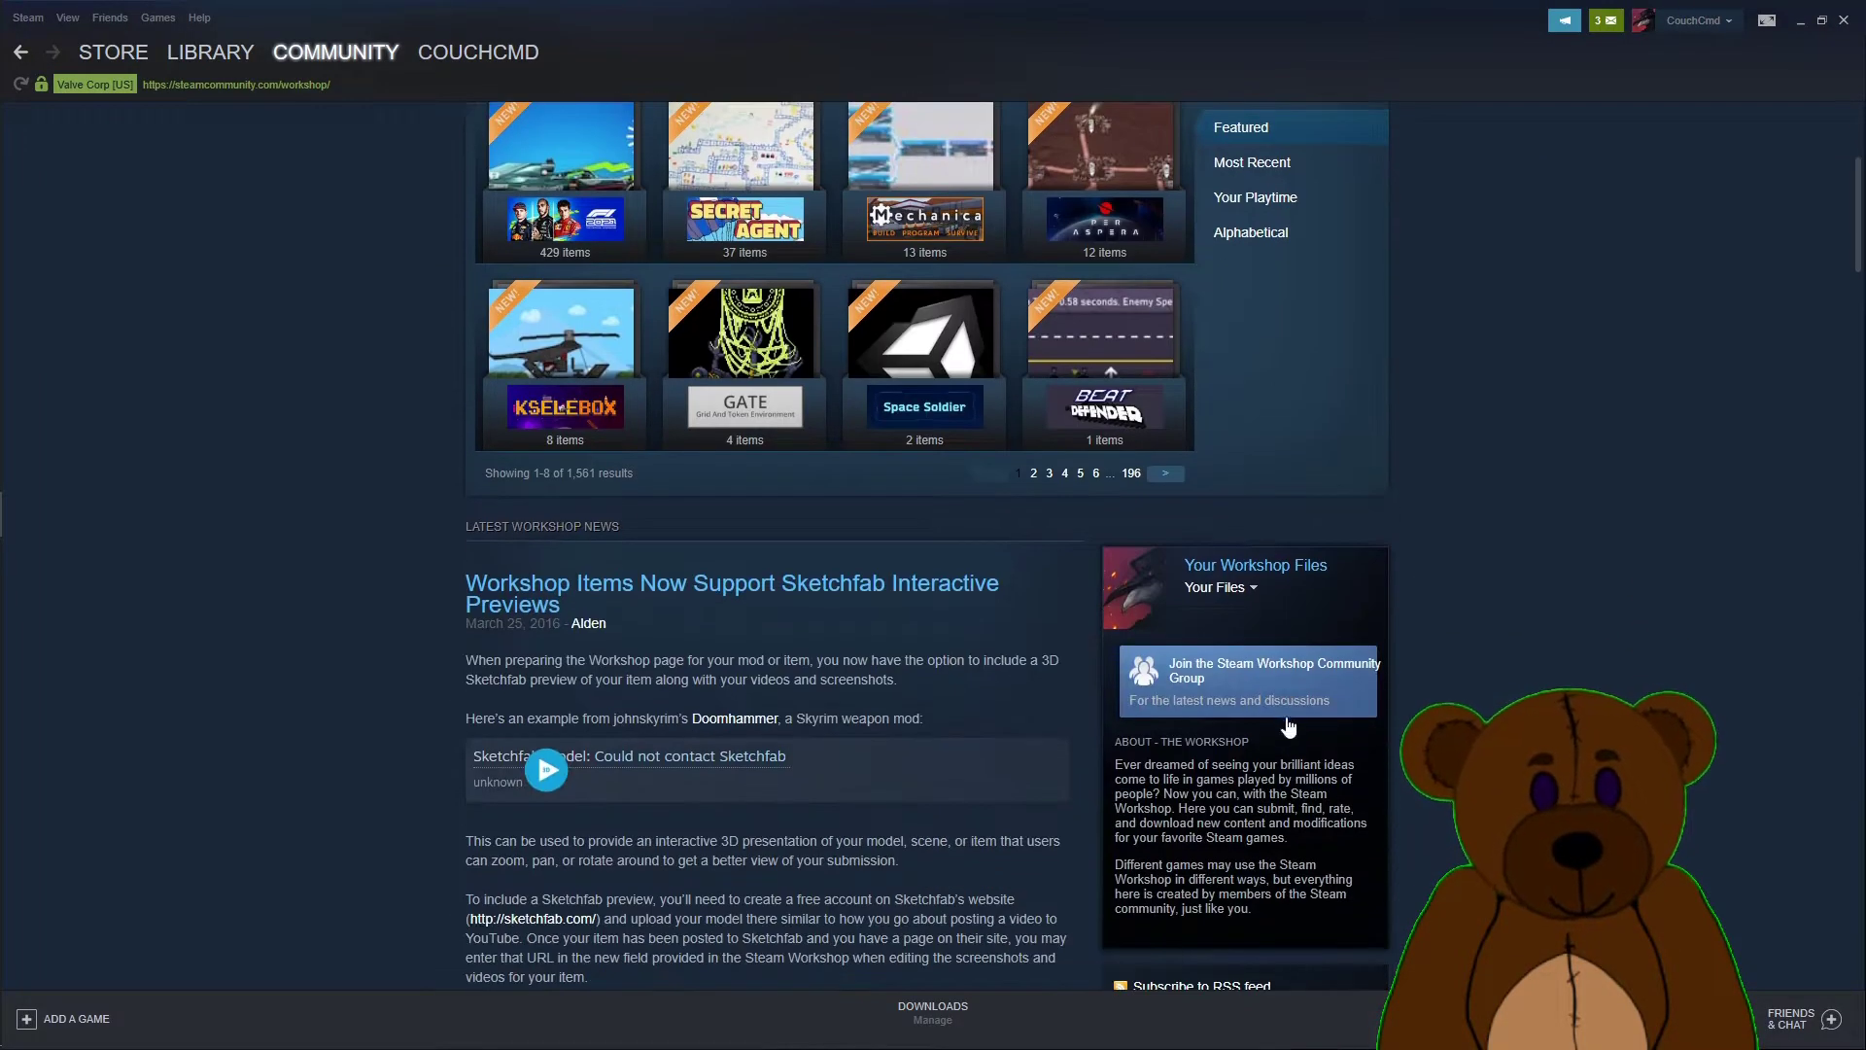
{"action": "key", "text": "alt+Tab"}
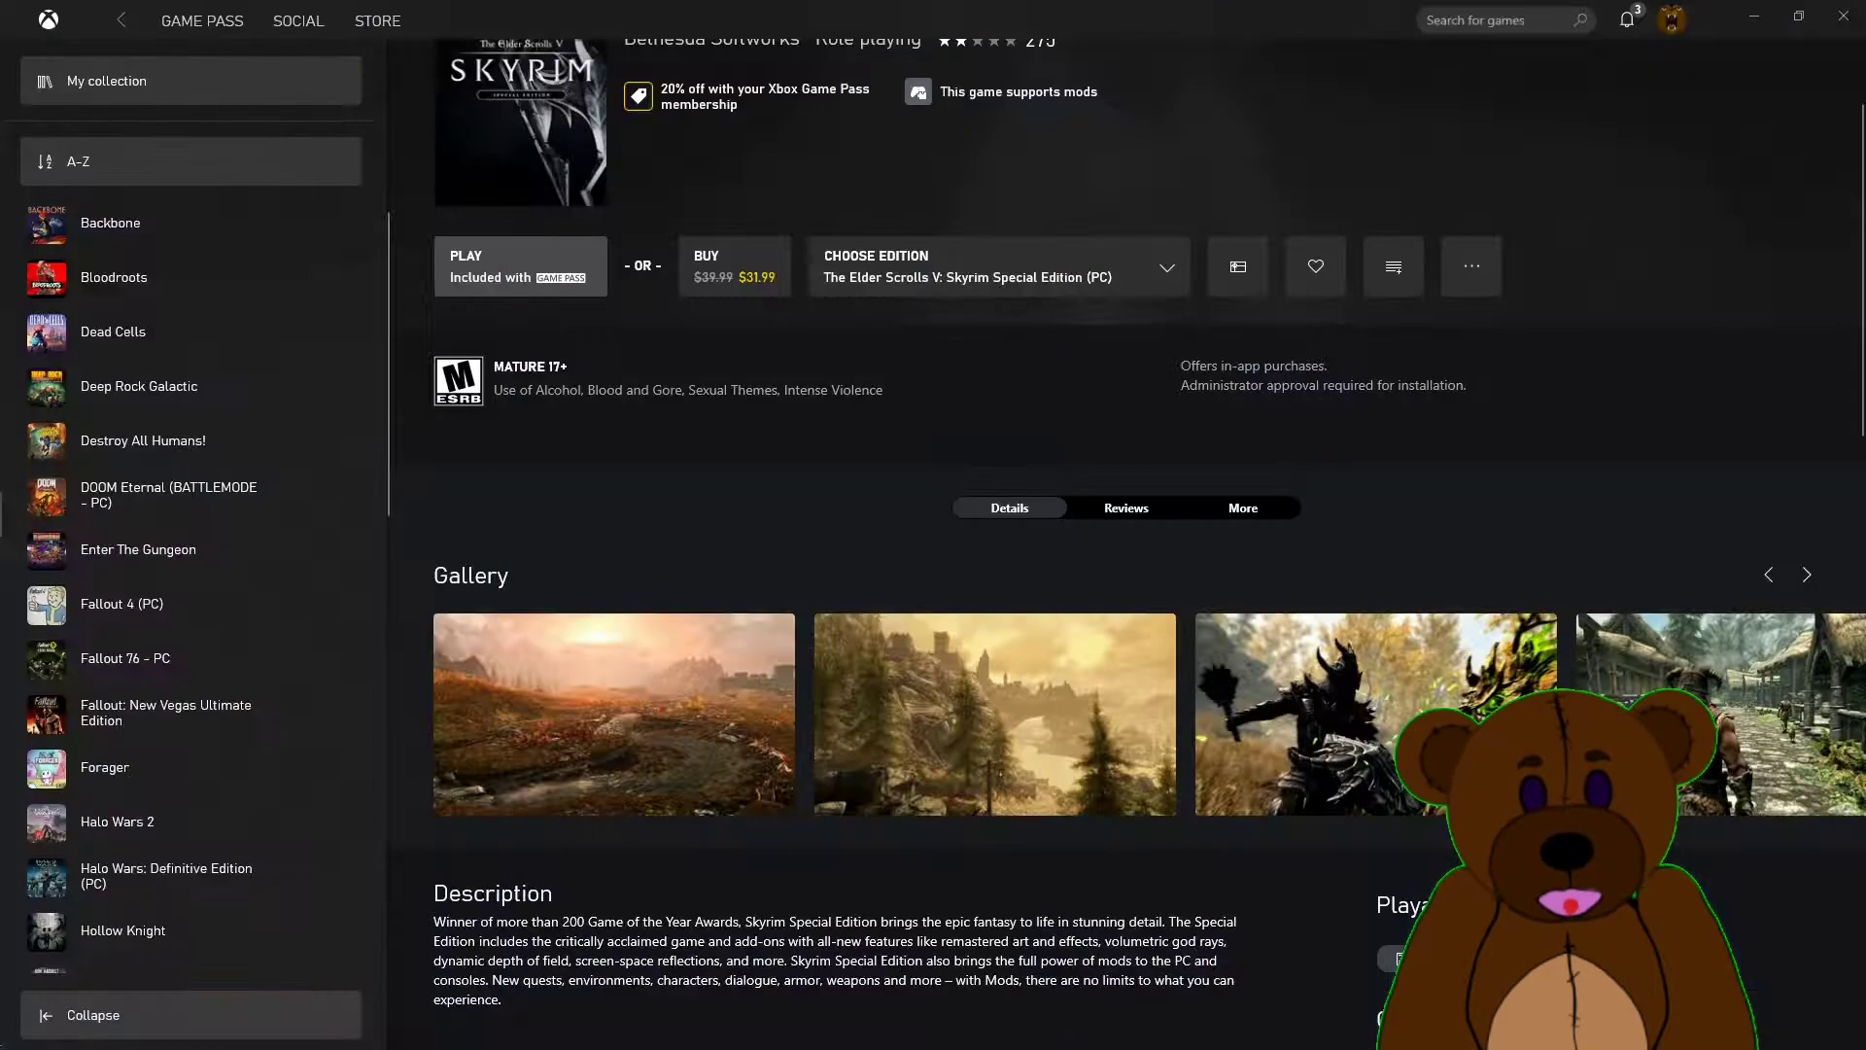
{"action": "key", "text": "alt+Tab"}
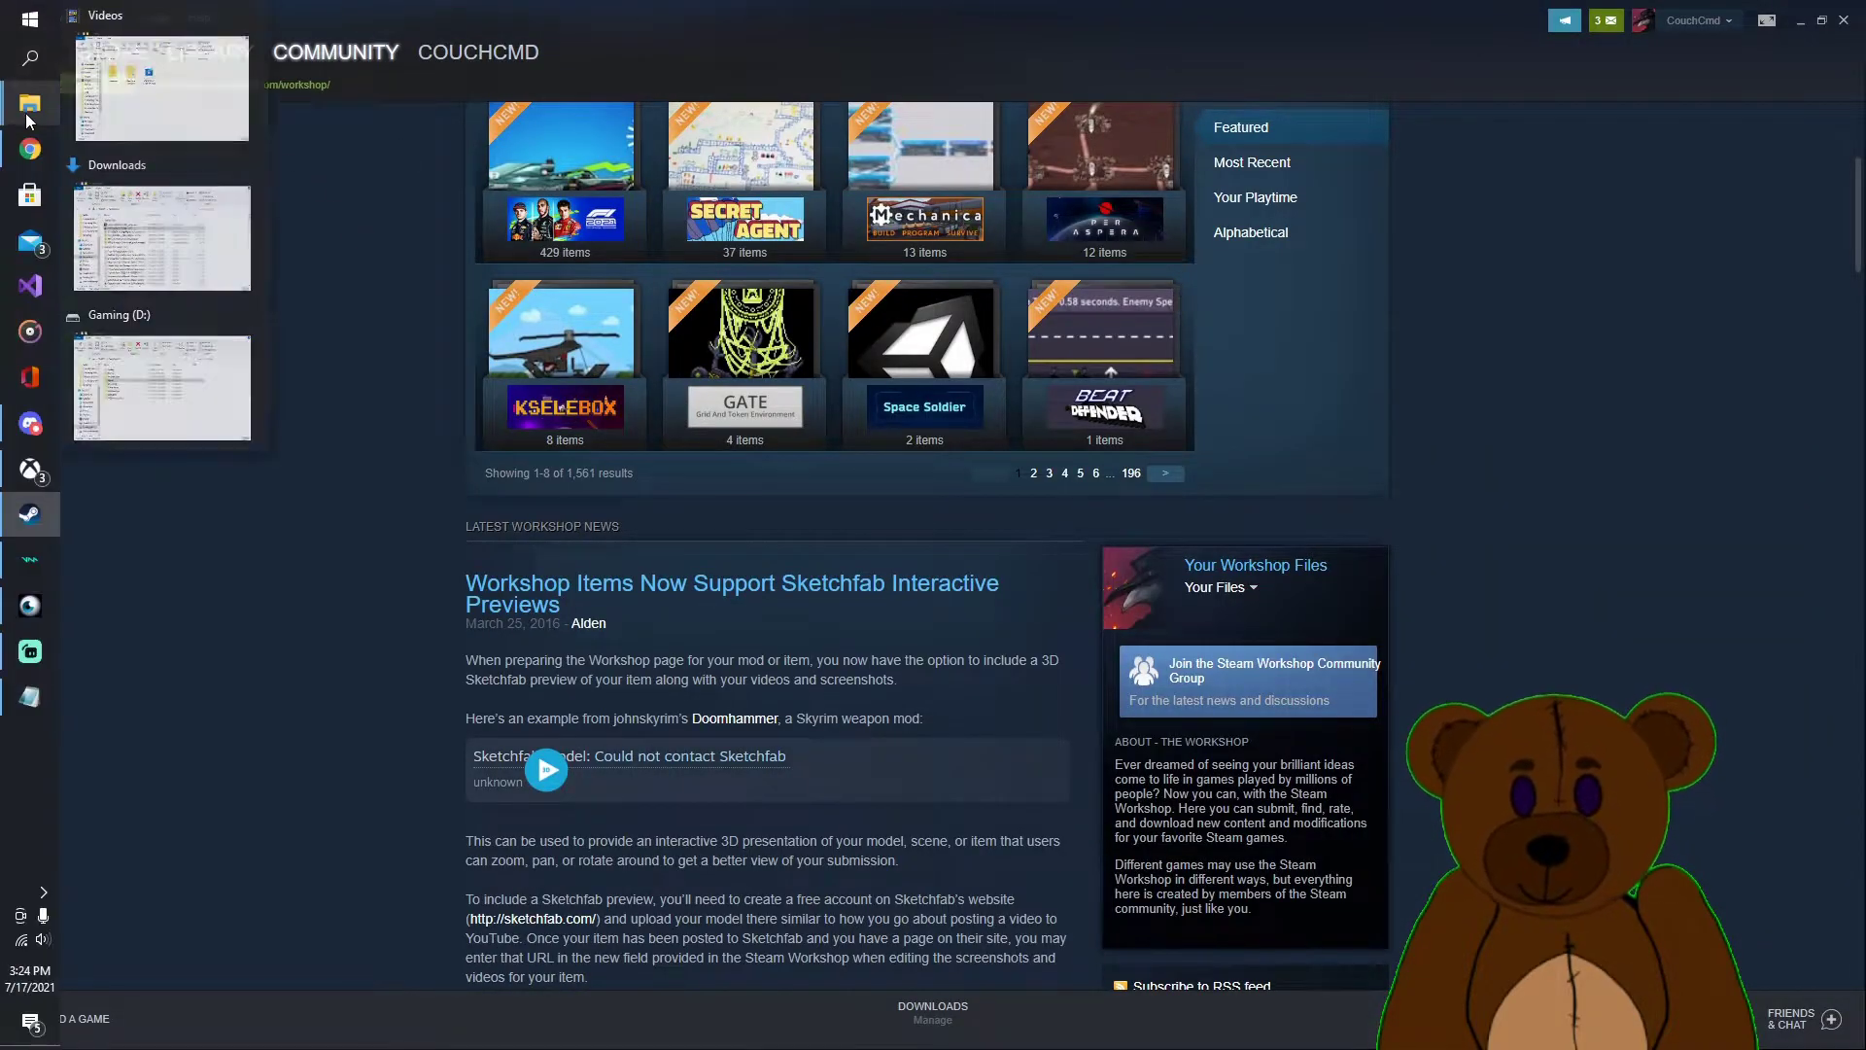
Step: In File Explorer, open Starbound's Workshop folder on drive D at Games\steamapps\workshop\content\211820
{"action": "left_click", "coordinate": [165, 387]}
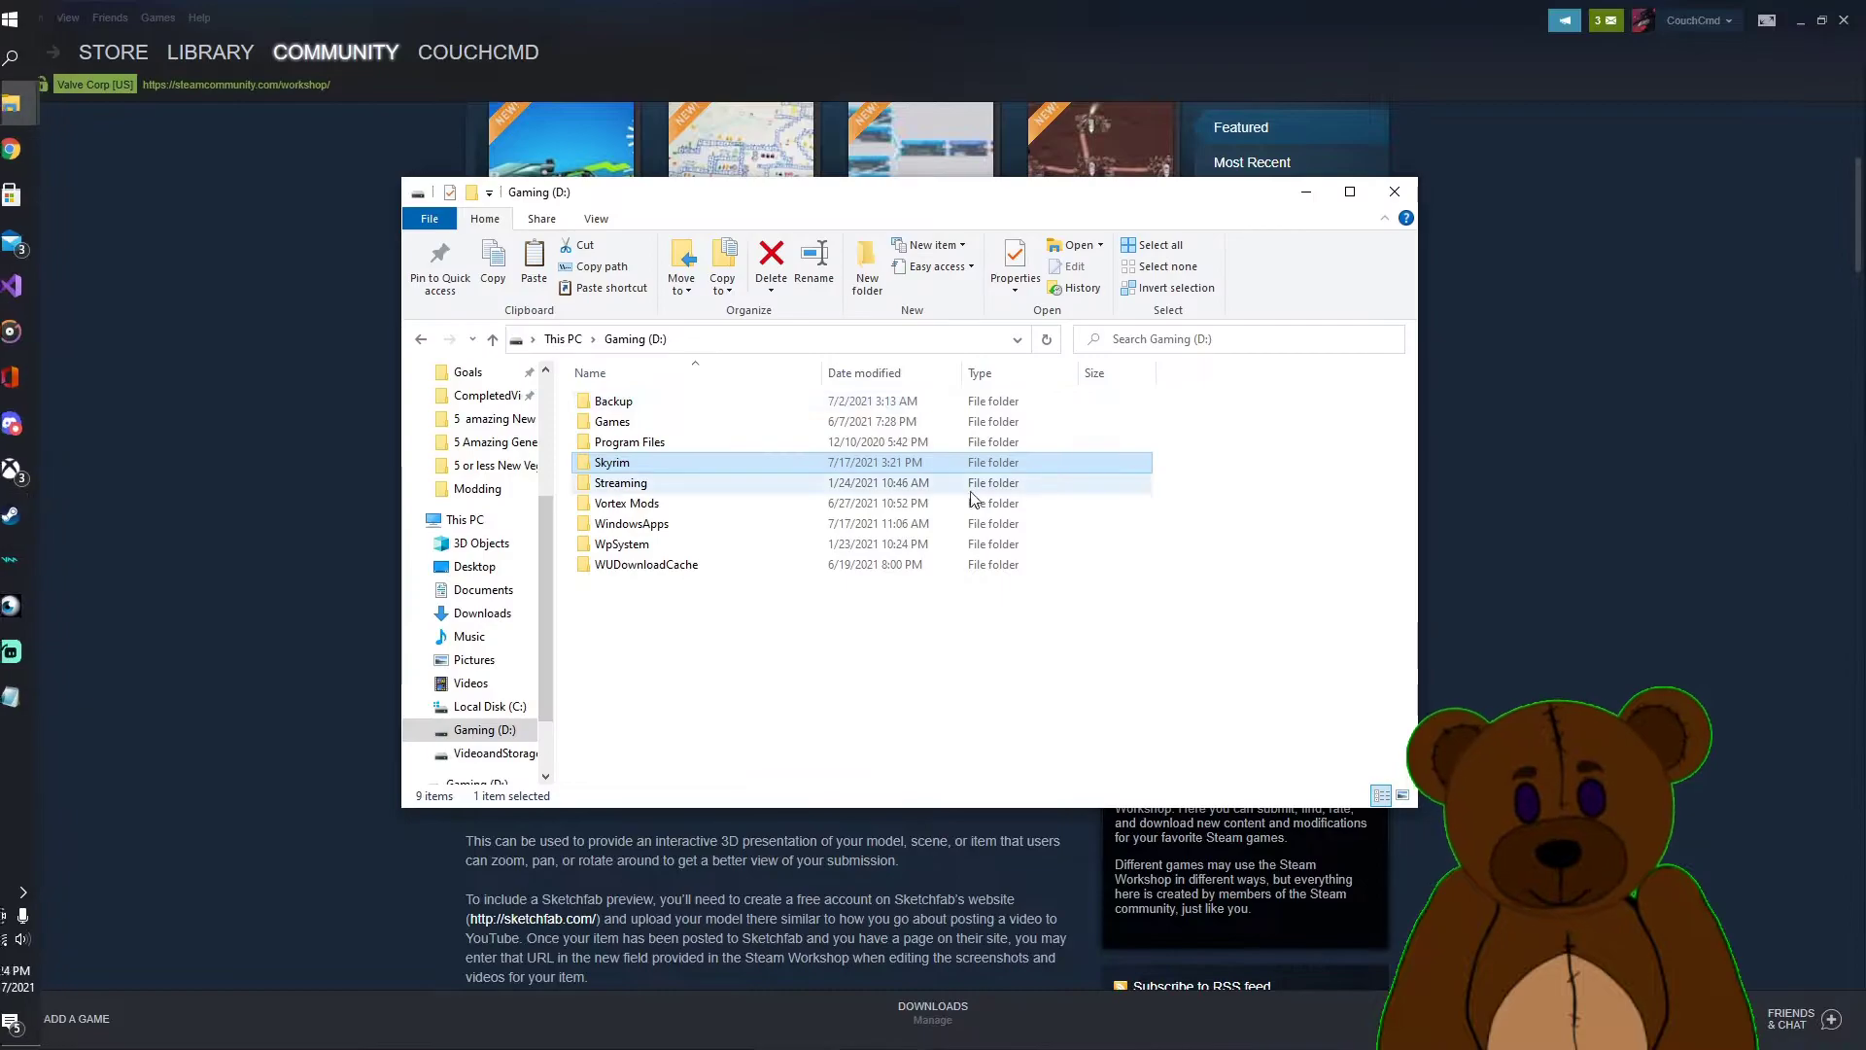
{"action": "double_click", "coordinate": [614, 423]}
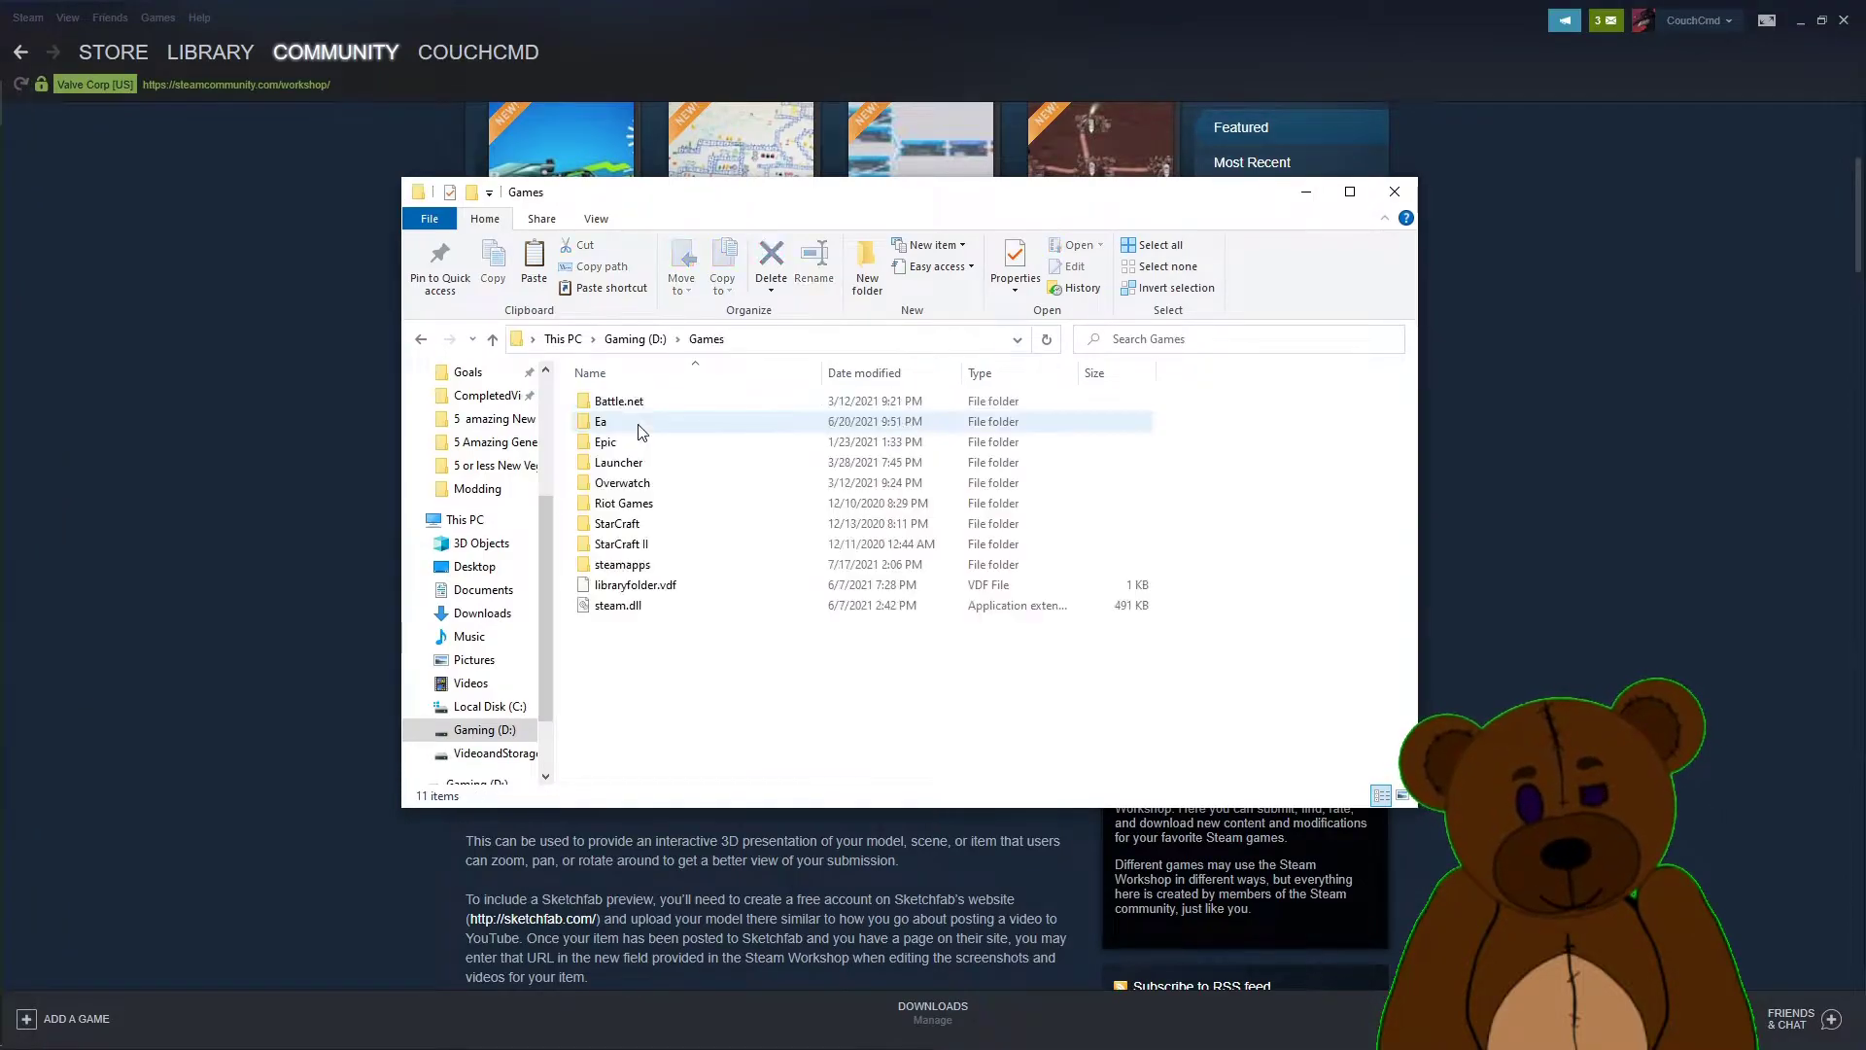
{"action": "double_click", "coordinate": [627, 563]}
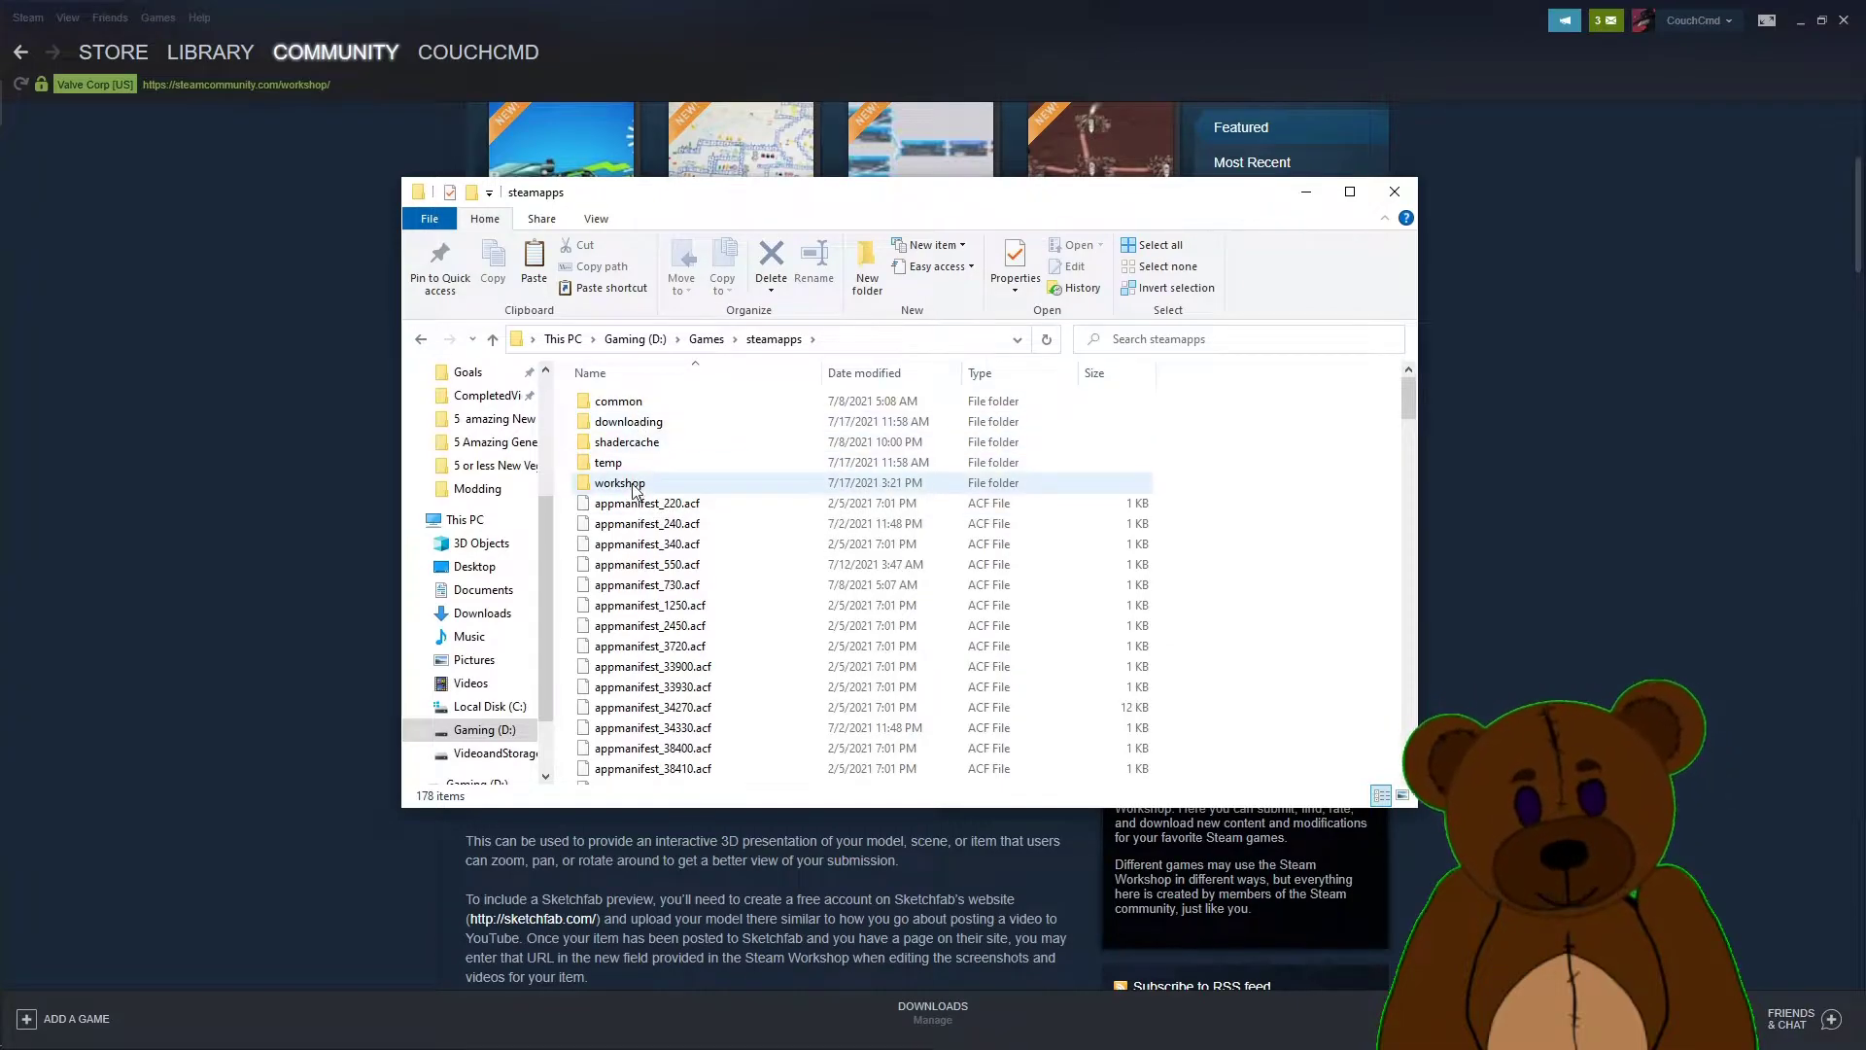
{"action": "left_click", "coordinate": [628, 489]}
{"action": "double_click", "coordinate": [628, 489]}
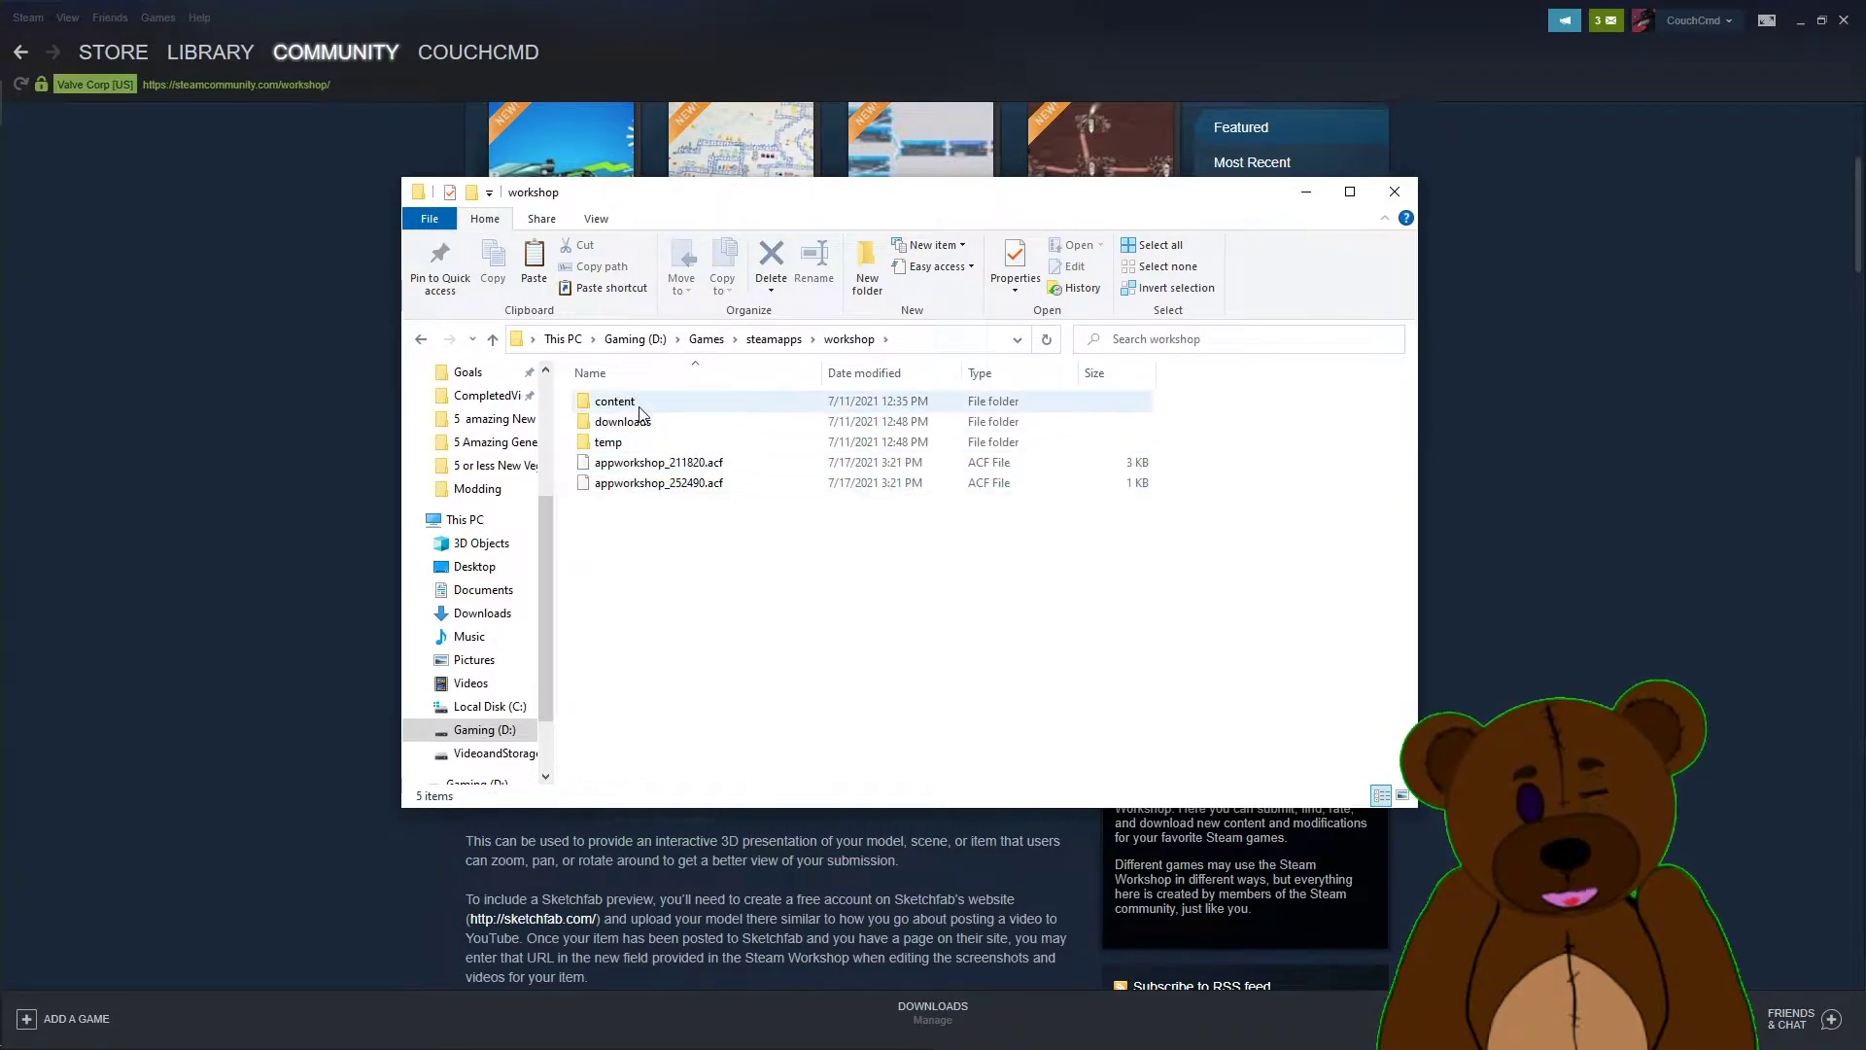
{"action": "double_click", "coordinate": [640, 407]}
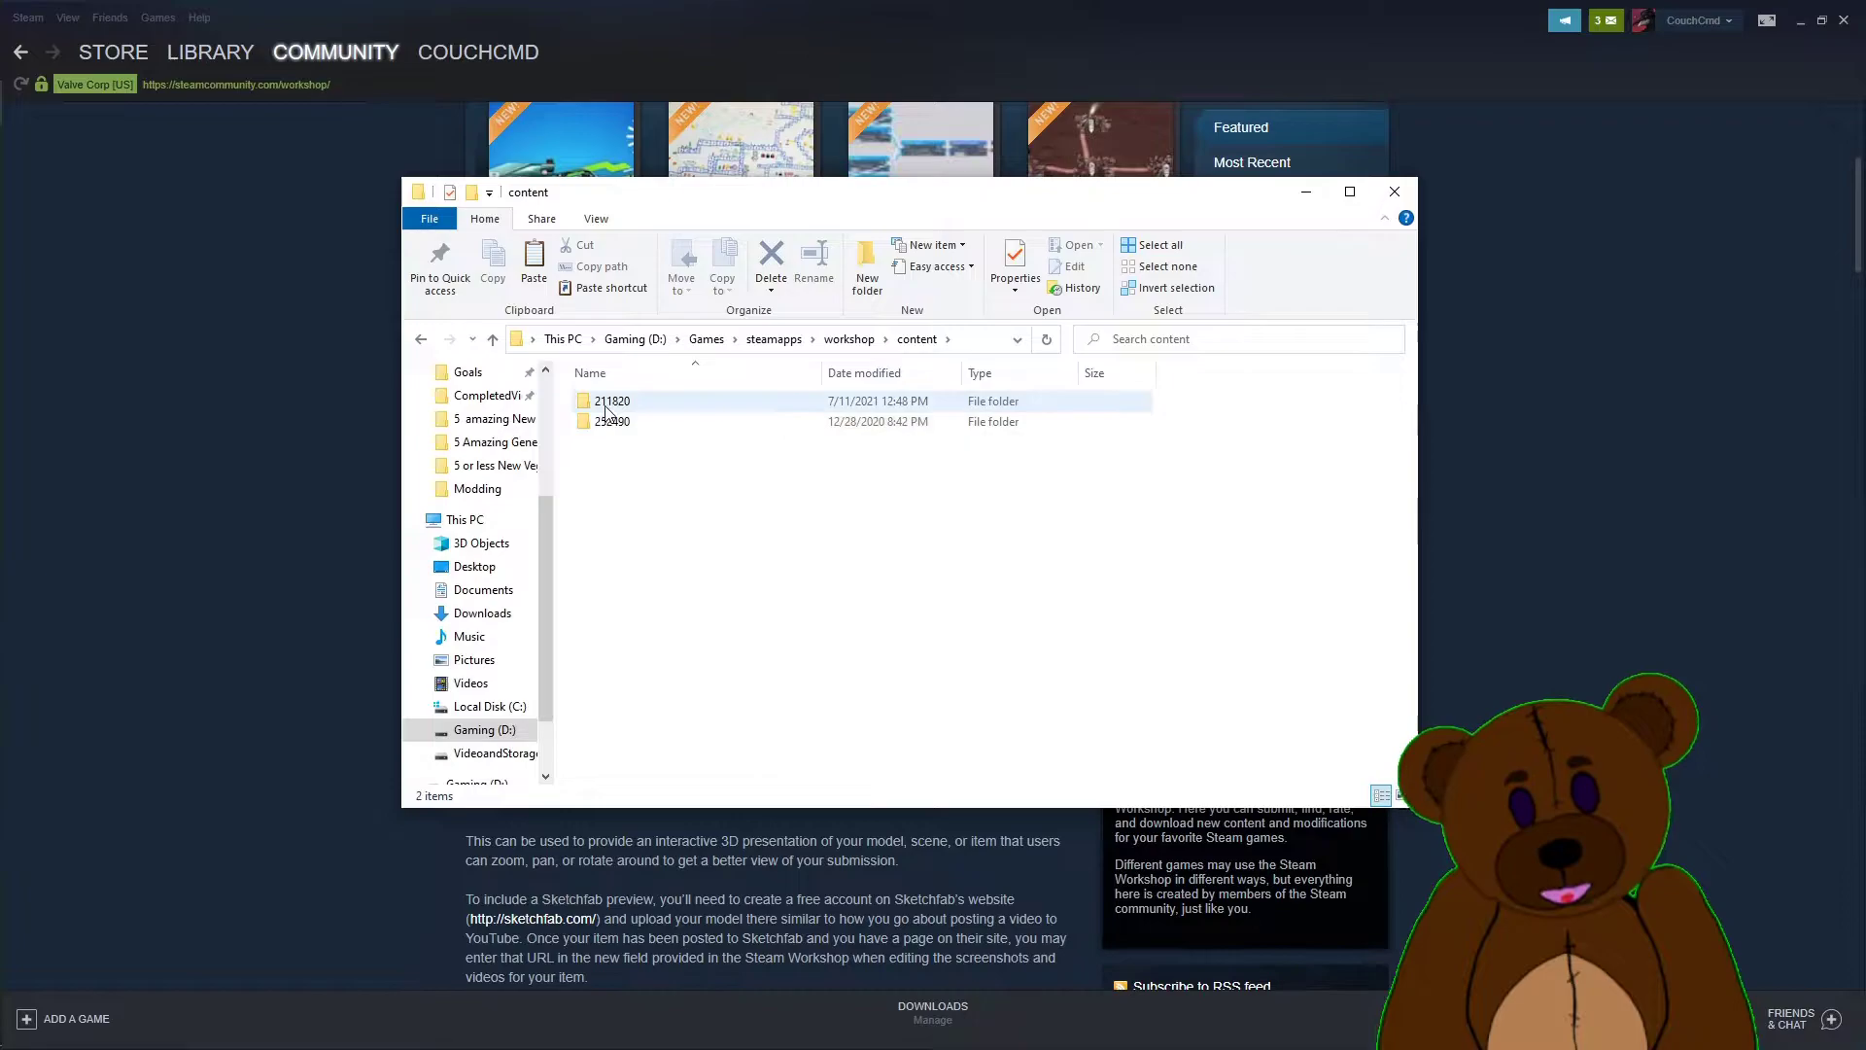
{"action": "double_click", "coordinate": [611, 407]}
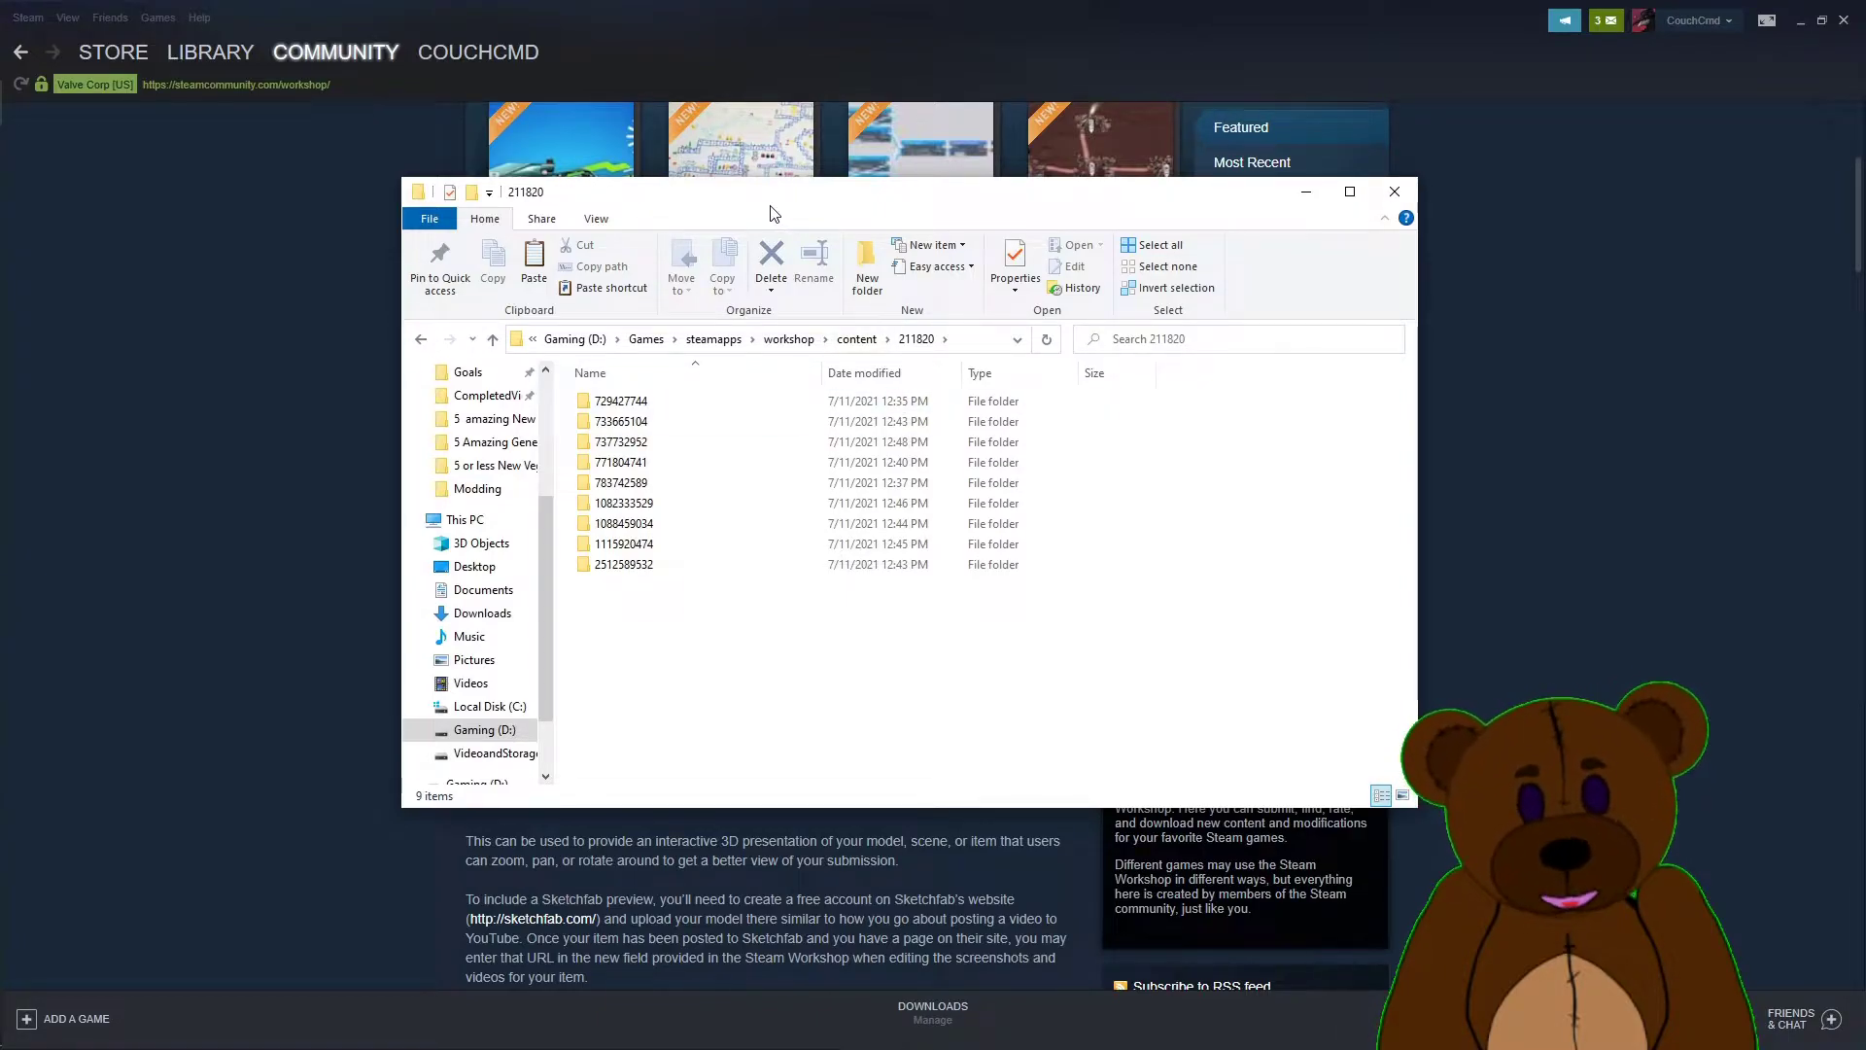
Step: In Steam, list the subscribed Workshop items and open the Pocket World Mod page
{"action": "key", "text": "alt+Tab"}
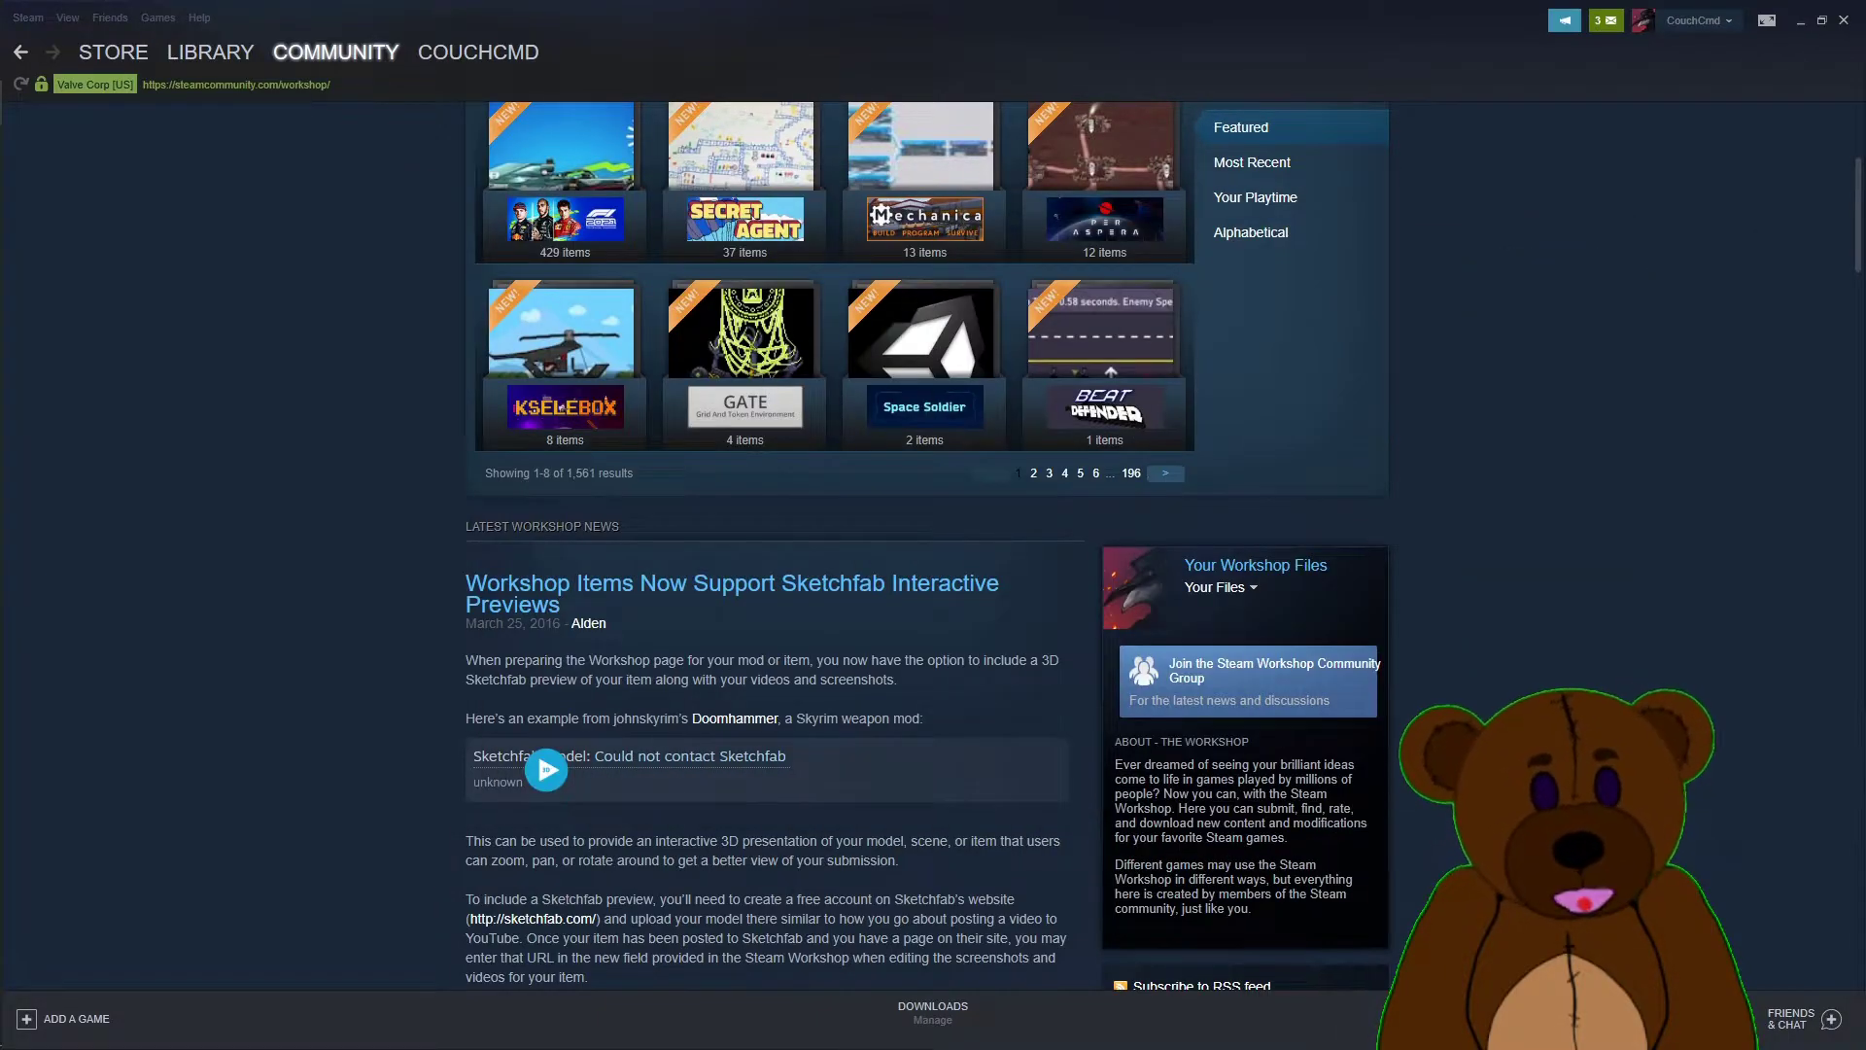
{"action": "scroll", "coordinate": [1312, 702], "scroll_direction": "down", "scroll_amount": 2}
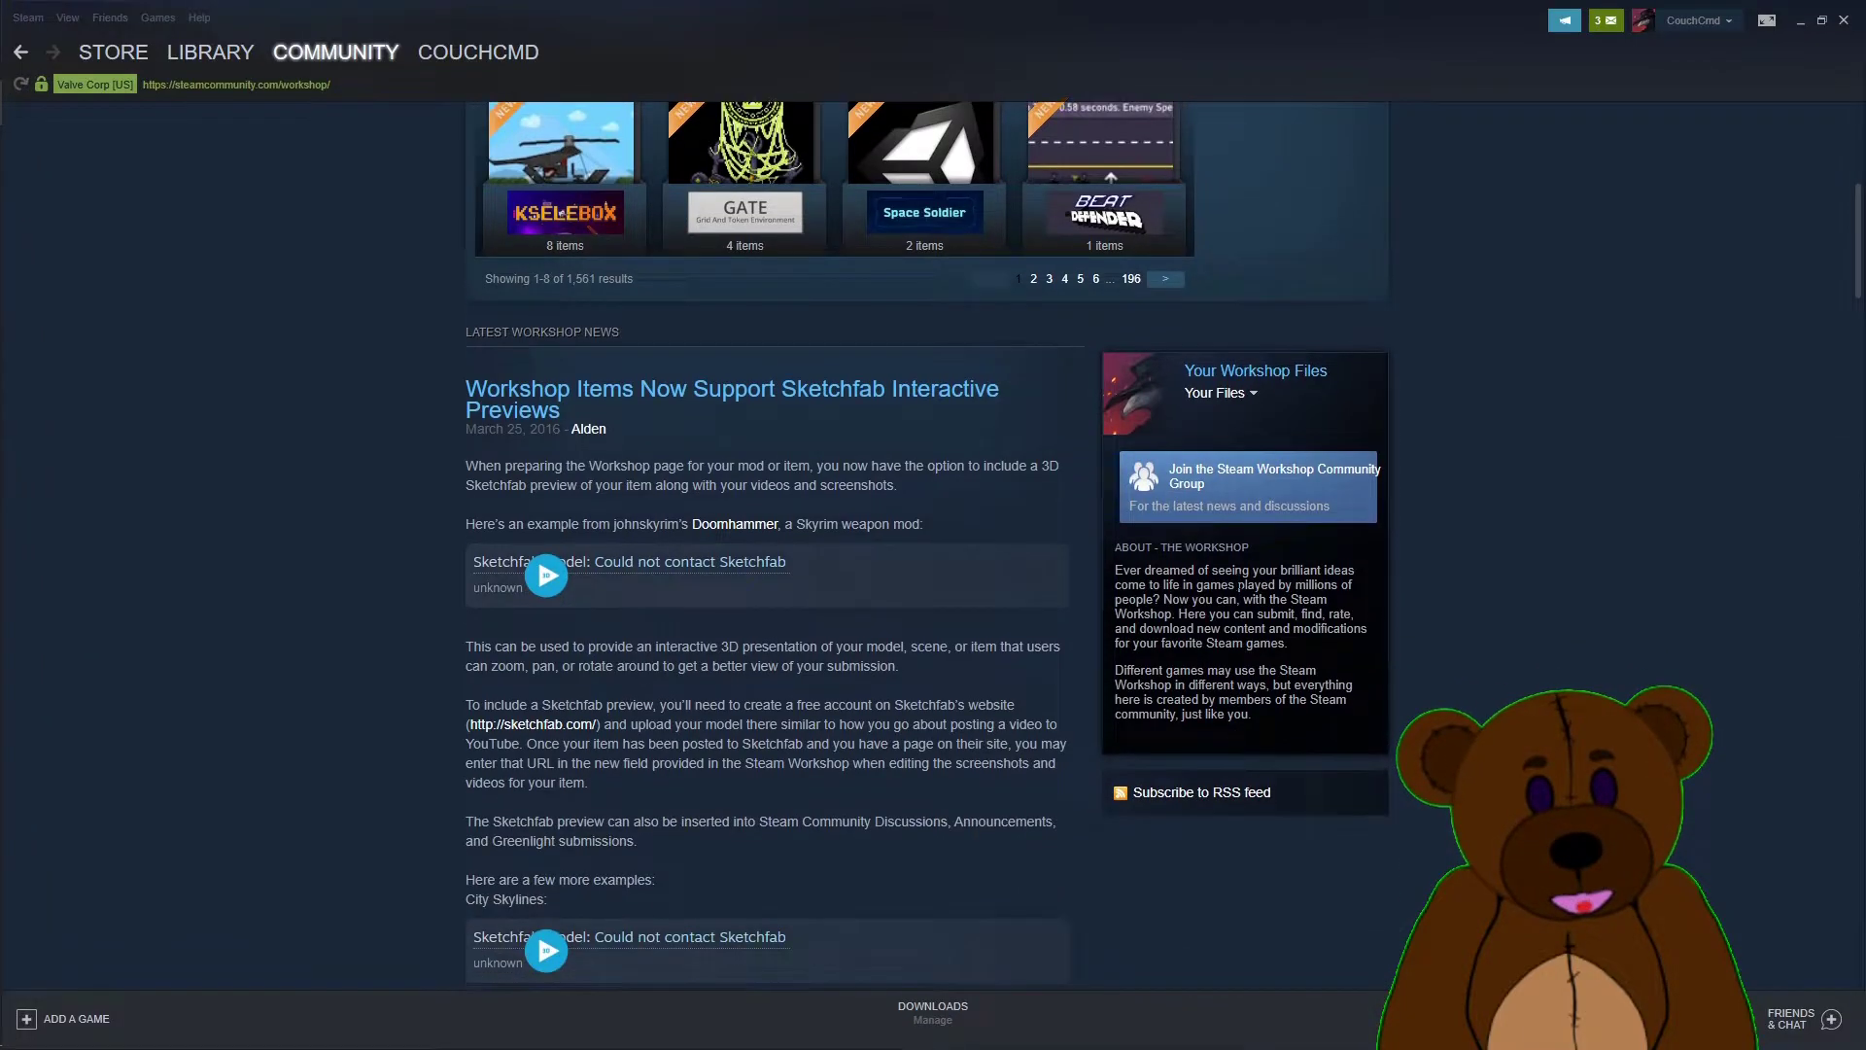
{"action": "left_click", "coordinate": [1220, 402]}
{"action": "left_click", "coordinate": [1176, 547]}
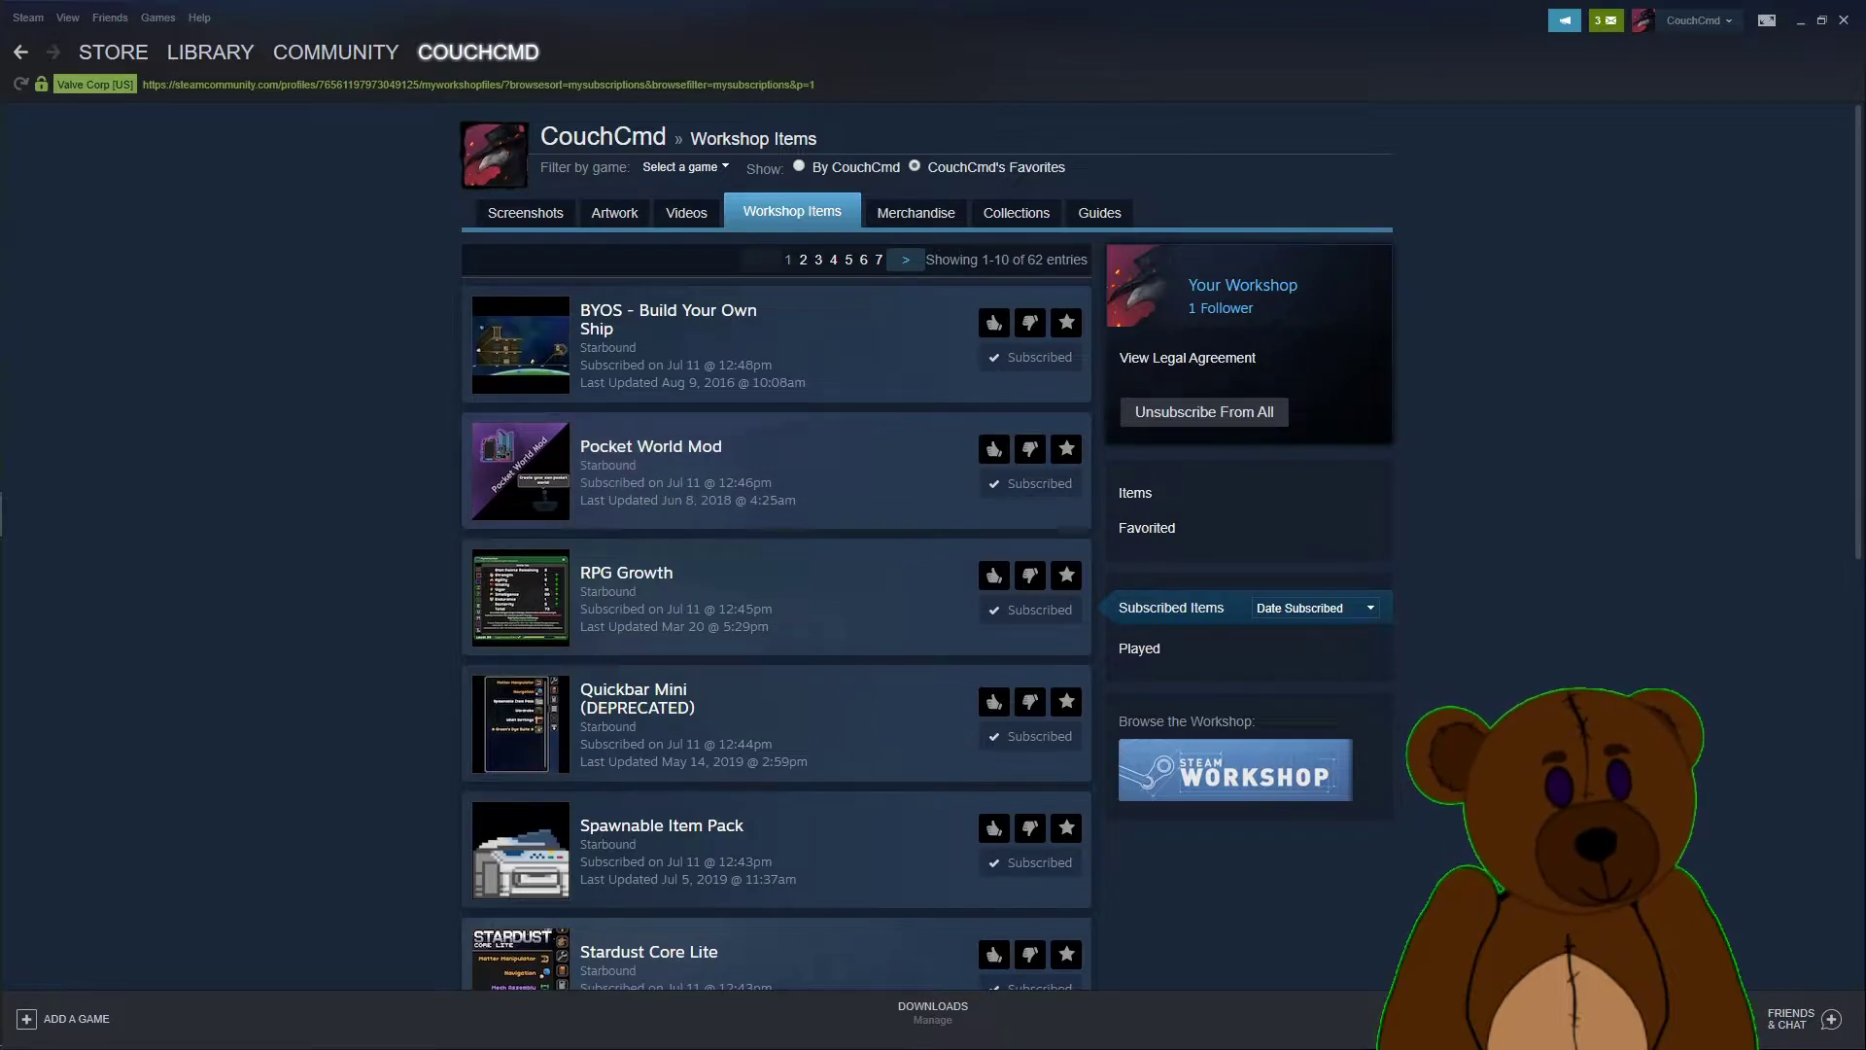
{"action": "left_click", "coordinate": [674, 453]}
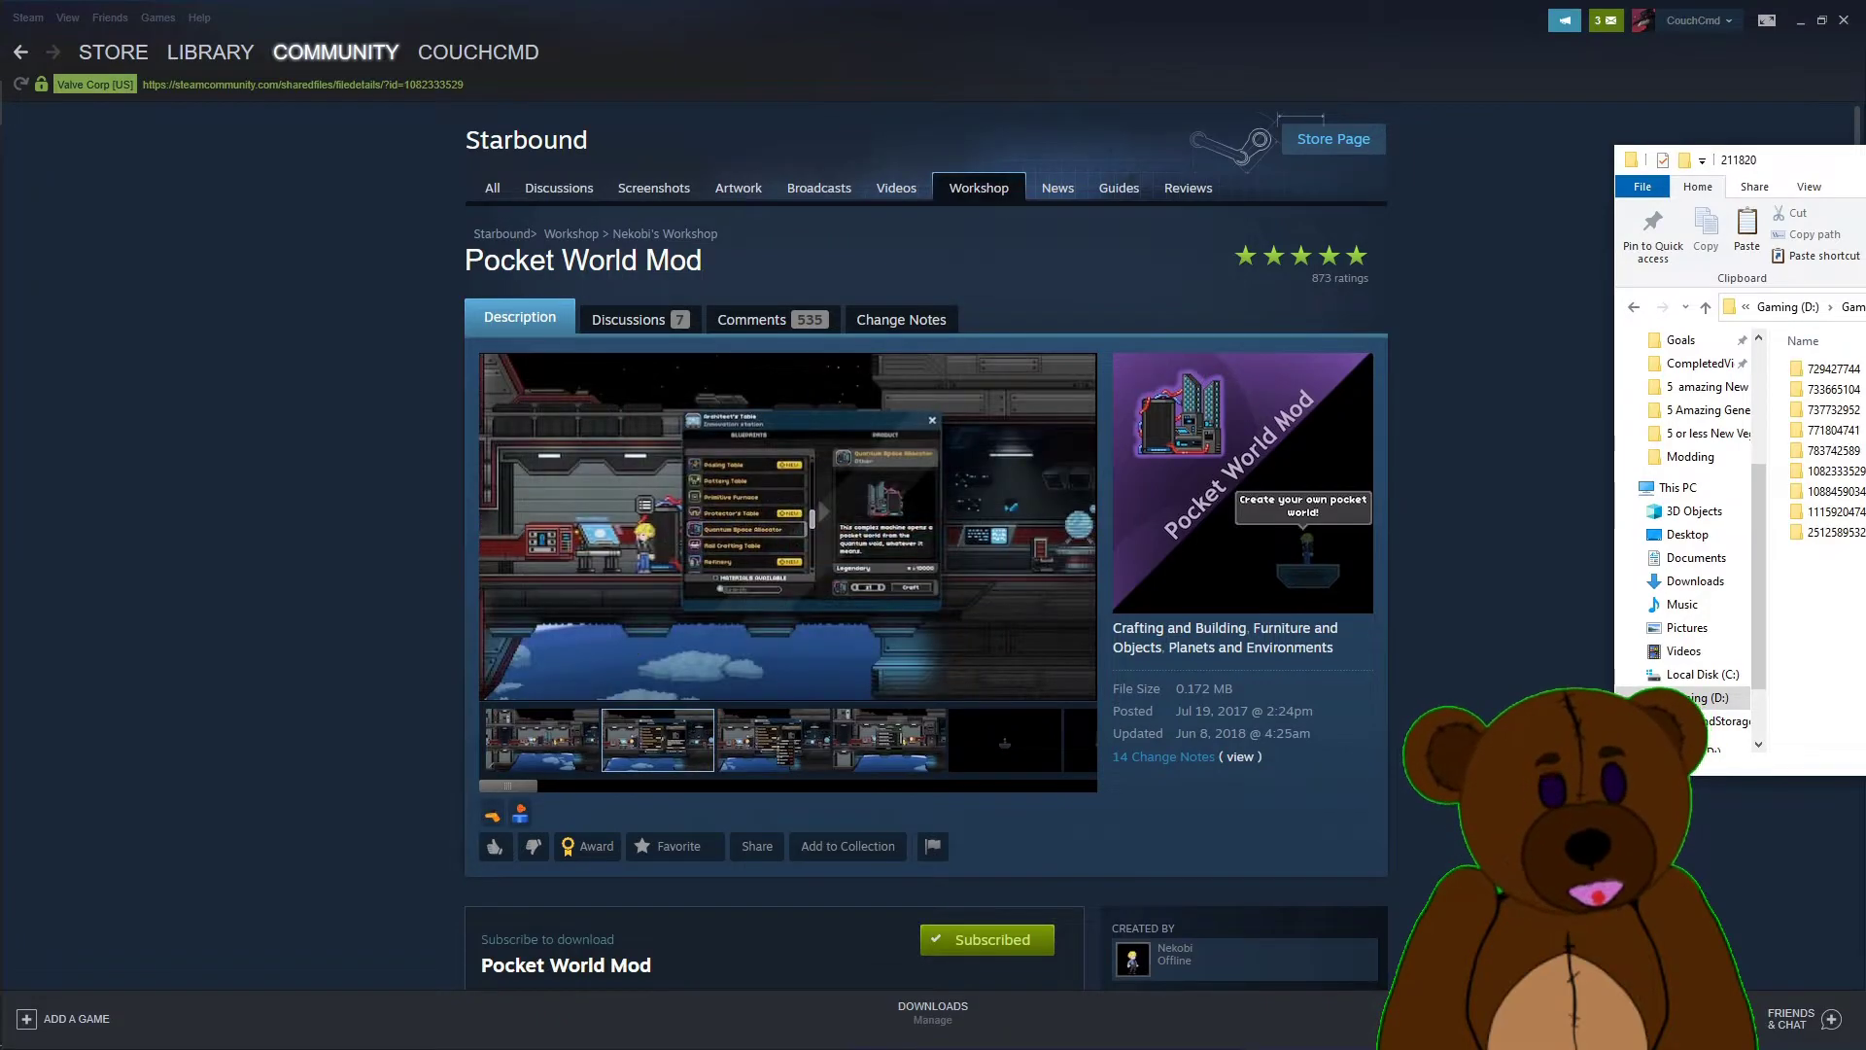
{"action": "left_click_drag", "start_coordinate": [1797, 159], "coordinate": [706, 127]}
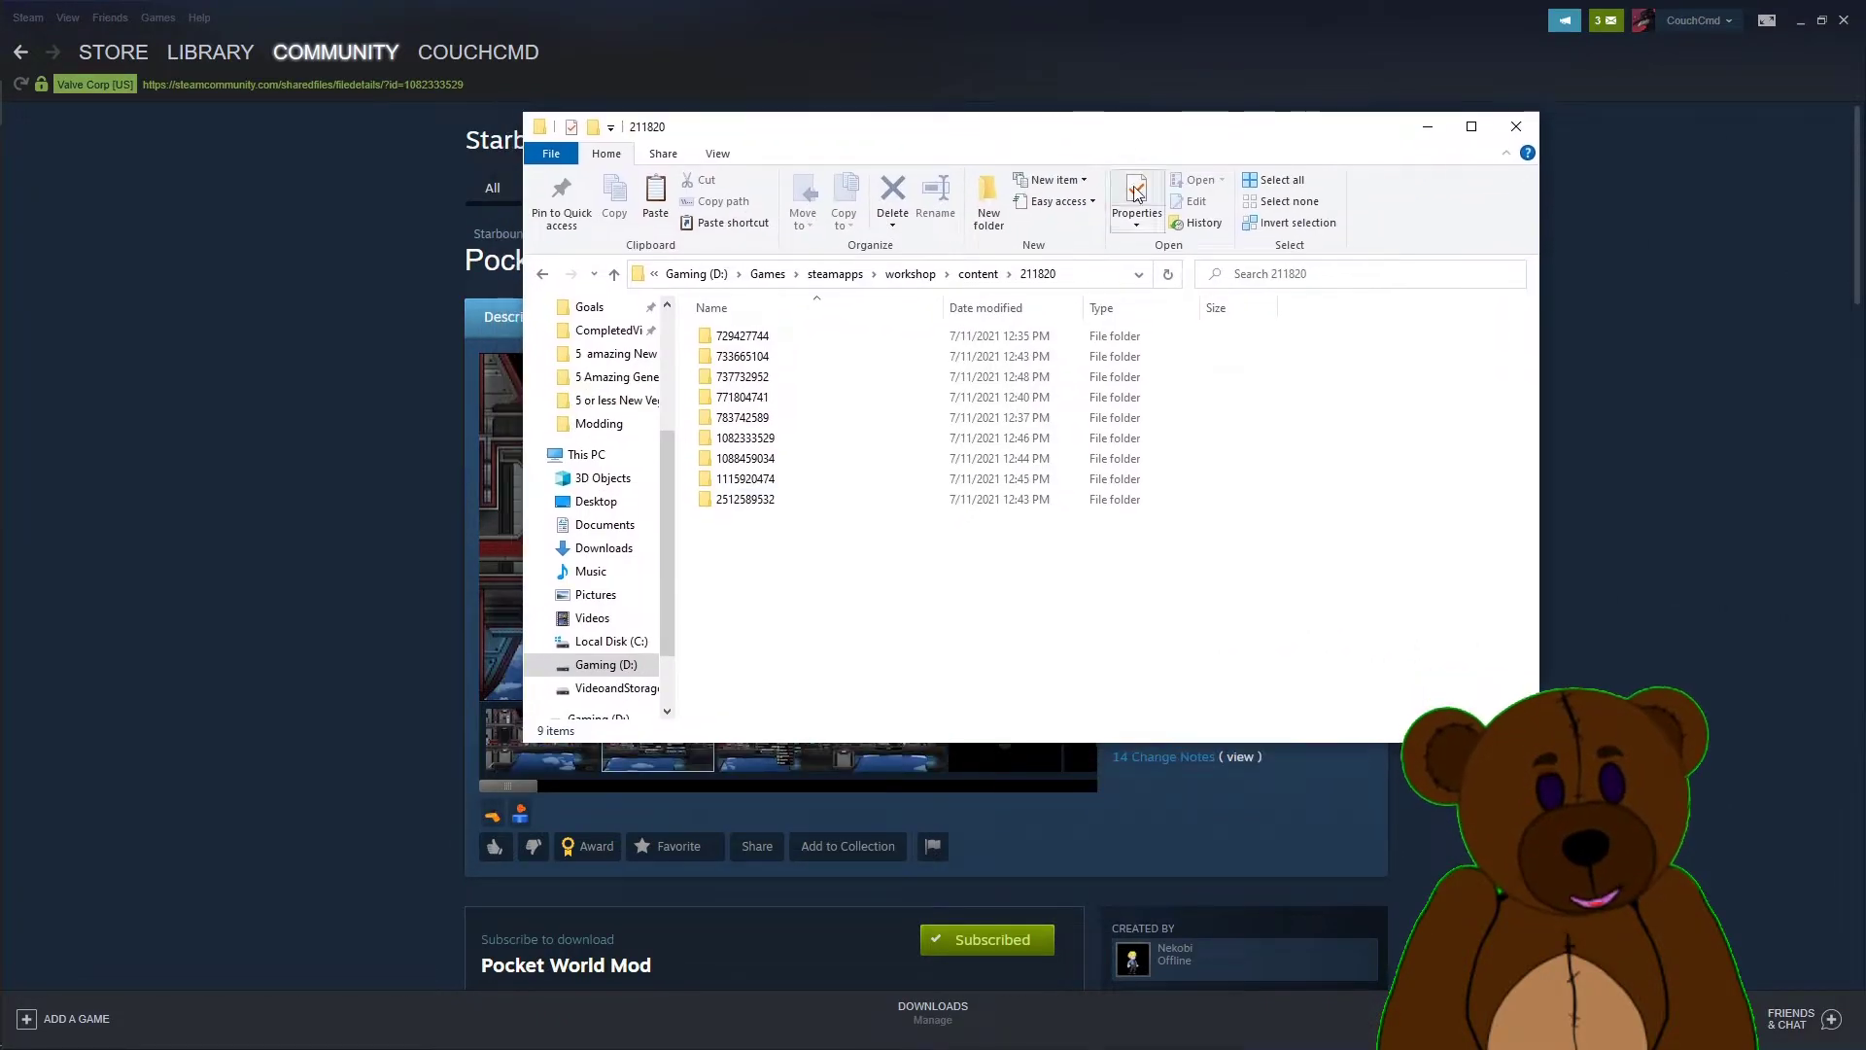
{"action": "double_click", "coordinate": [744, 439]}
{"action": "left_click", "coordinate": [760, 340]}
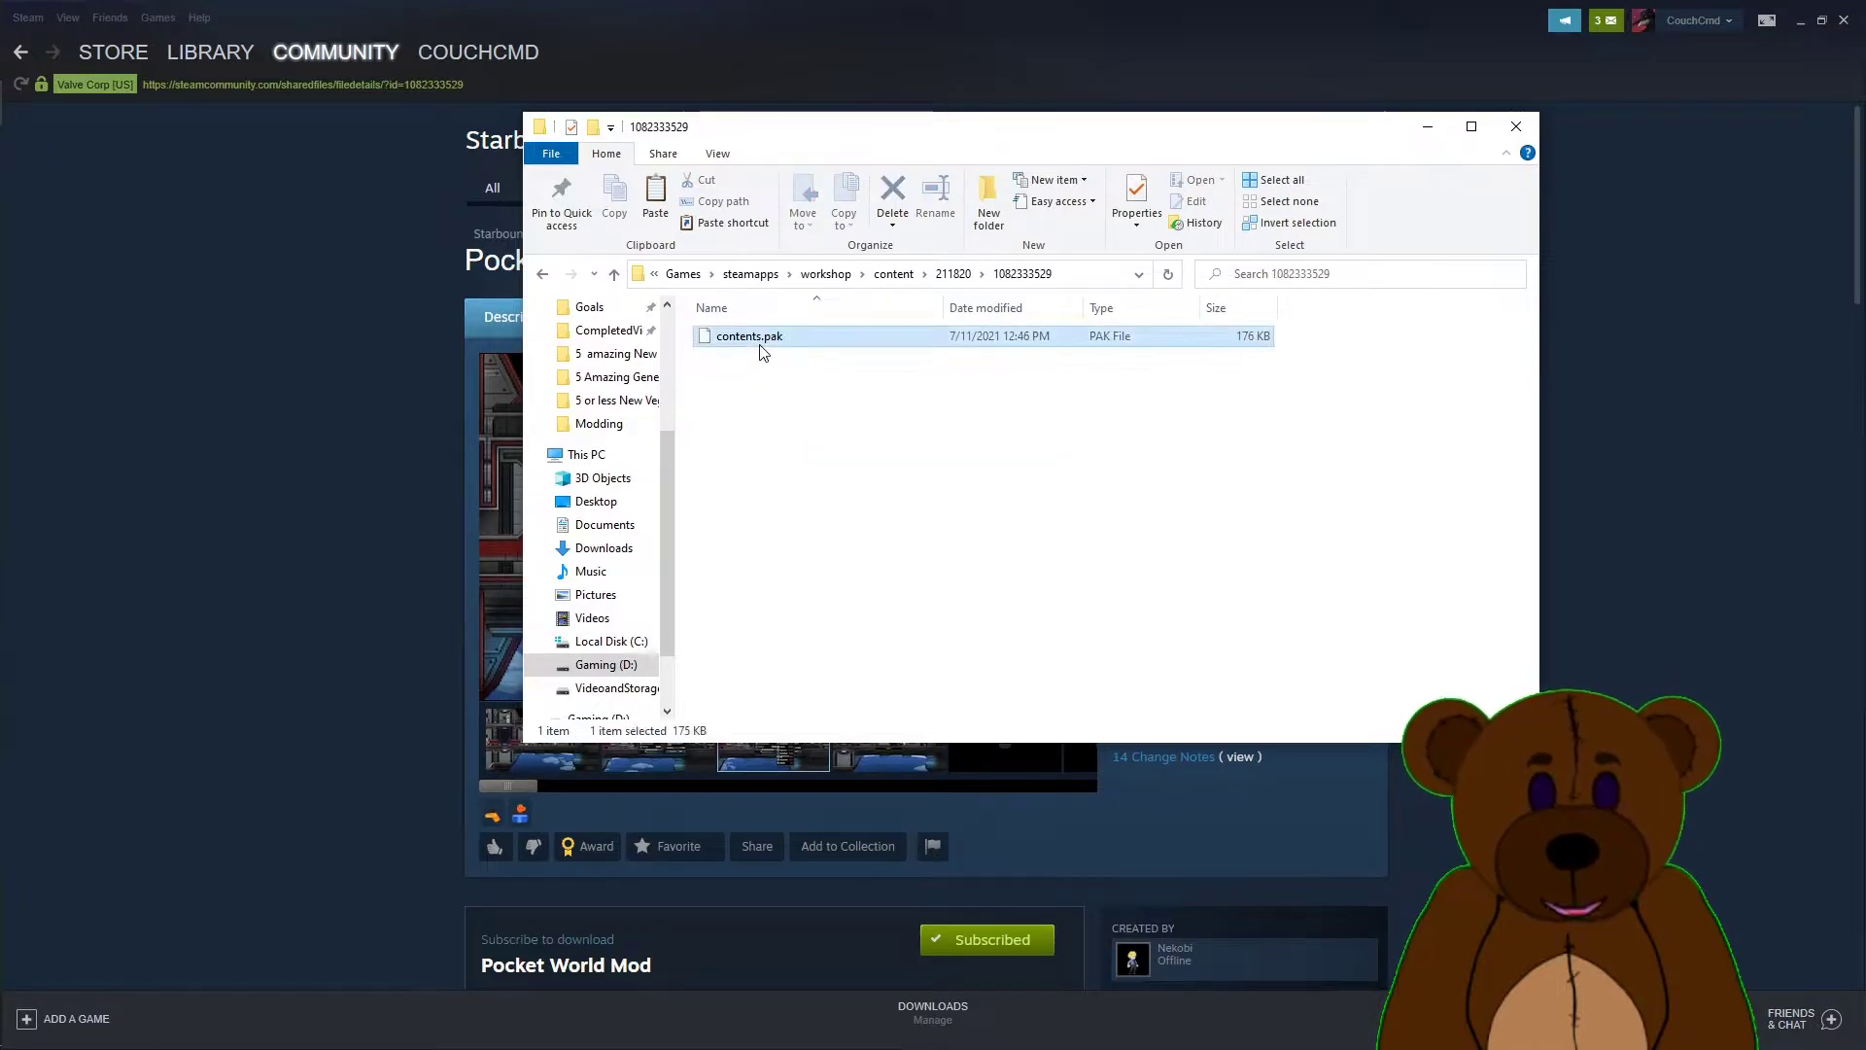
{"action": "right_click", "coordinate": [763, 350]}
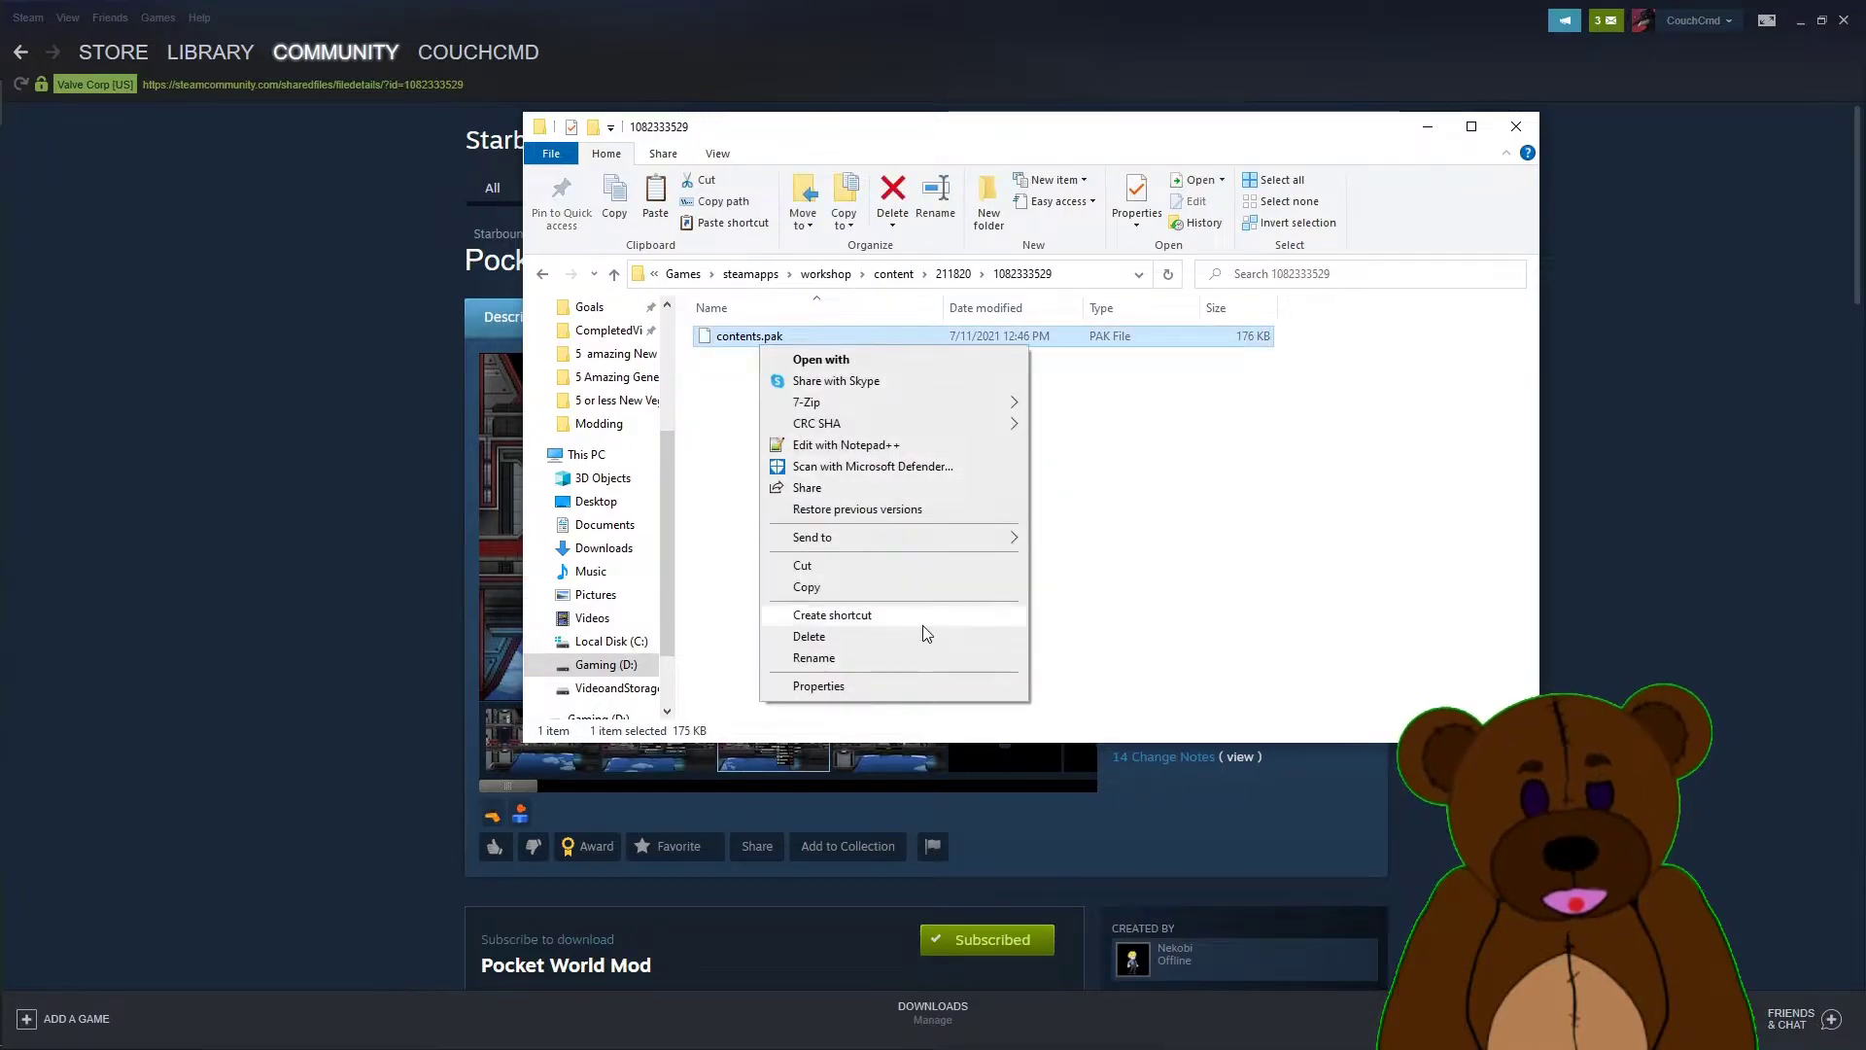
{"action": "left_click", "coordinate": [807, 587]}
Step: Switch to the Xbox app and open the Starbound page from the installed games
{"action": "mouse_move", "coordinate": [34, 165]}
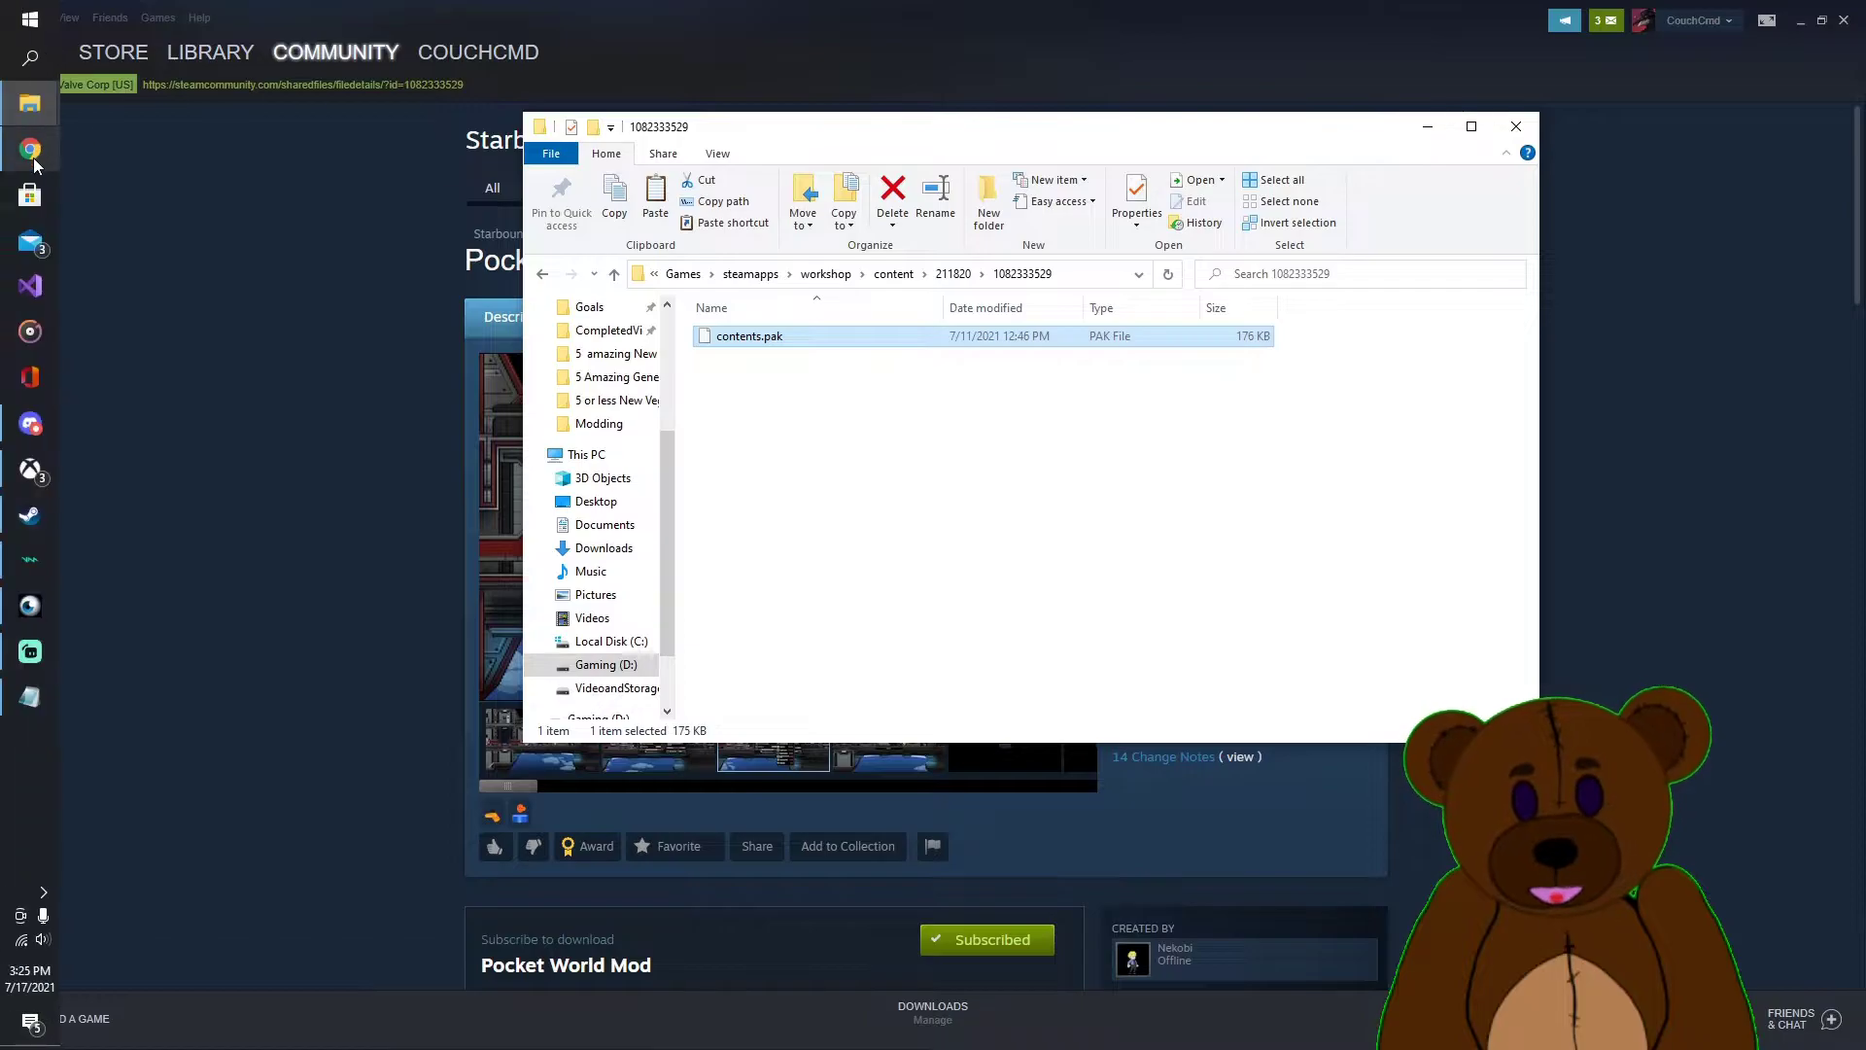
{"action": "left_click", "coordinate": [33, 474]}
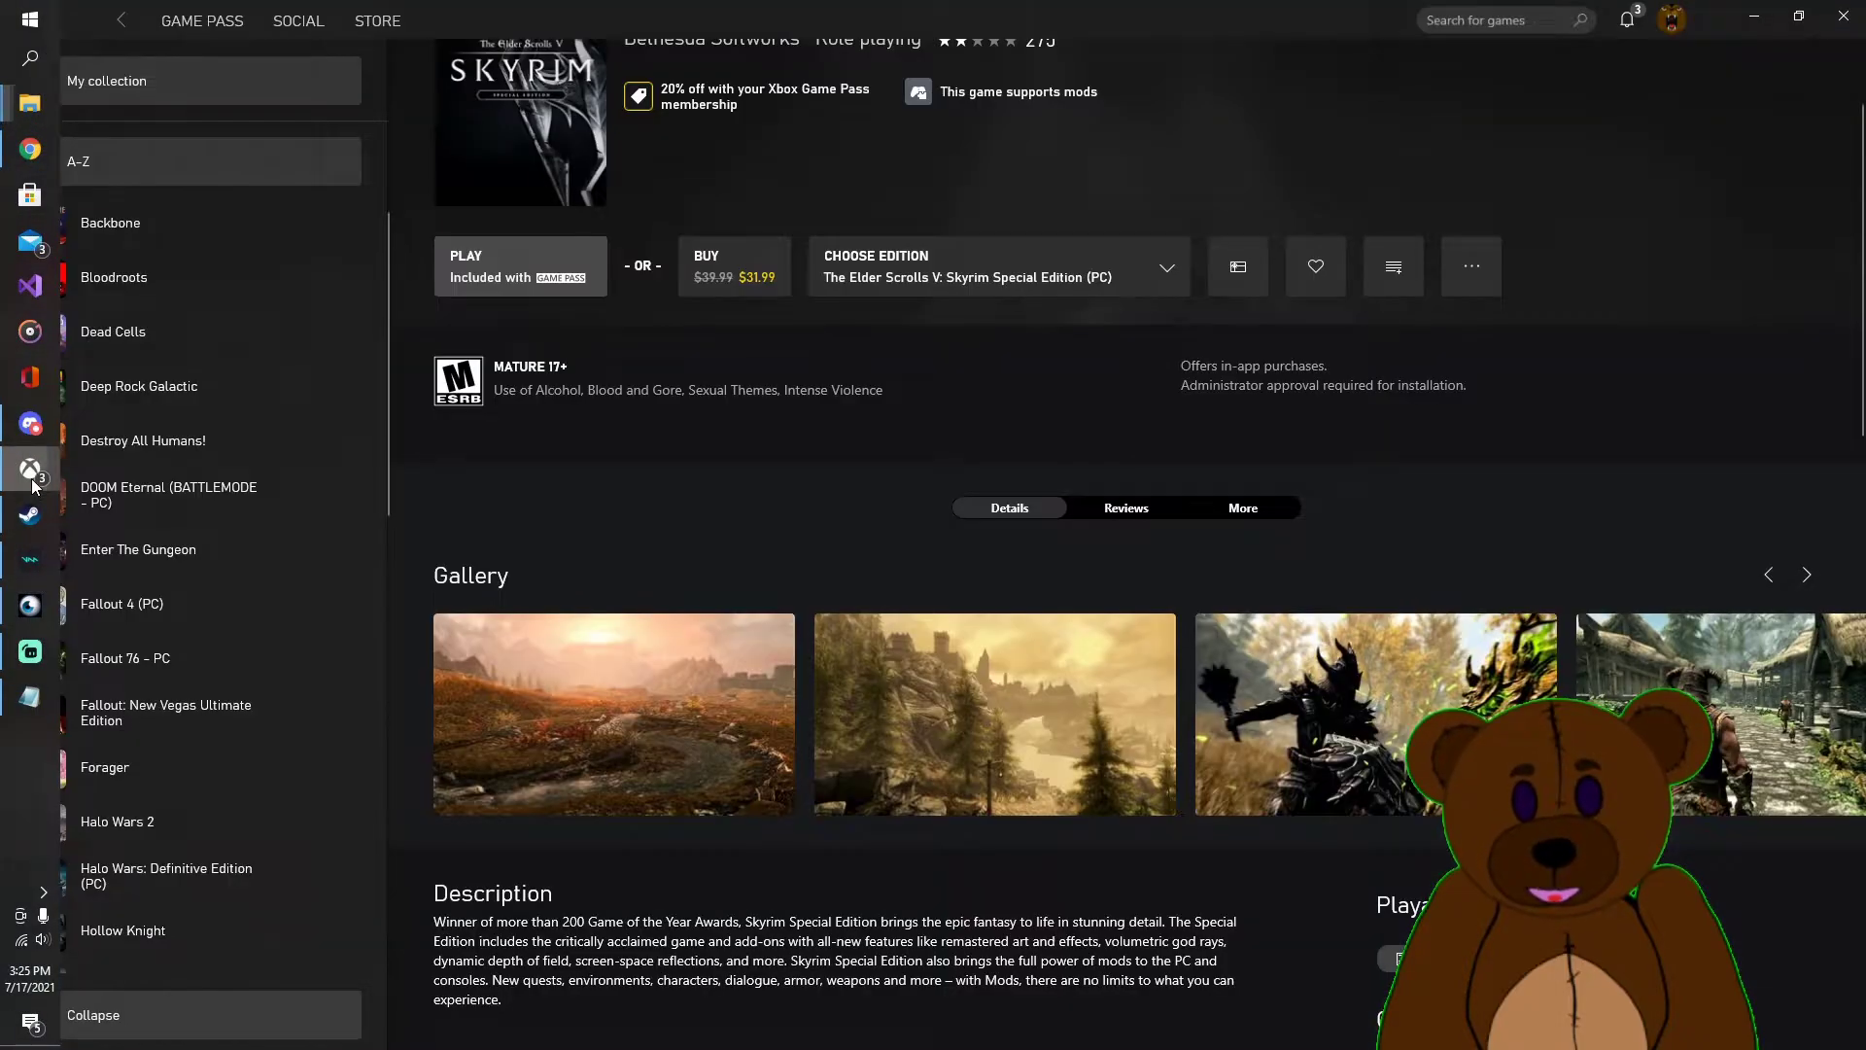
{"action": "scroll", "coordinate": [136, 613], "scroll_direction": "down", "scroll_amount": 3}
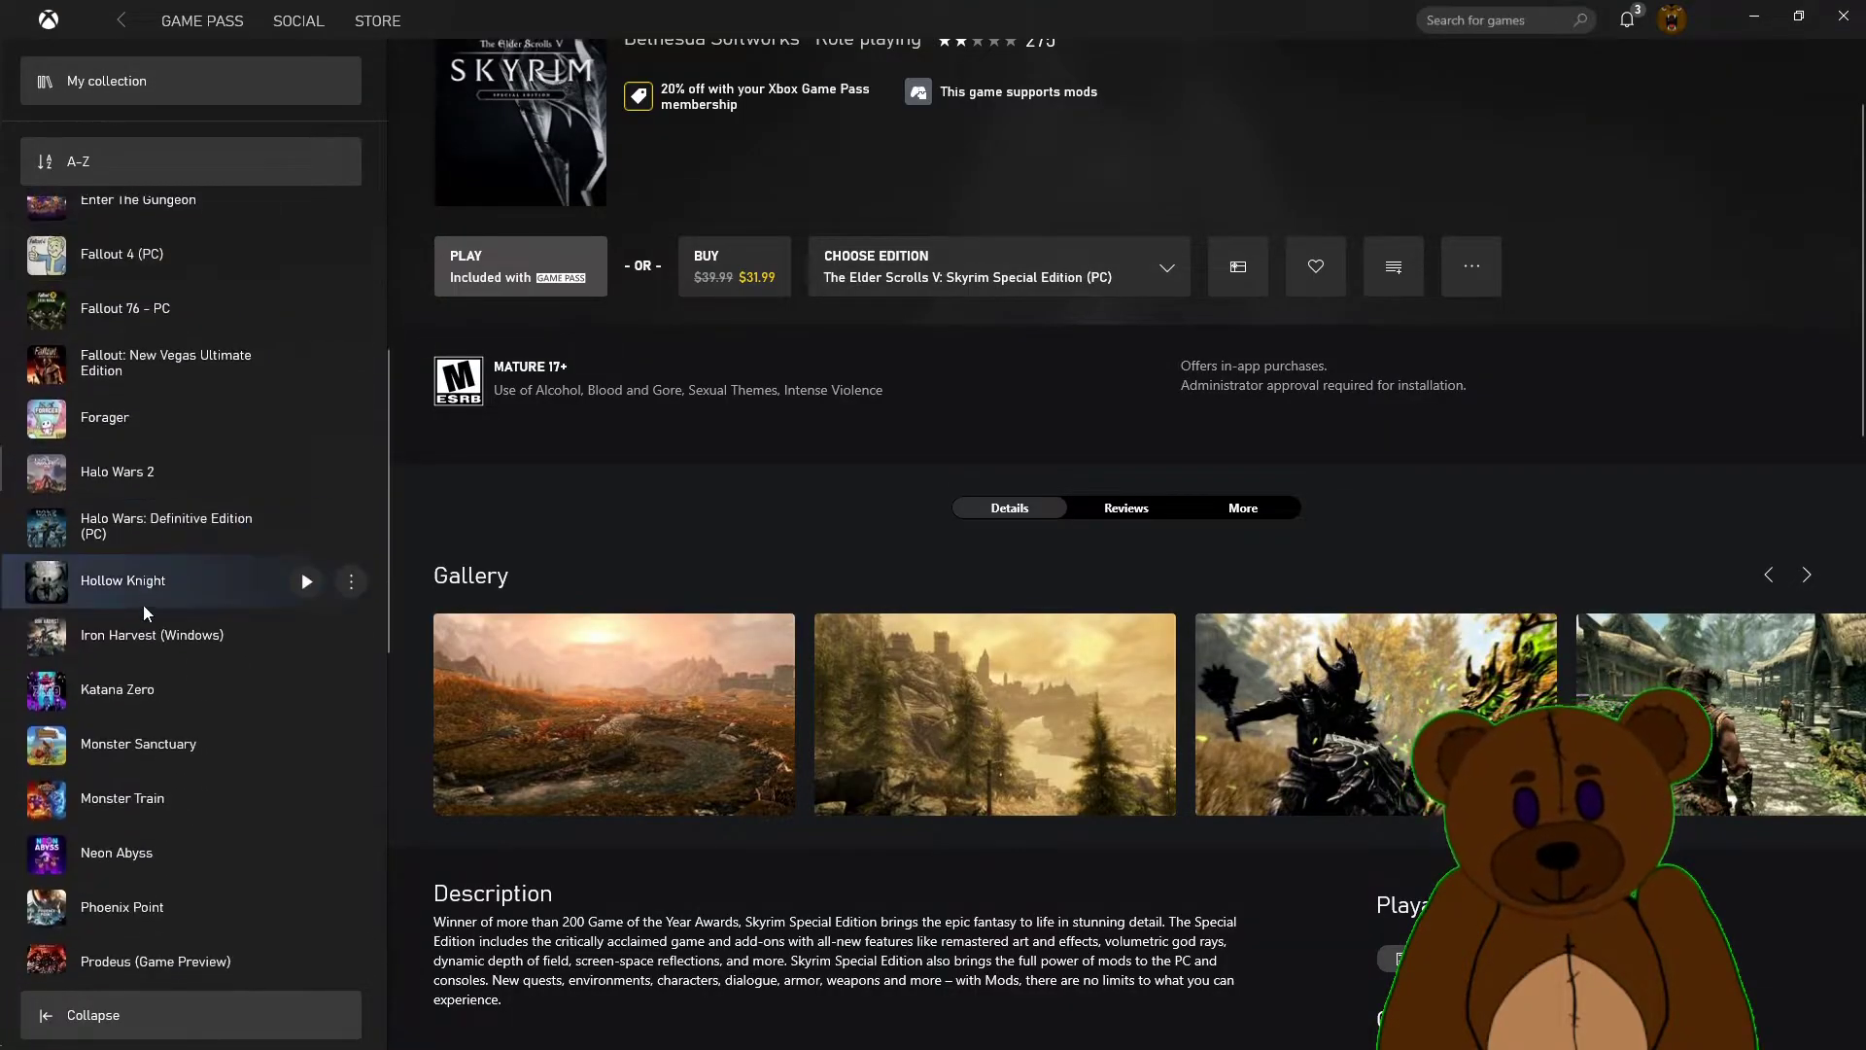
{"action": "scroll", "coordinate": [145, 641], "scroll_direction": "down", "scroll_amount": 8}
{"action": "scroll", "coordinate": [161, 544], "scroll_direction": "up", "scroll_amount": 1}
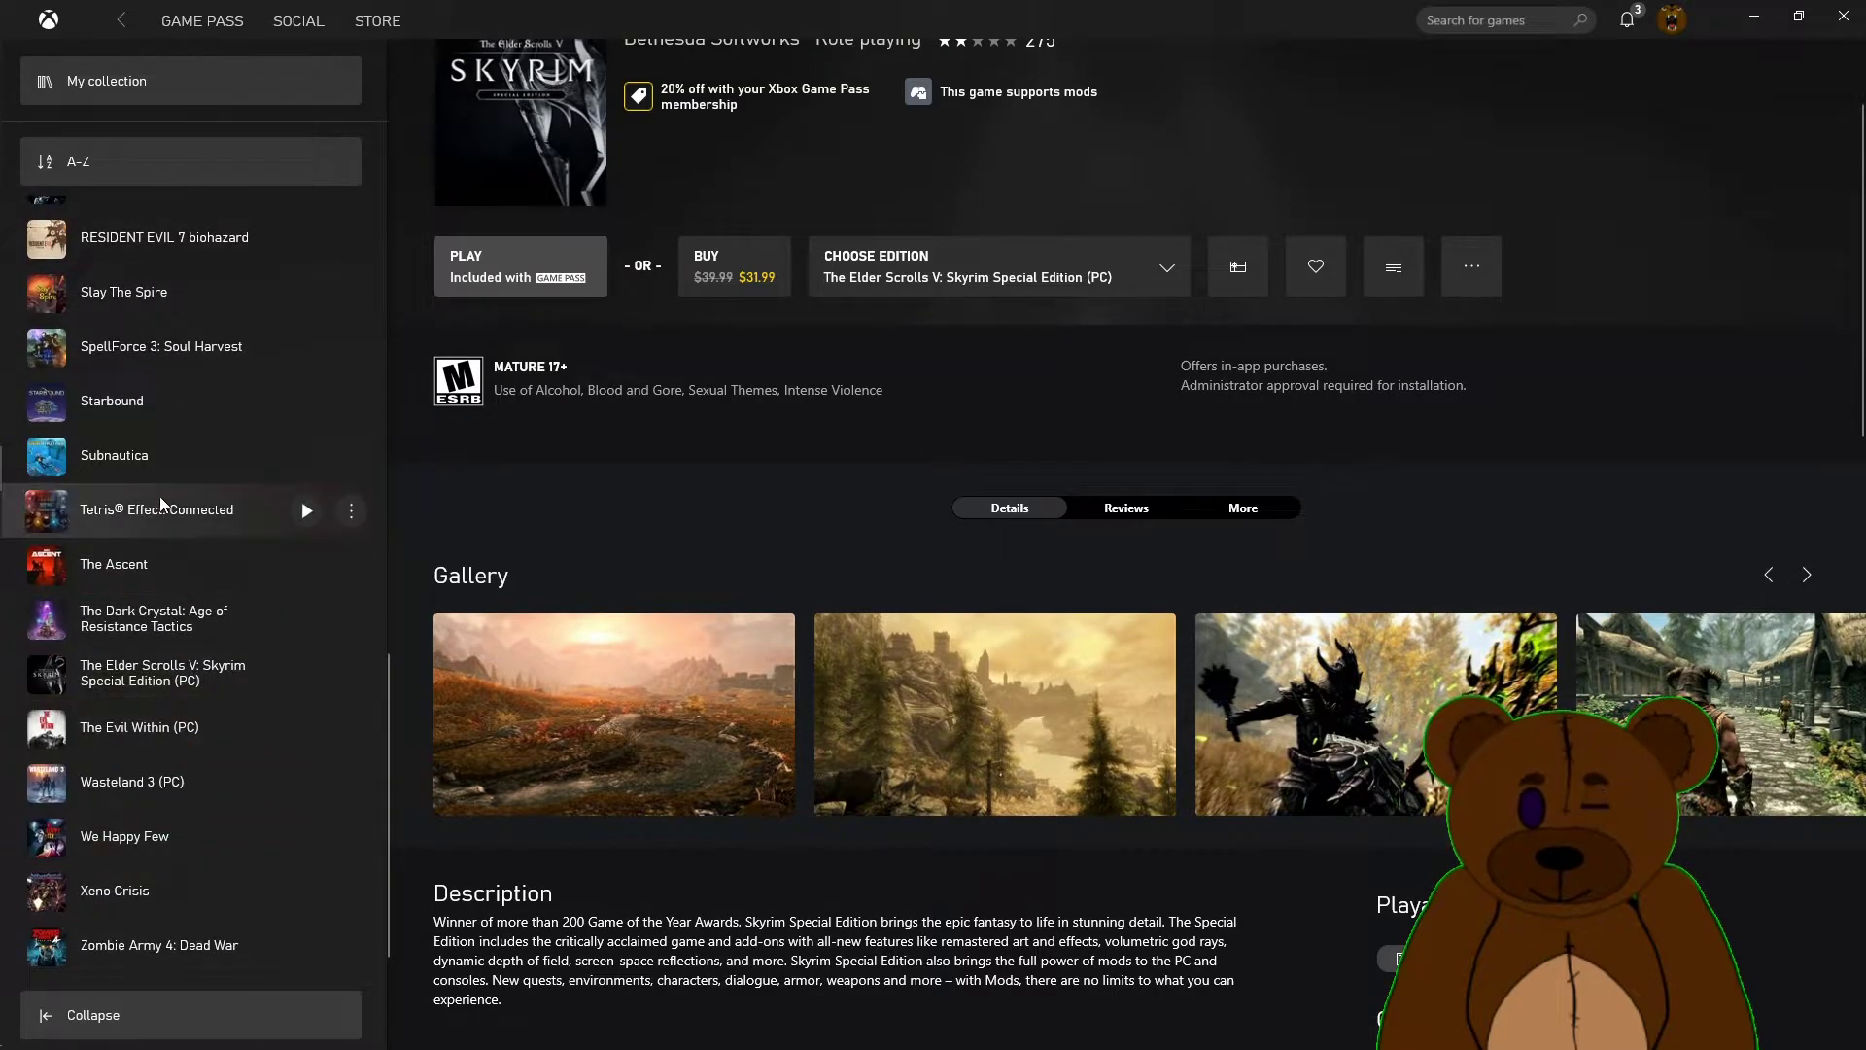
{"action": "left_click", "coordinate": [155, 400]}
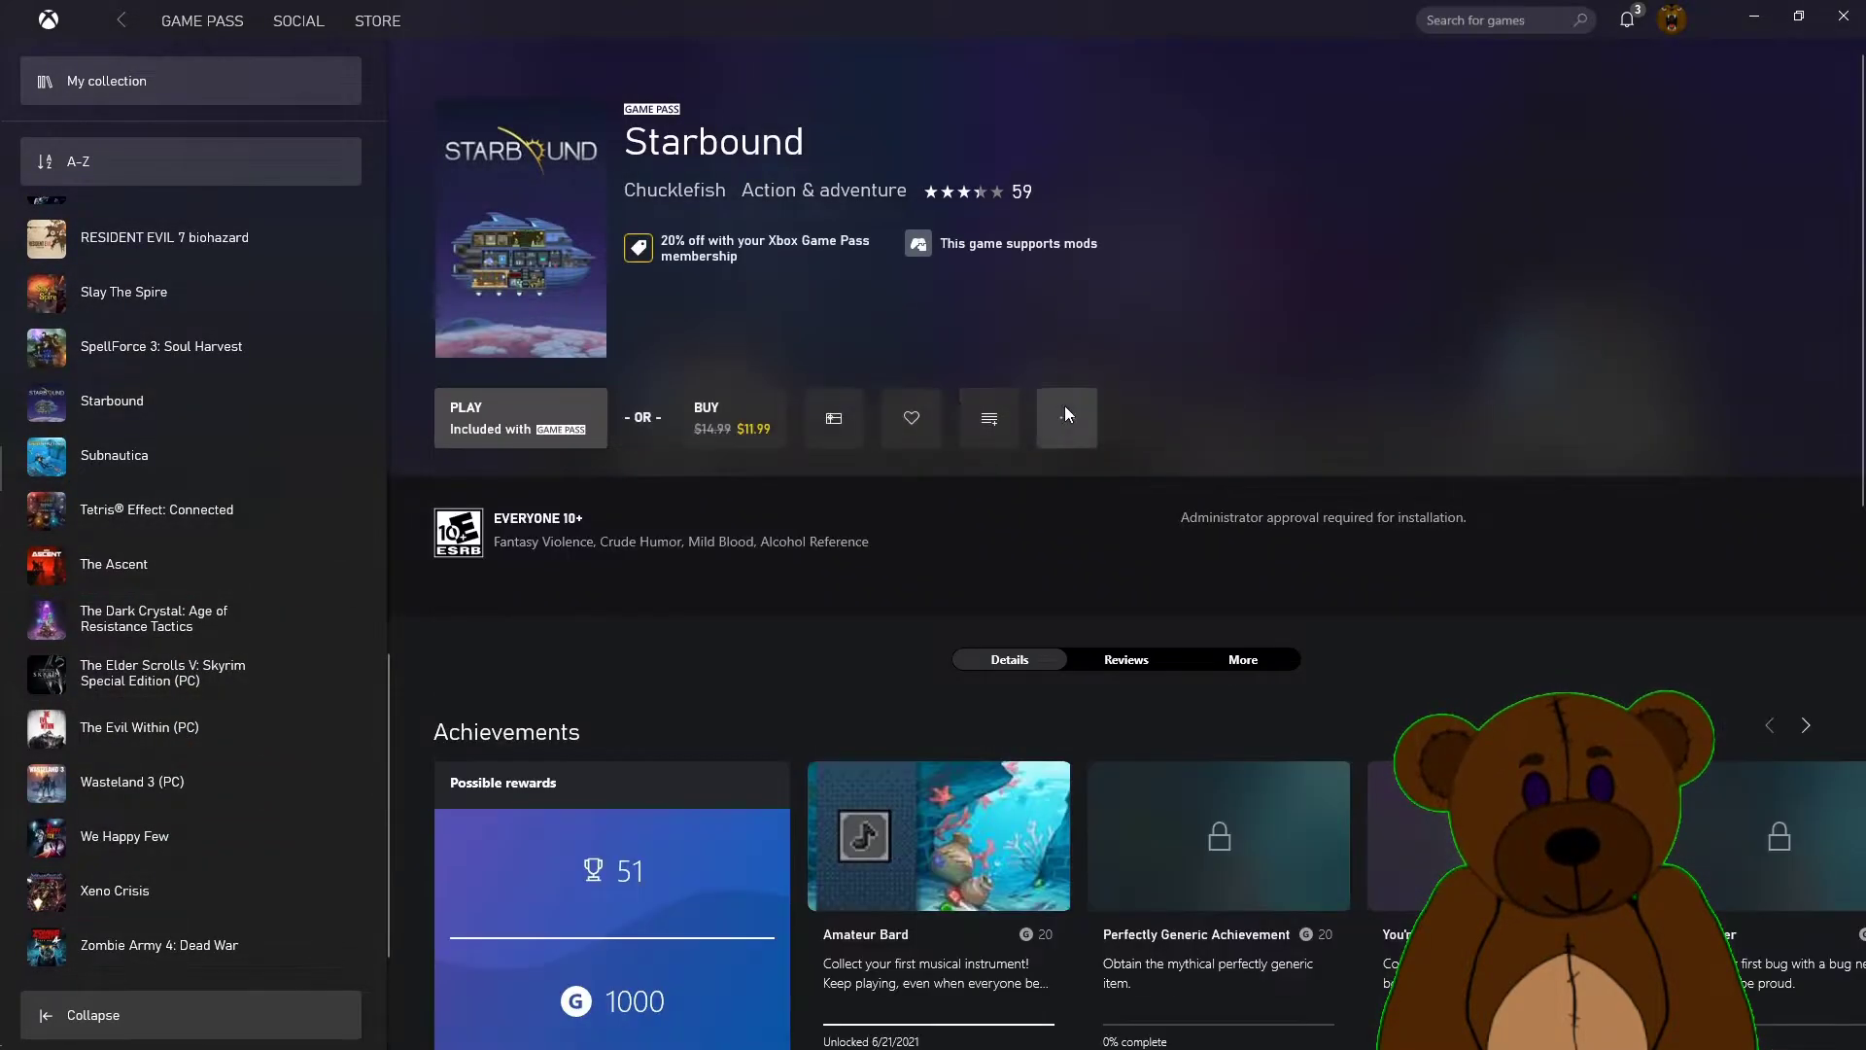
Step: Enable mods for Starbound and open its mods folder
{"action": "left_click", "coordinate": [1066, 415]}
{"action": "left_click", "coordinate": [1071, 483]}
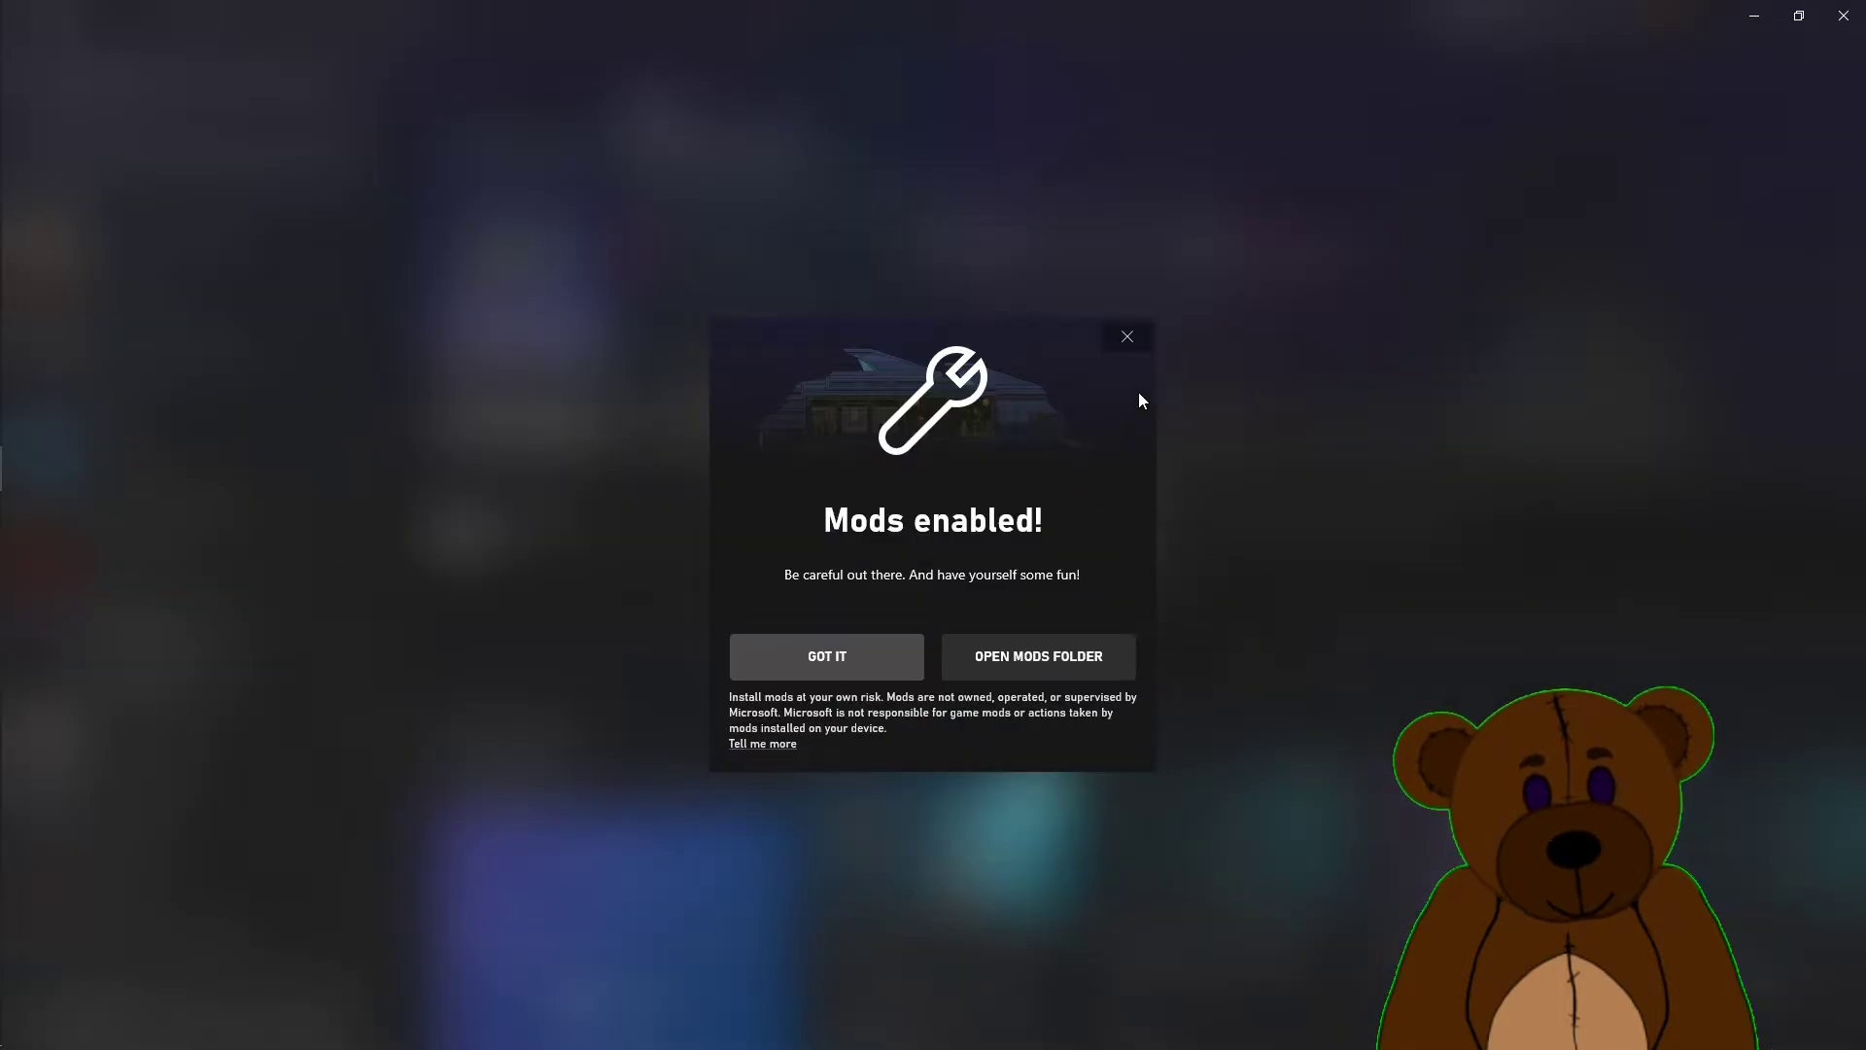
{"action": "left_click", "coordinate": [818, 657]}
{"action": "left_click", "coordinate": [1066, 415]}
{"action": "left_click", "coordinate": [1047, 481]}
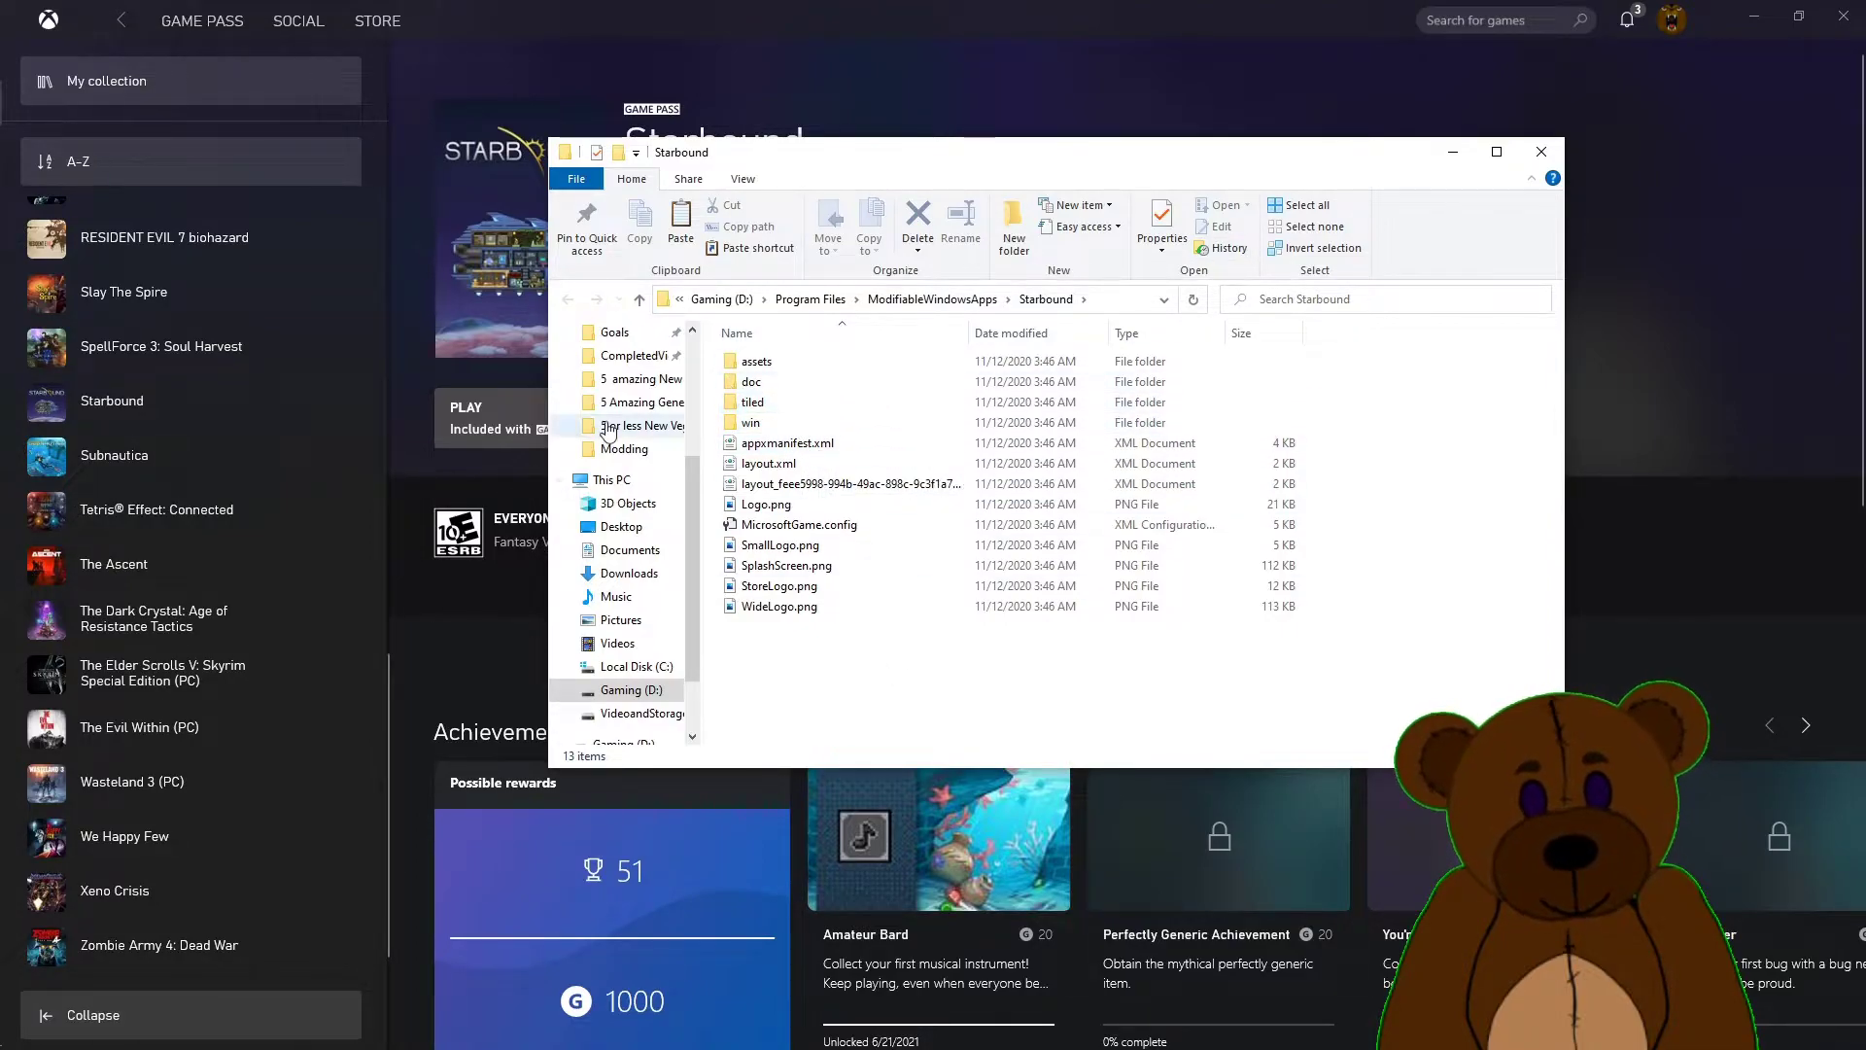
Step: Paste contents.pak into the Documents\Starbound\mods folder
{"action": "scroll", "coordinate": [618, 528], "scroll_direction": "up", "scroll_amount": 2}
{"action": "scroll", "coordinate": [618, 527], "scroll_direction": "up", "scroll_amount": 3}
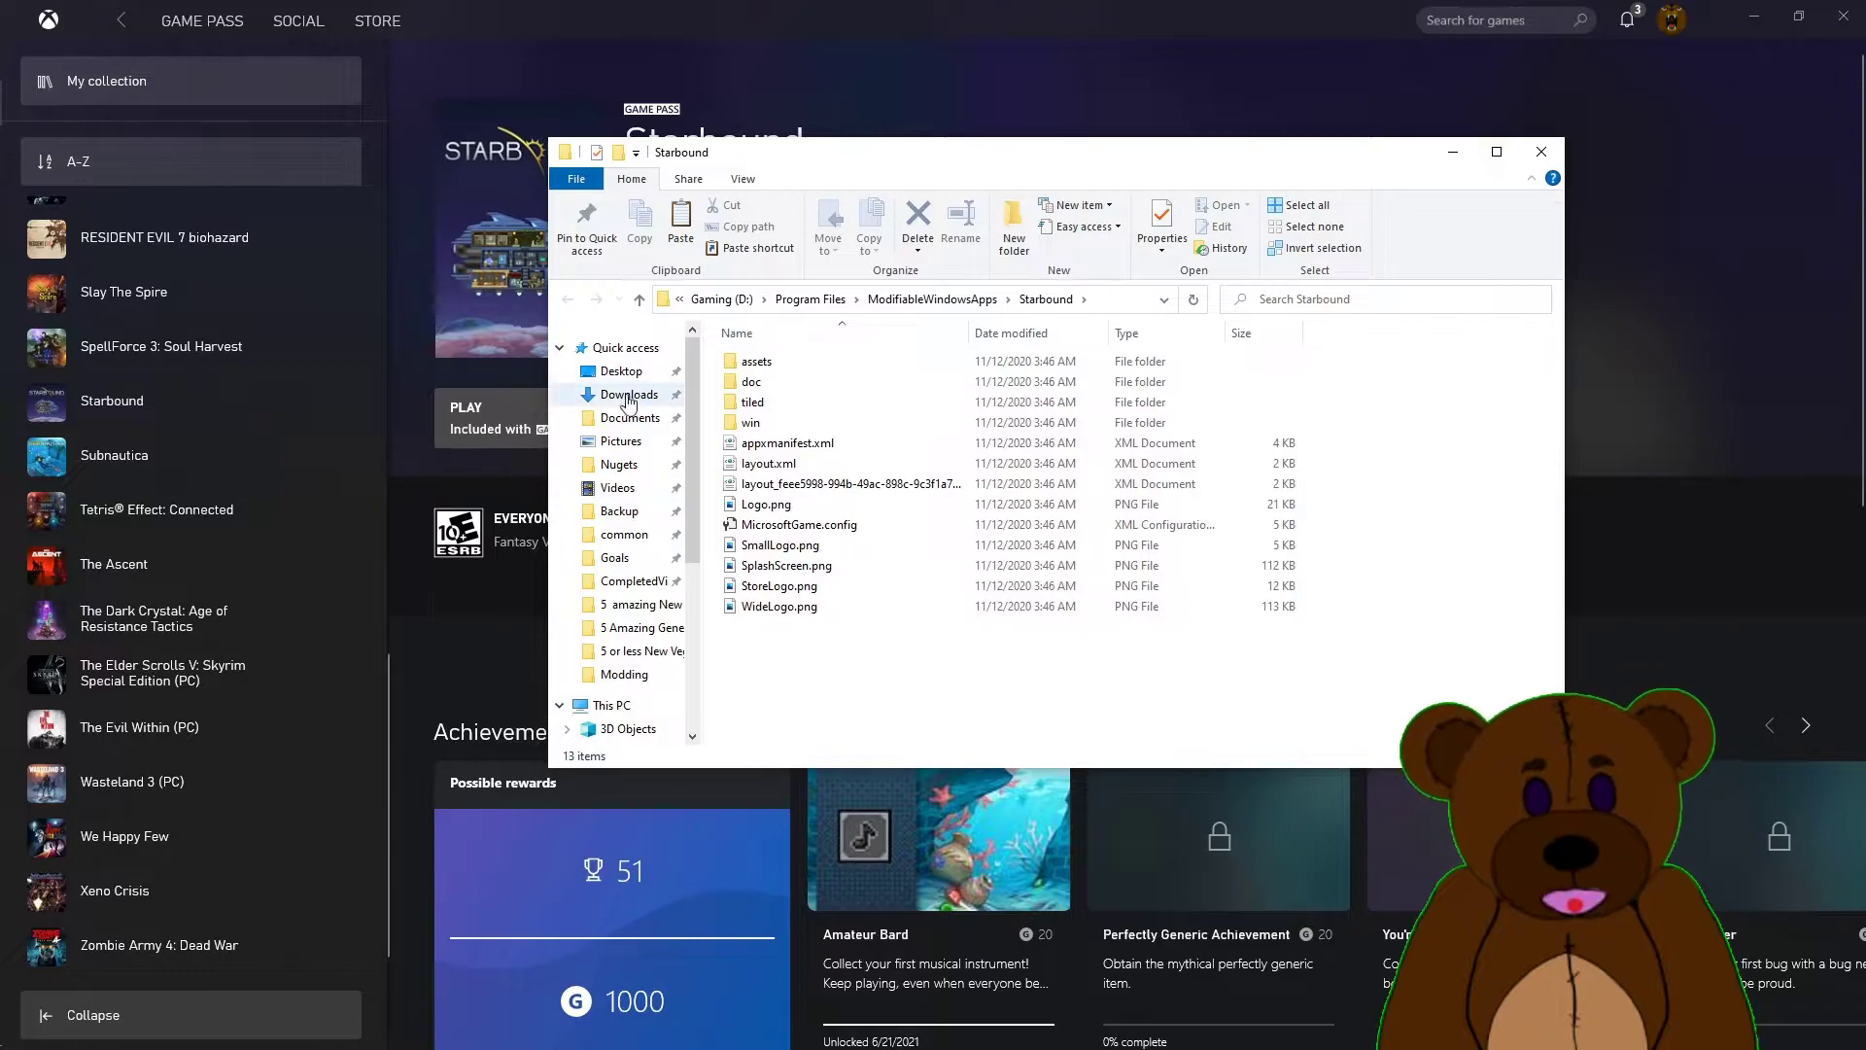
{"action": "left_click", "coordinate": [609, 420]}
{"action": "double_click", "coordinate": [763, 361]}
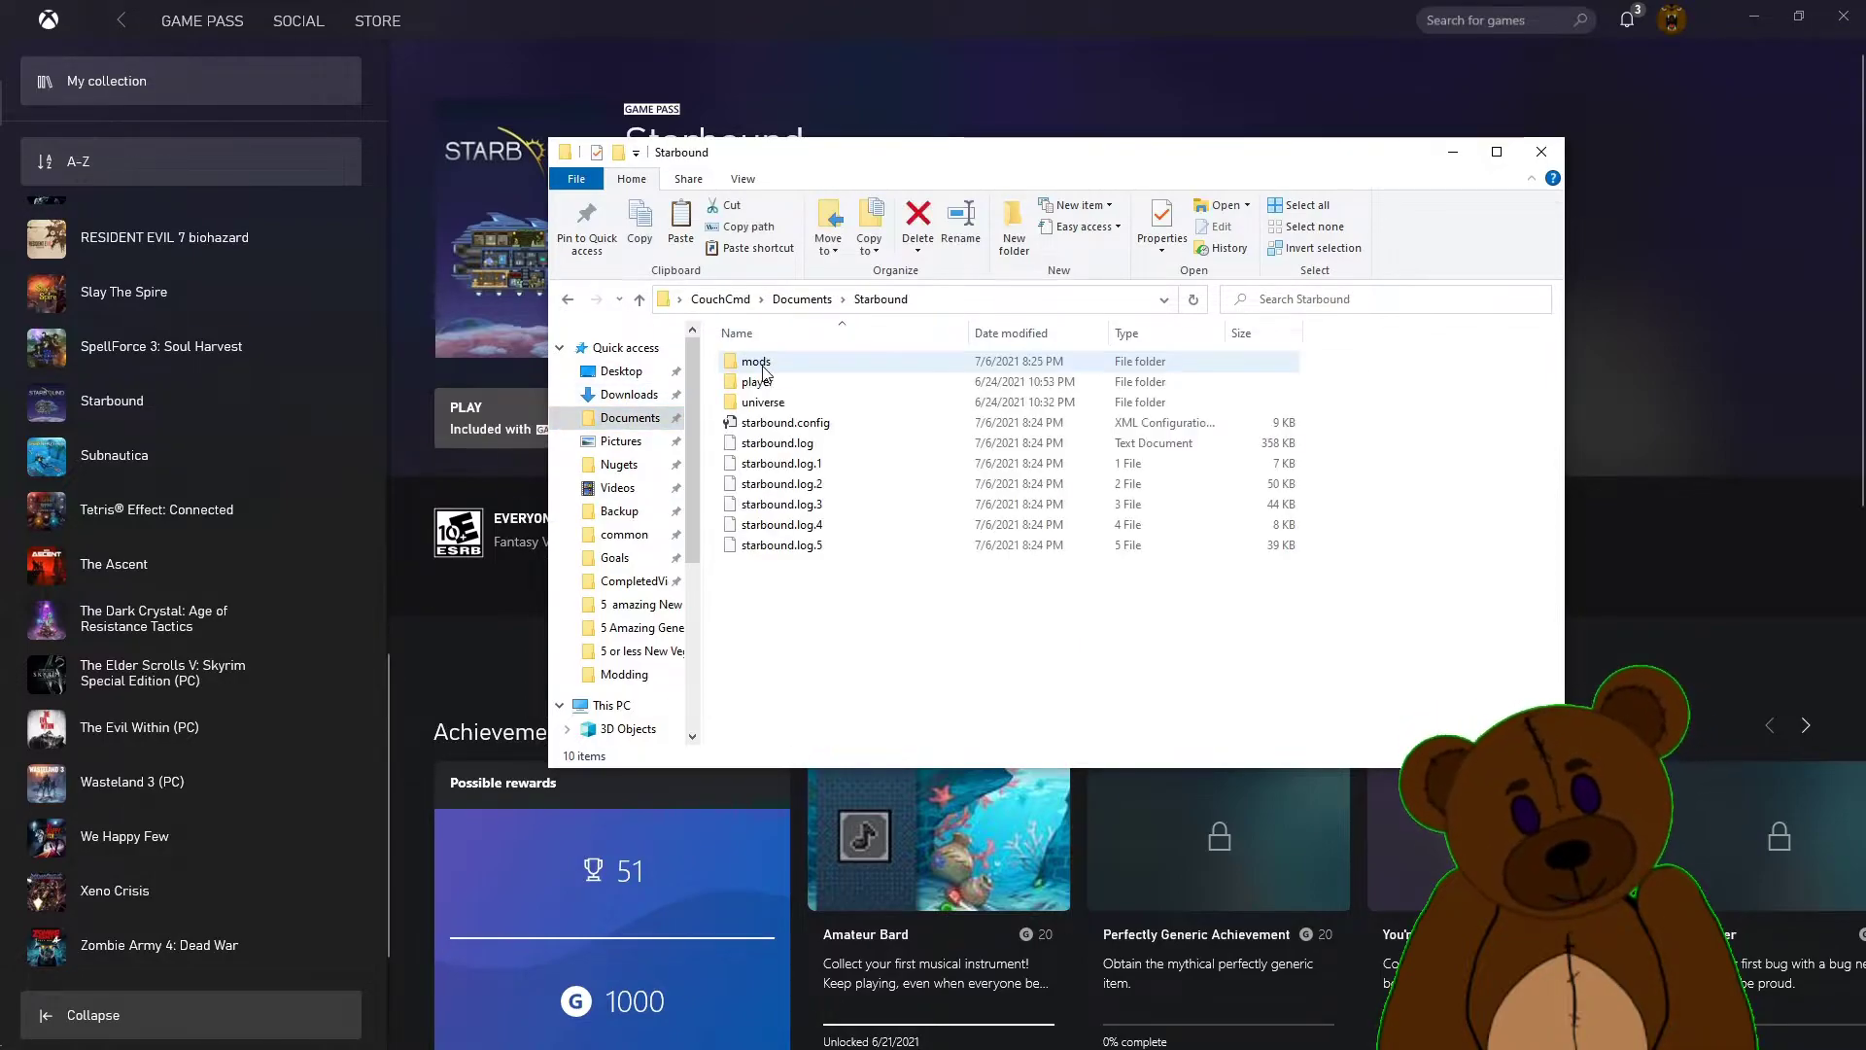
{"action": "double_click", "coordinate": [756, 360]}
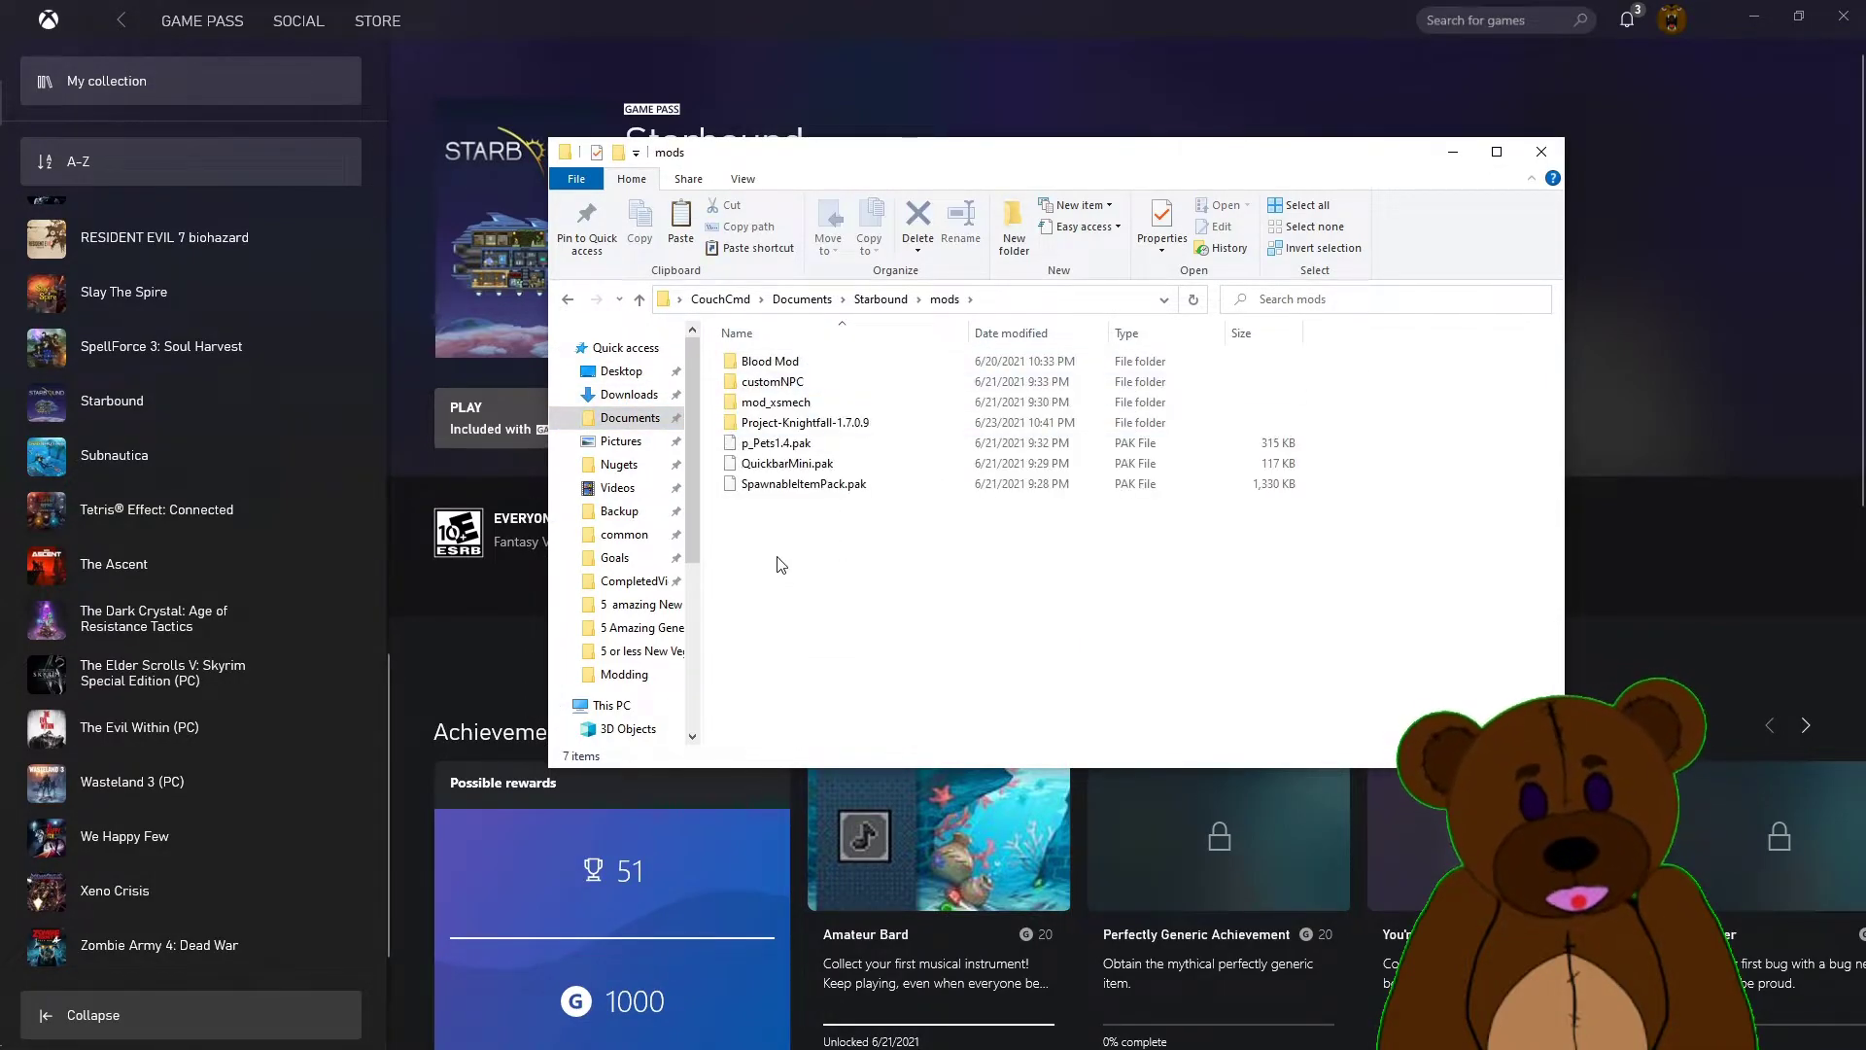
{"action": "right_click", "coordinate": [780, 565]}
{"action": "left_click", "coordinate": [834, 628]}
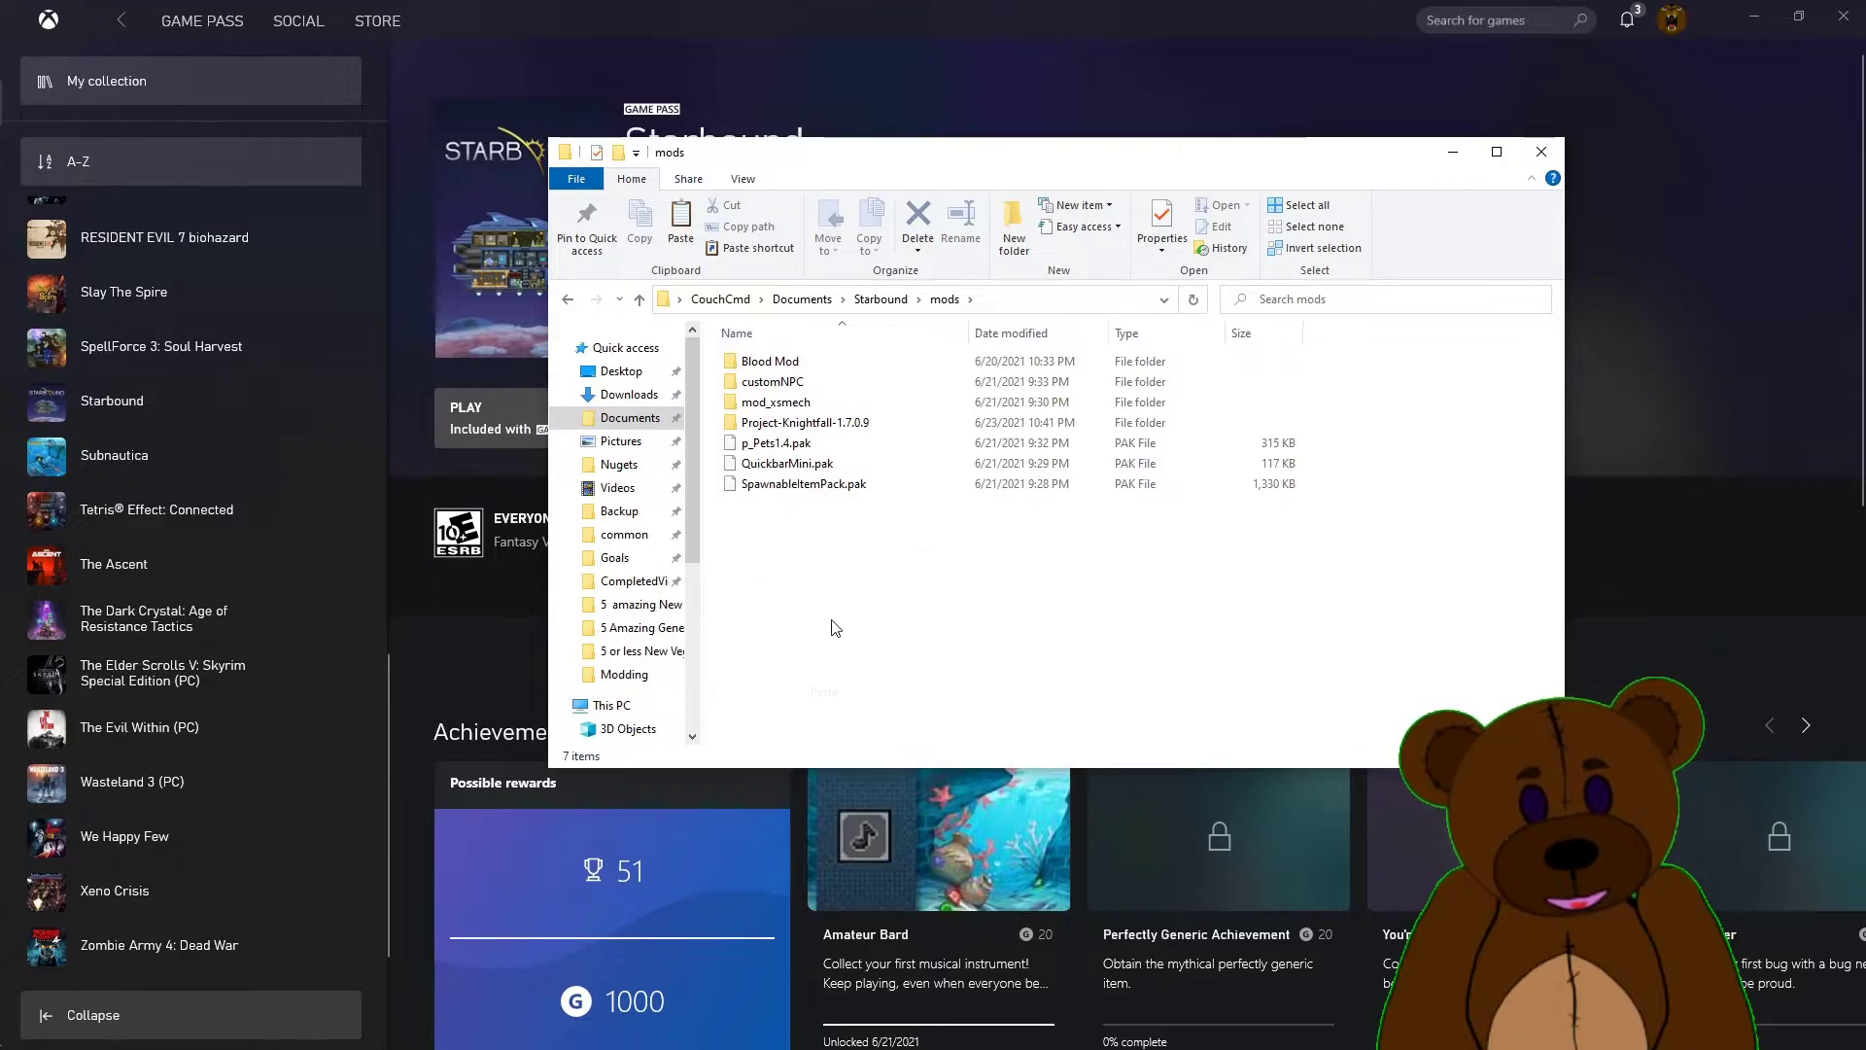
Step: Rename the pasted contents.pak as pocketuniverse.pak
{"action": "right_click", "coordinate": [776, 444]}
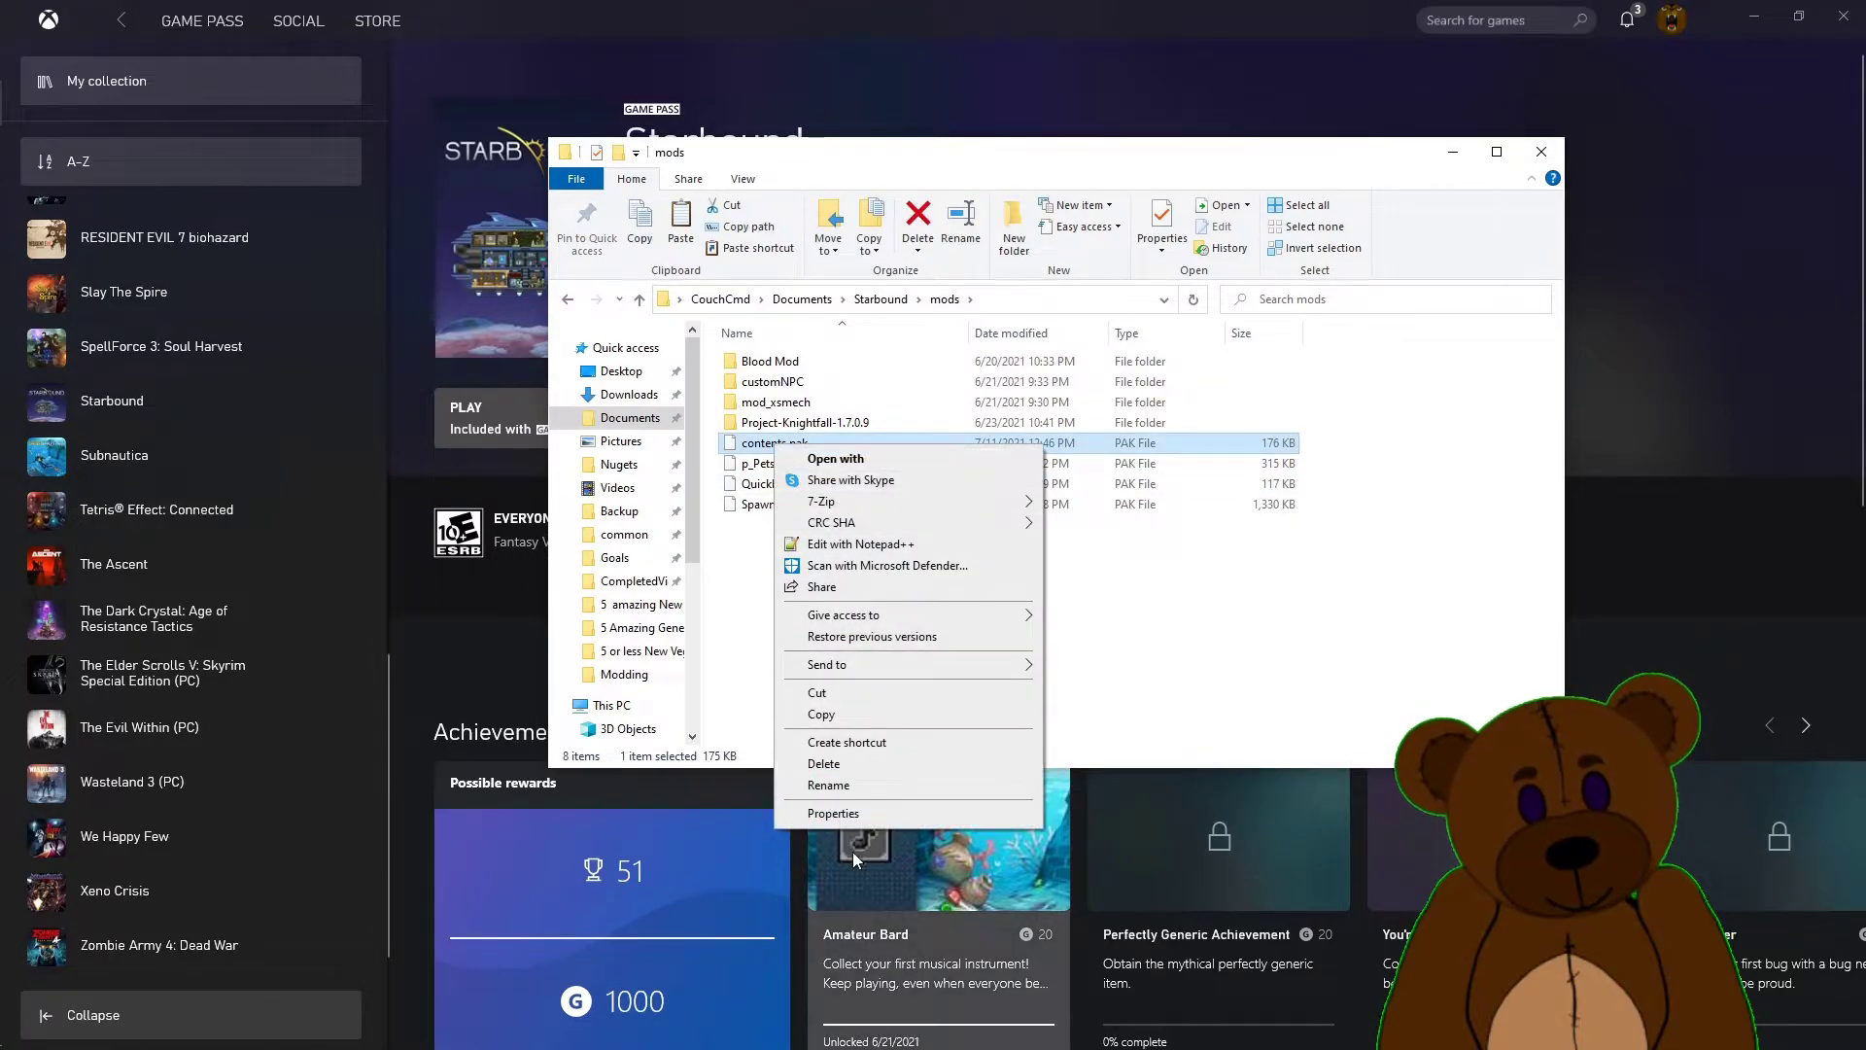
{"action": "left_click", "coordinate": [828, 786]}
{"action": "key", "text": "BackSpace"}
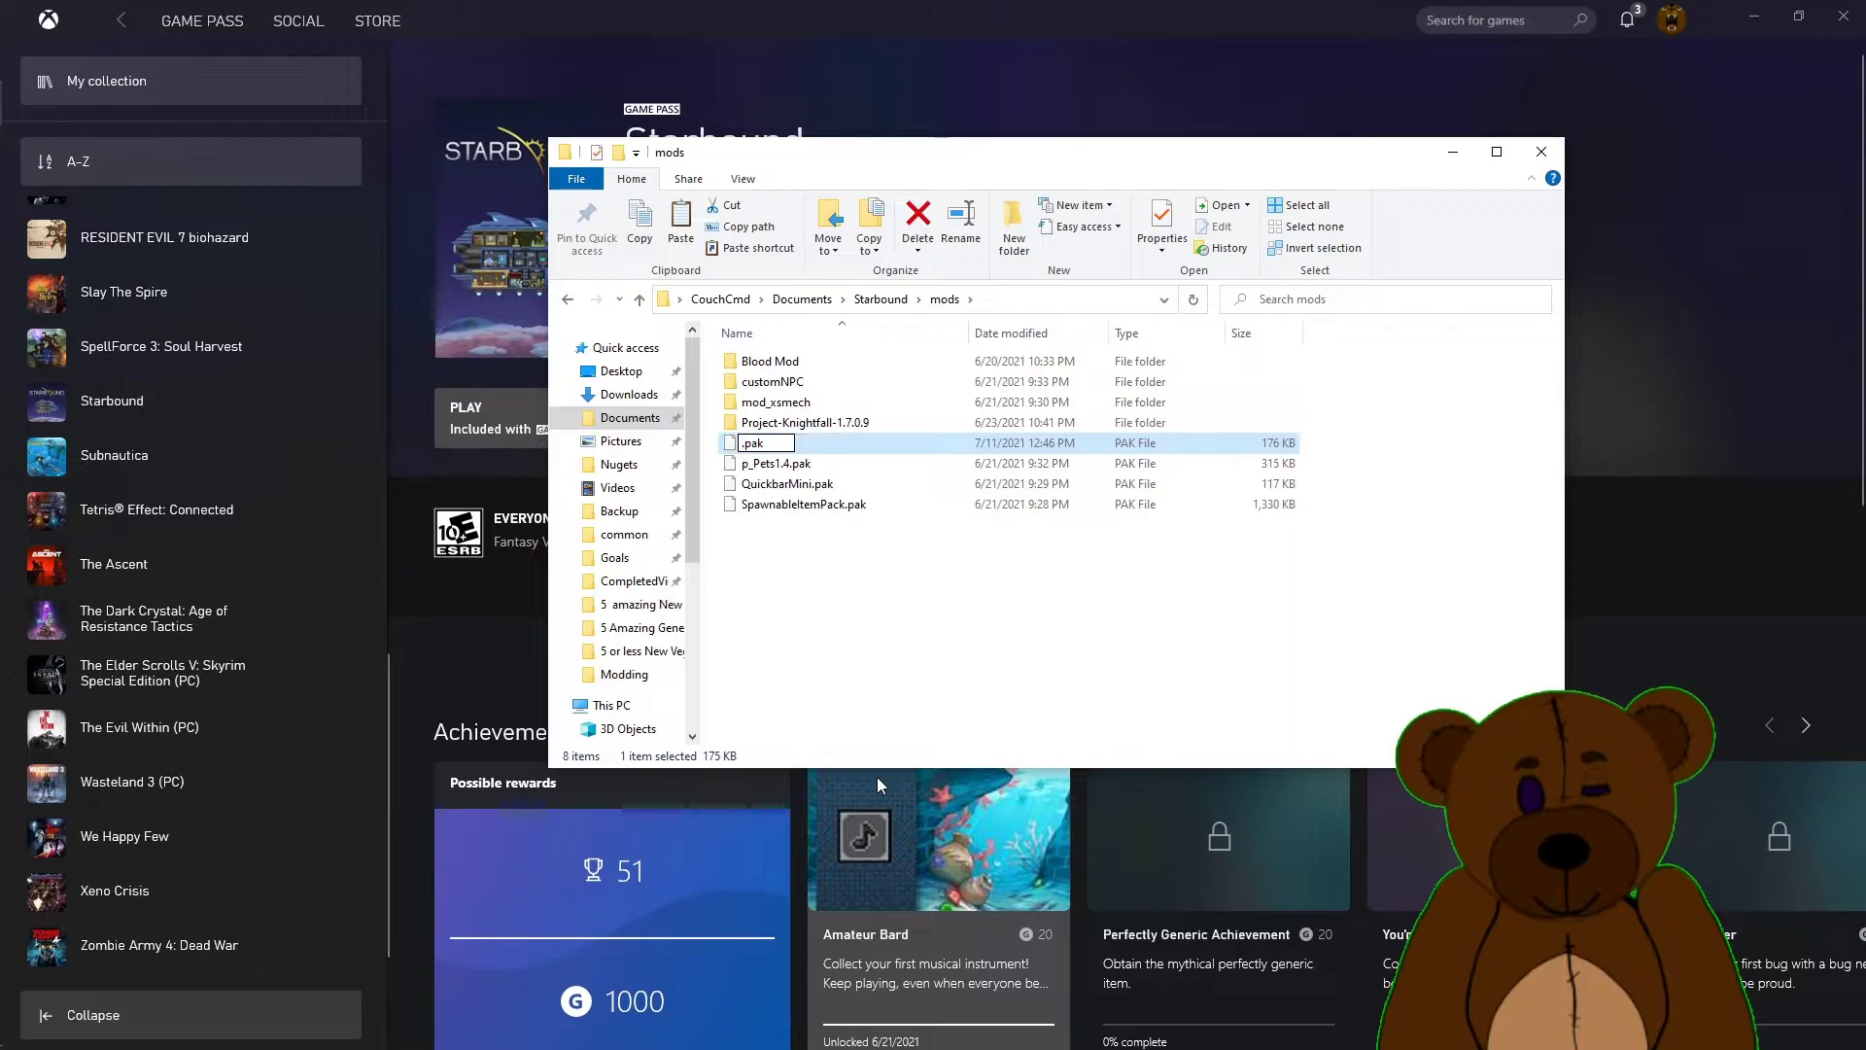
{"action": "type", "text": "pocket"}
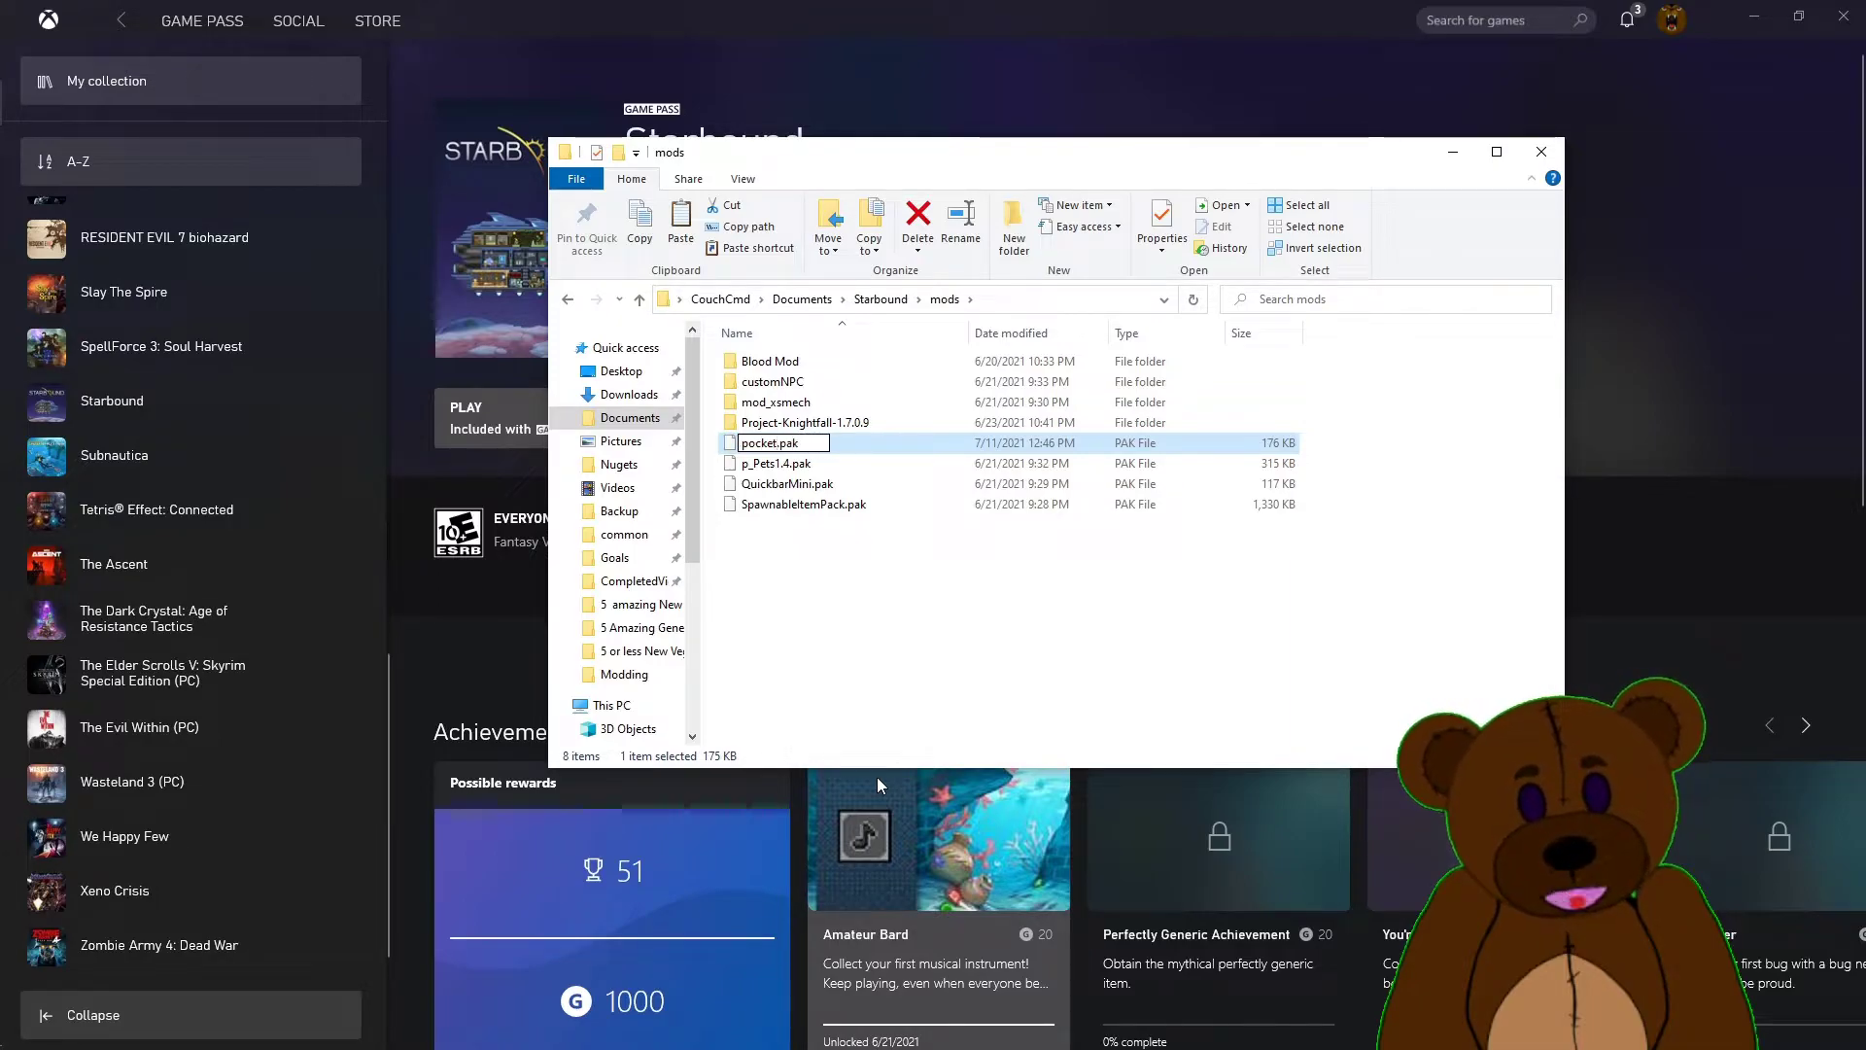
{"action": "type", "text": "universe"}
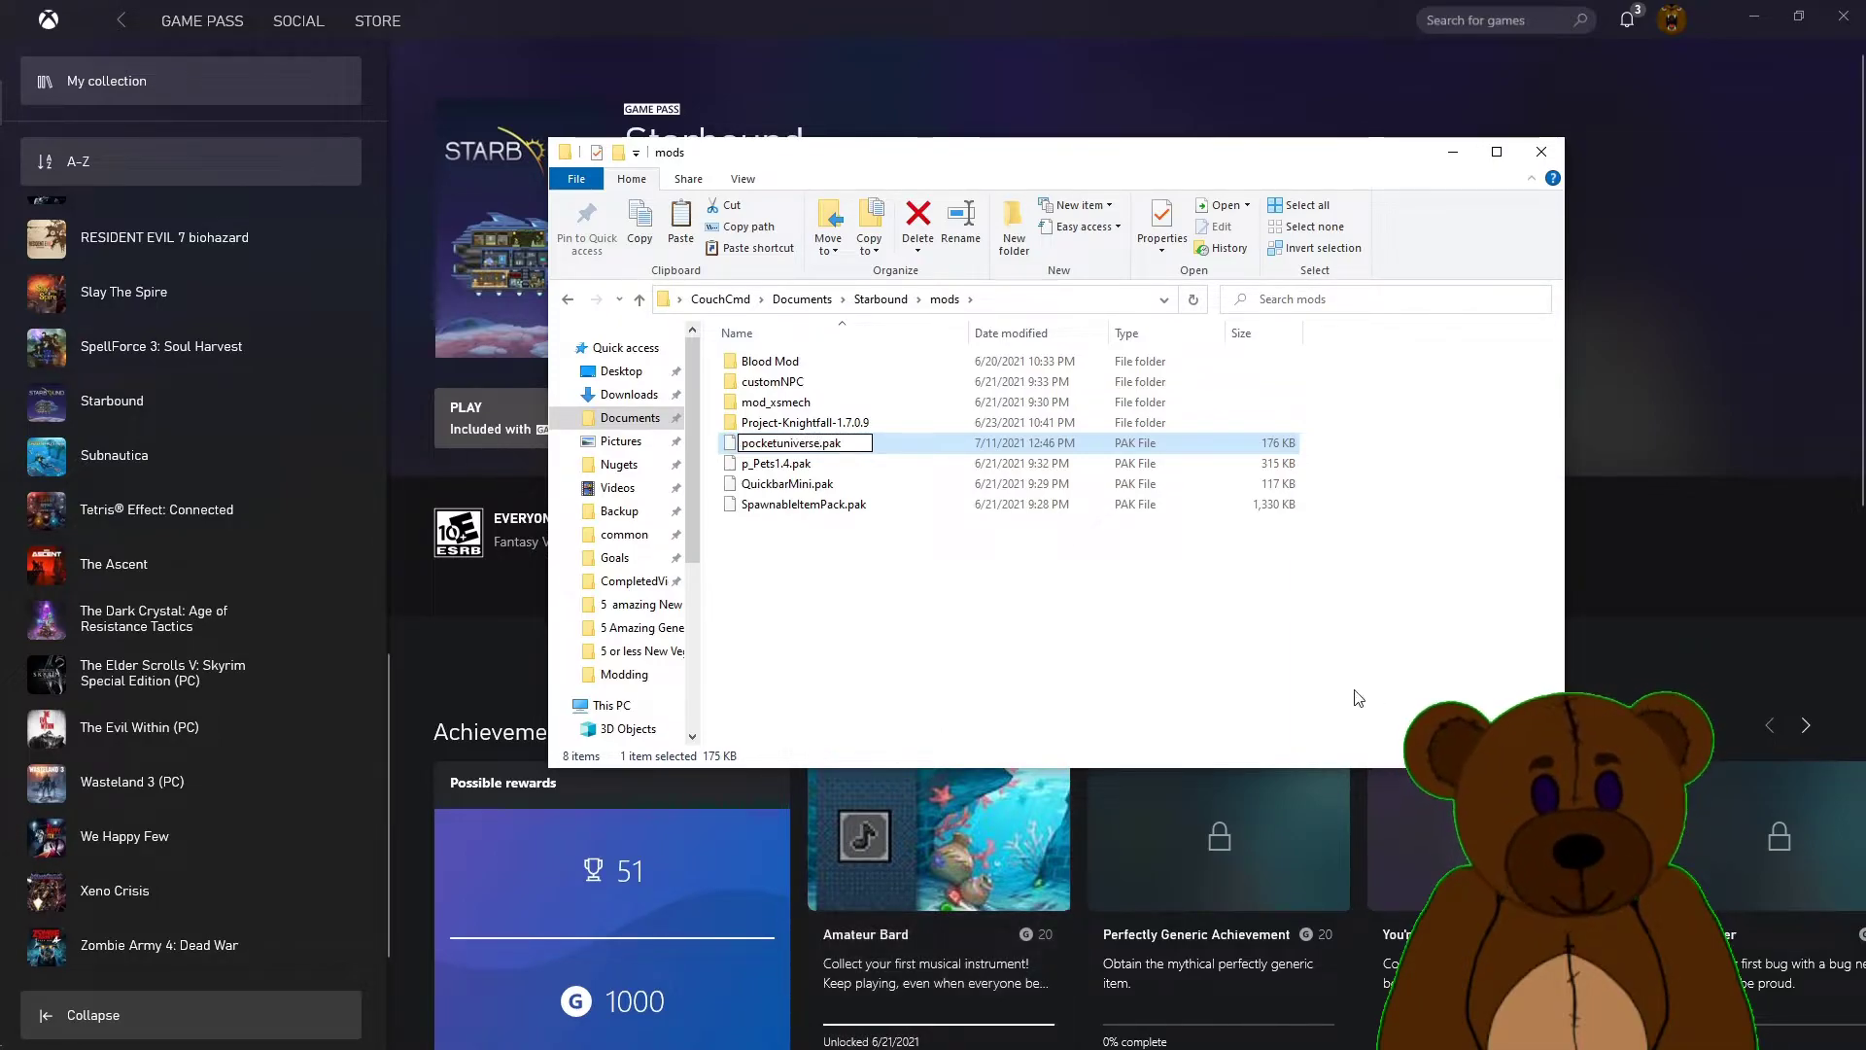
{"action": "left_click", "coordinate": [1358, 698]}
Step: Switch to Chrome and review the Steam Workshop Downloader site and its Google Safe Browsing, Norton Safe Web and who.is reports
{"action": "mouse_move", "coordinate": [3, 888]}
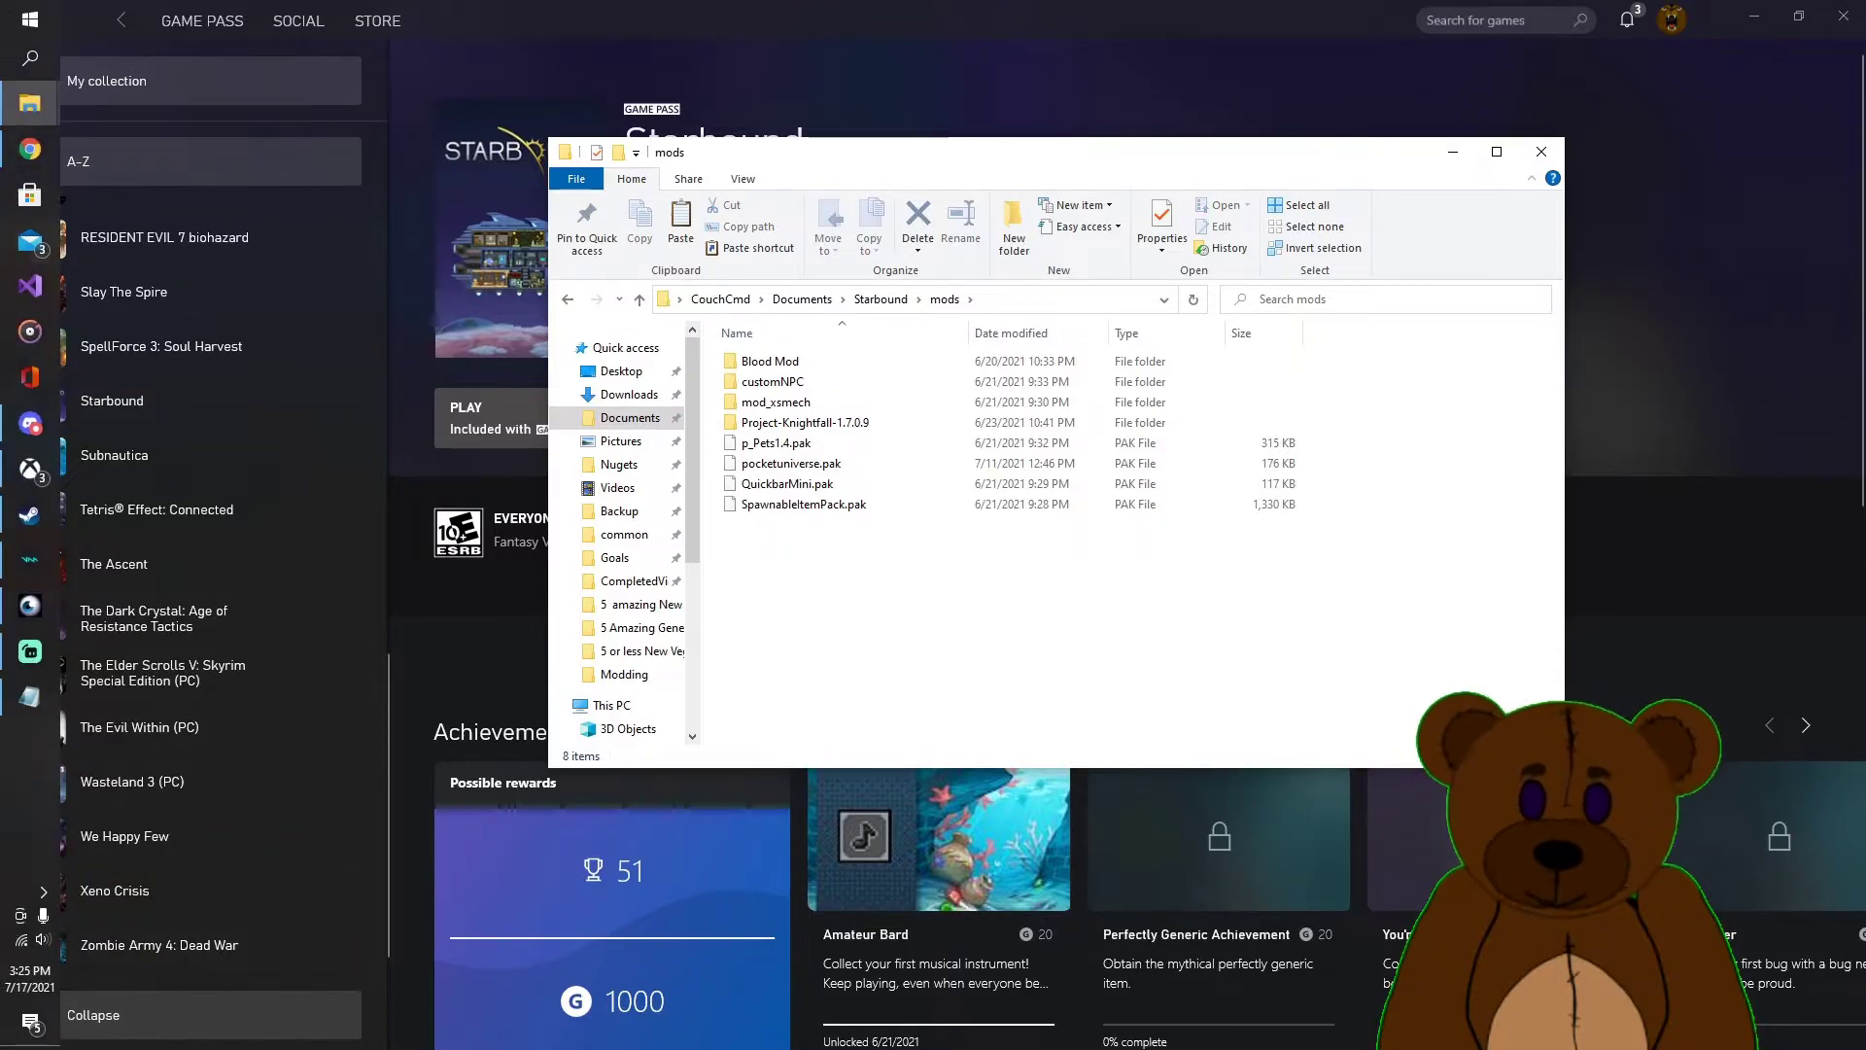
{"action": "left_click", "coordinate": [28, 515]}
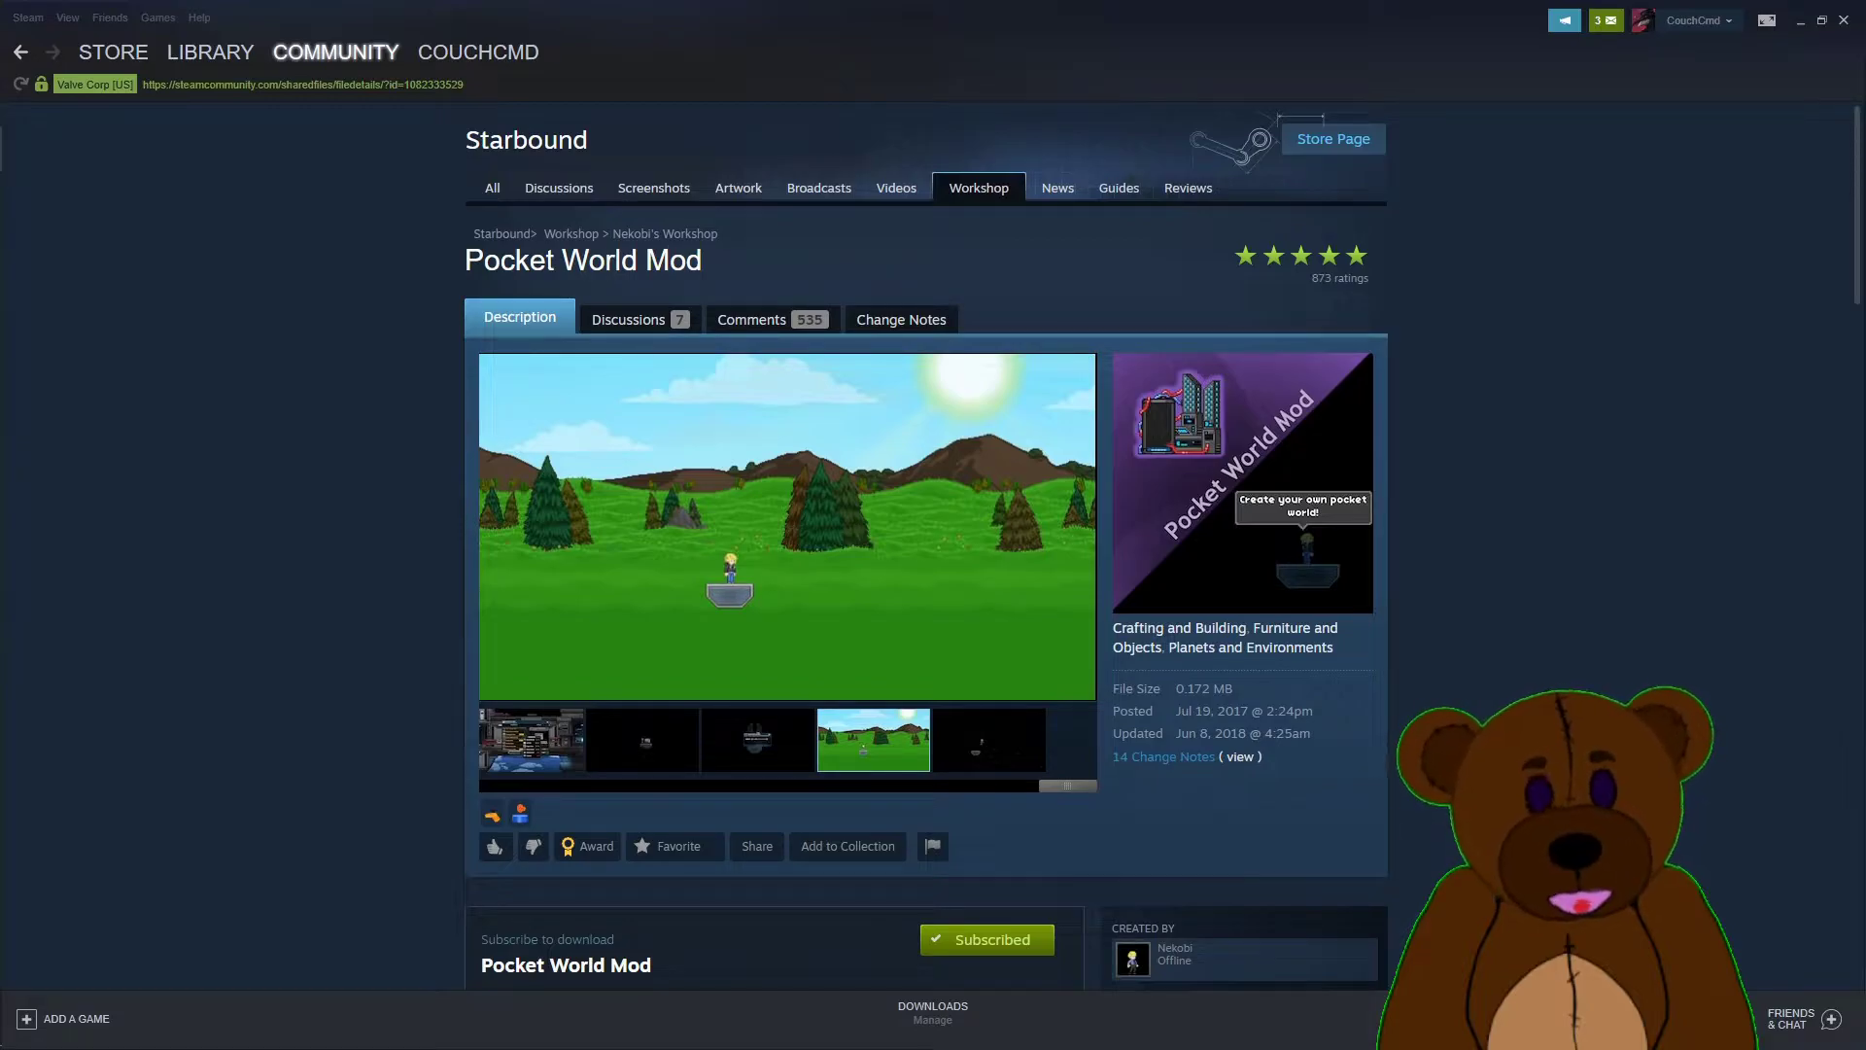
{"action": "key", "text": "alt+Tab"}
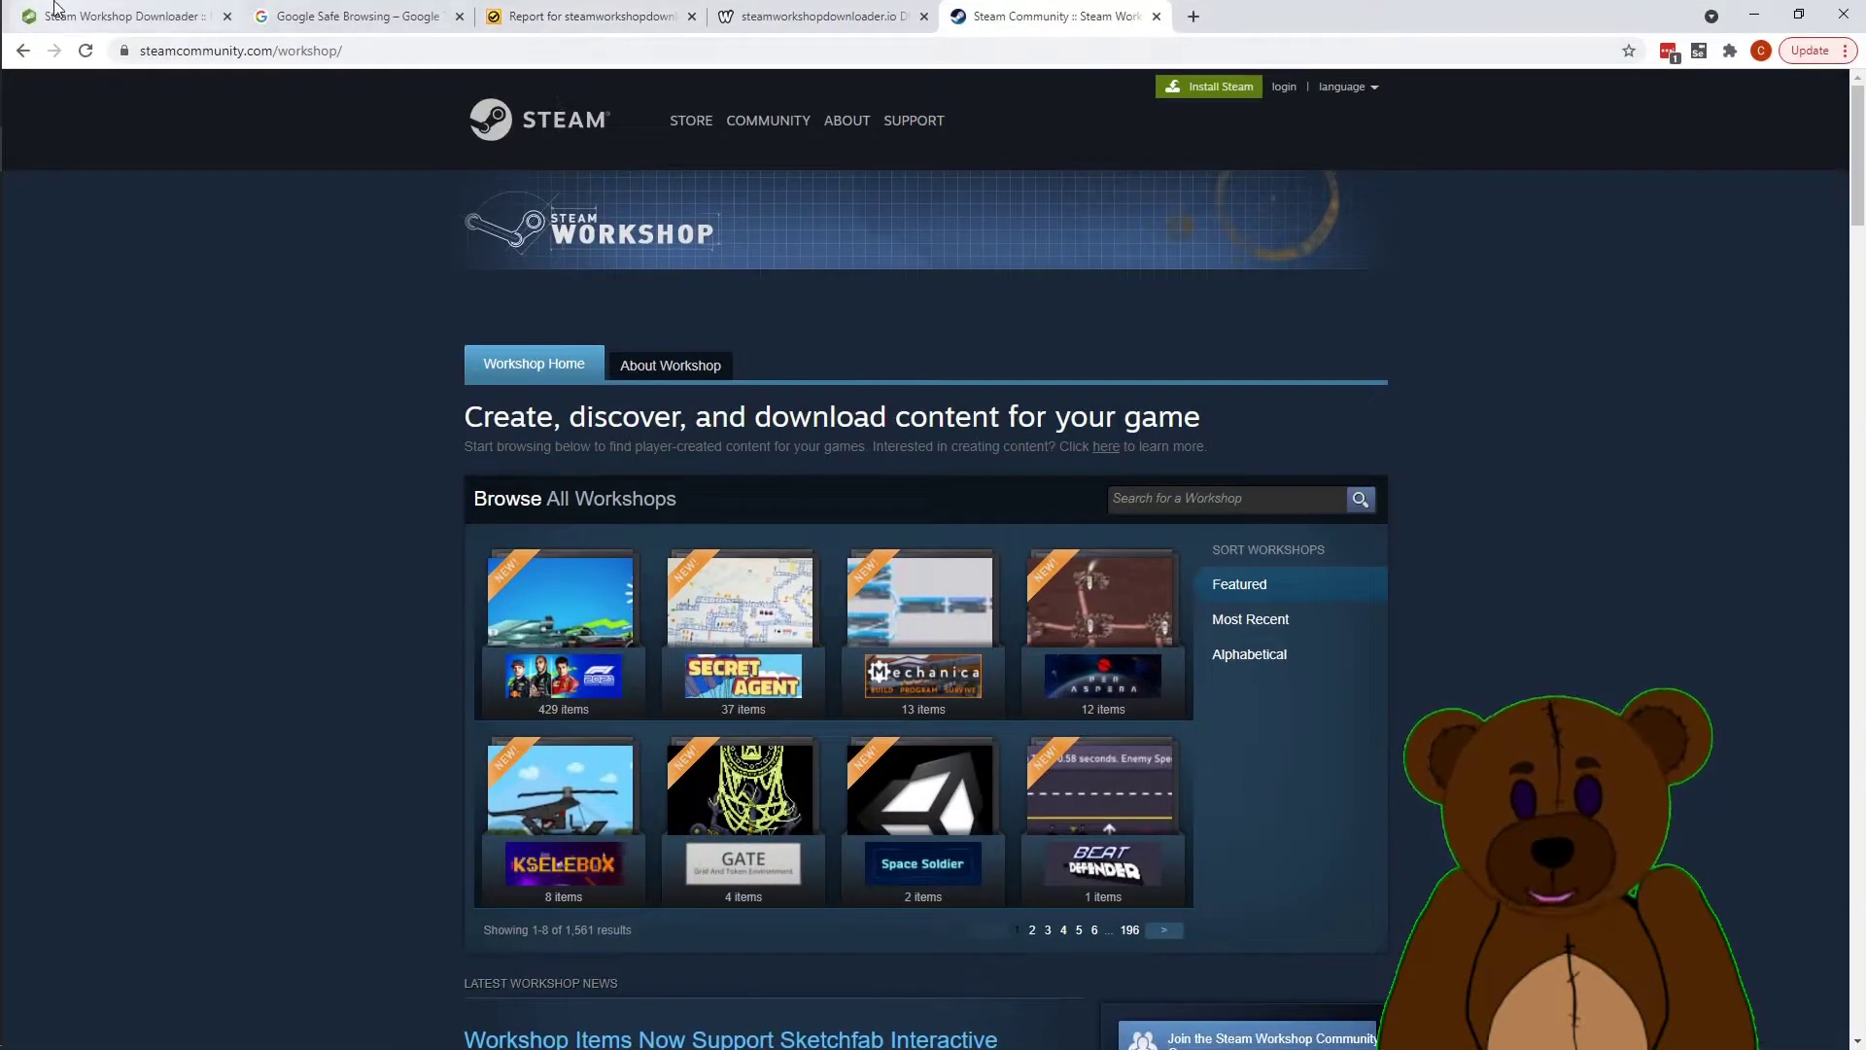
{"action": "left_click", "coordinate": [54, 13]}
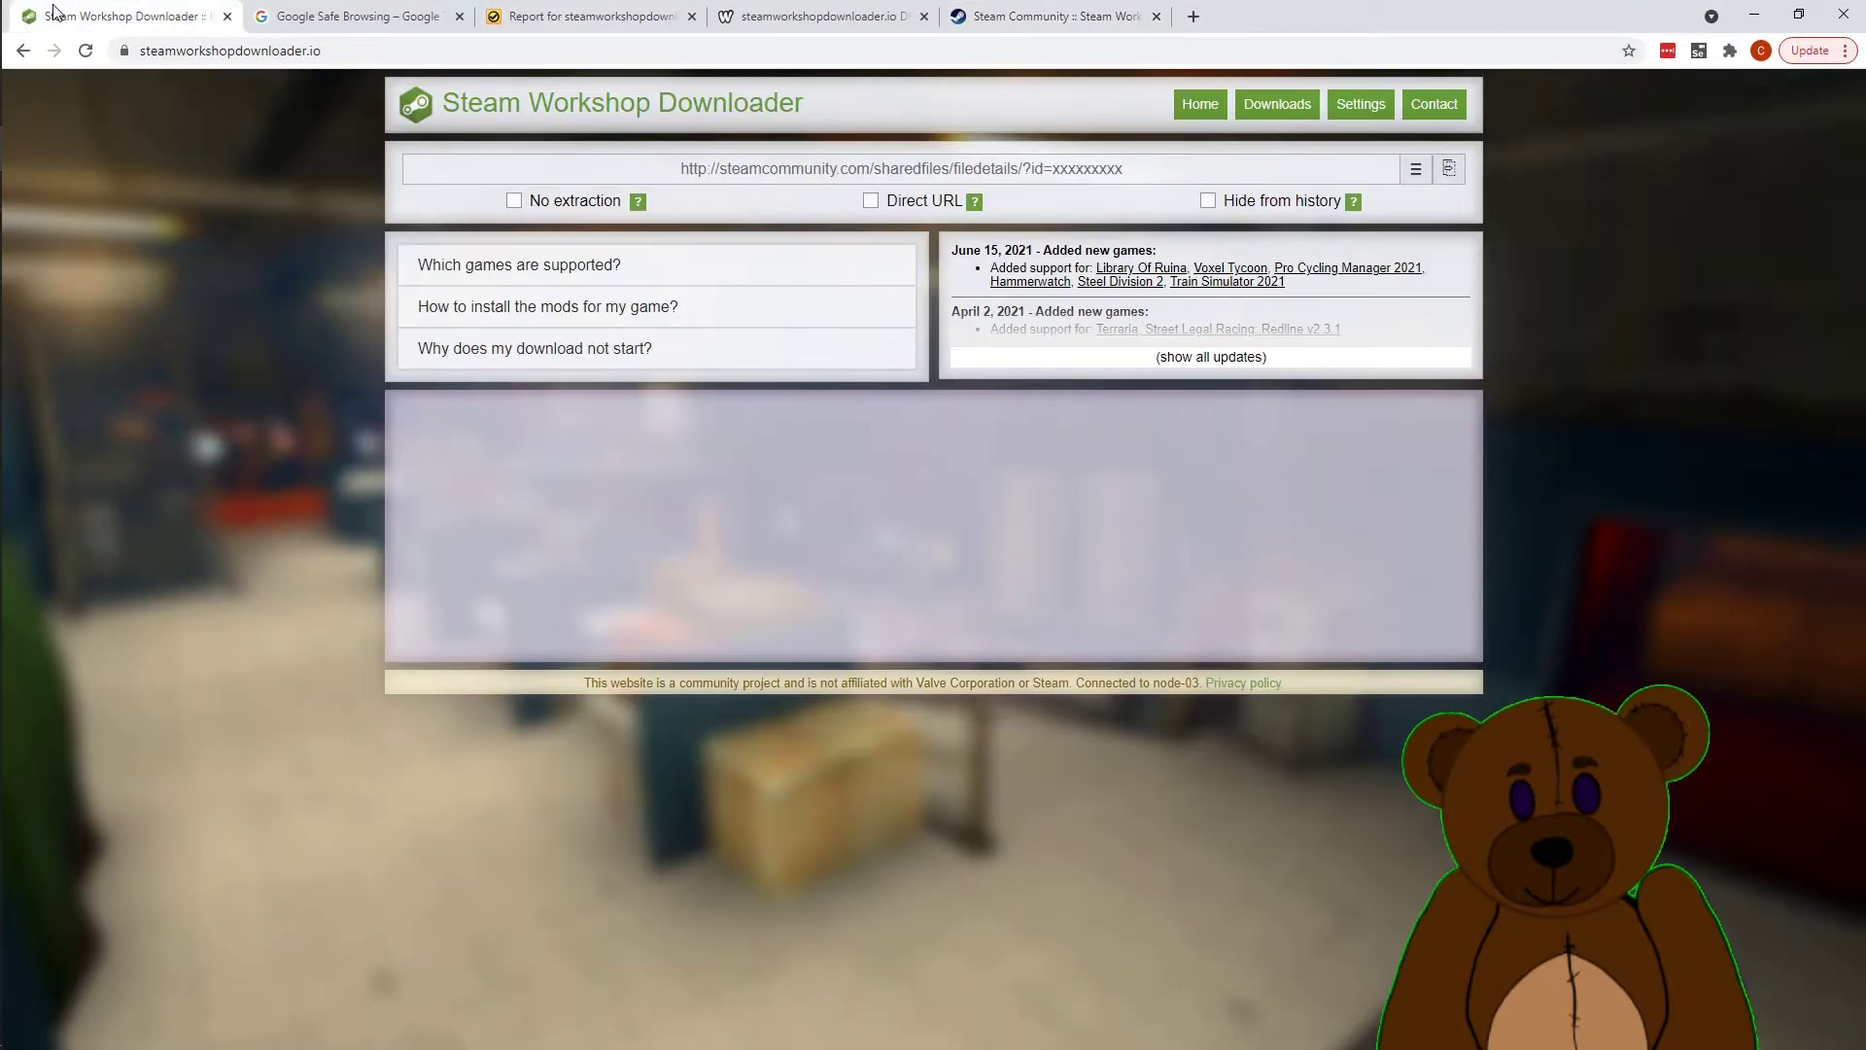
{"action": "left_click", "coordinate": [314, 12]}
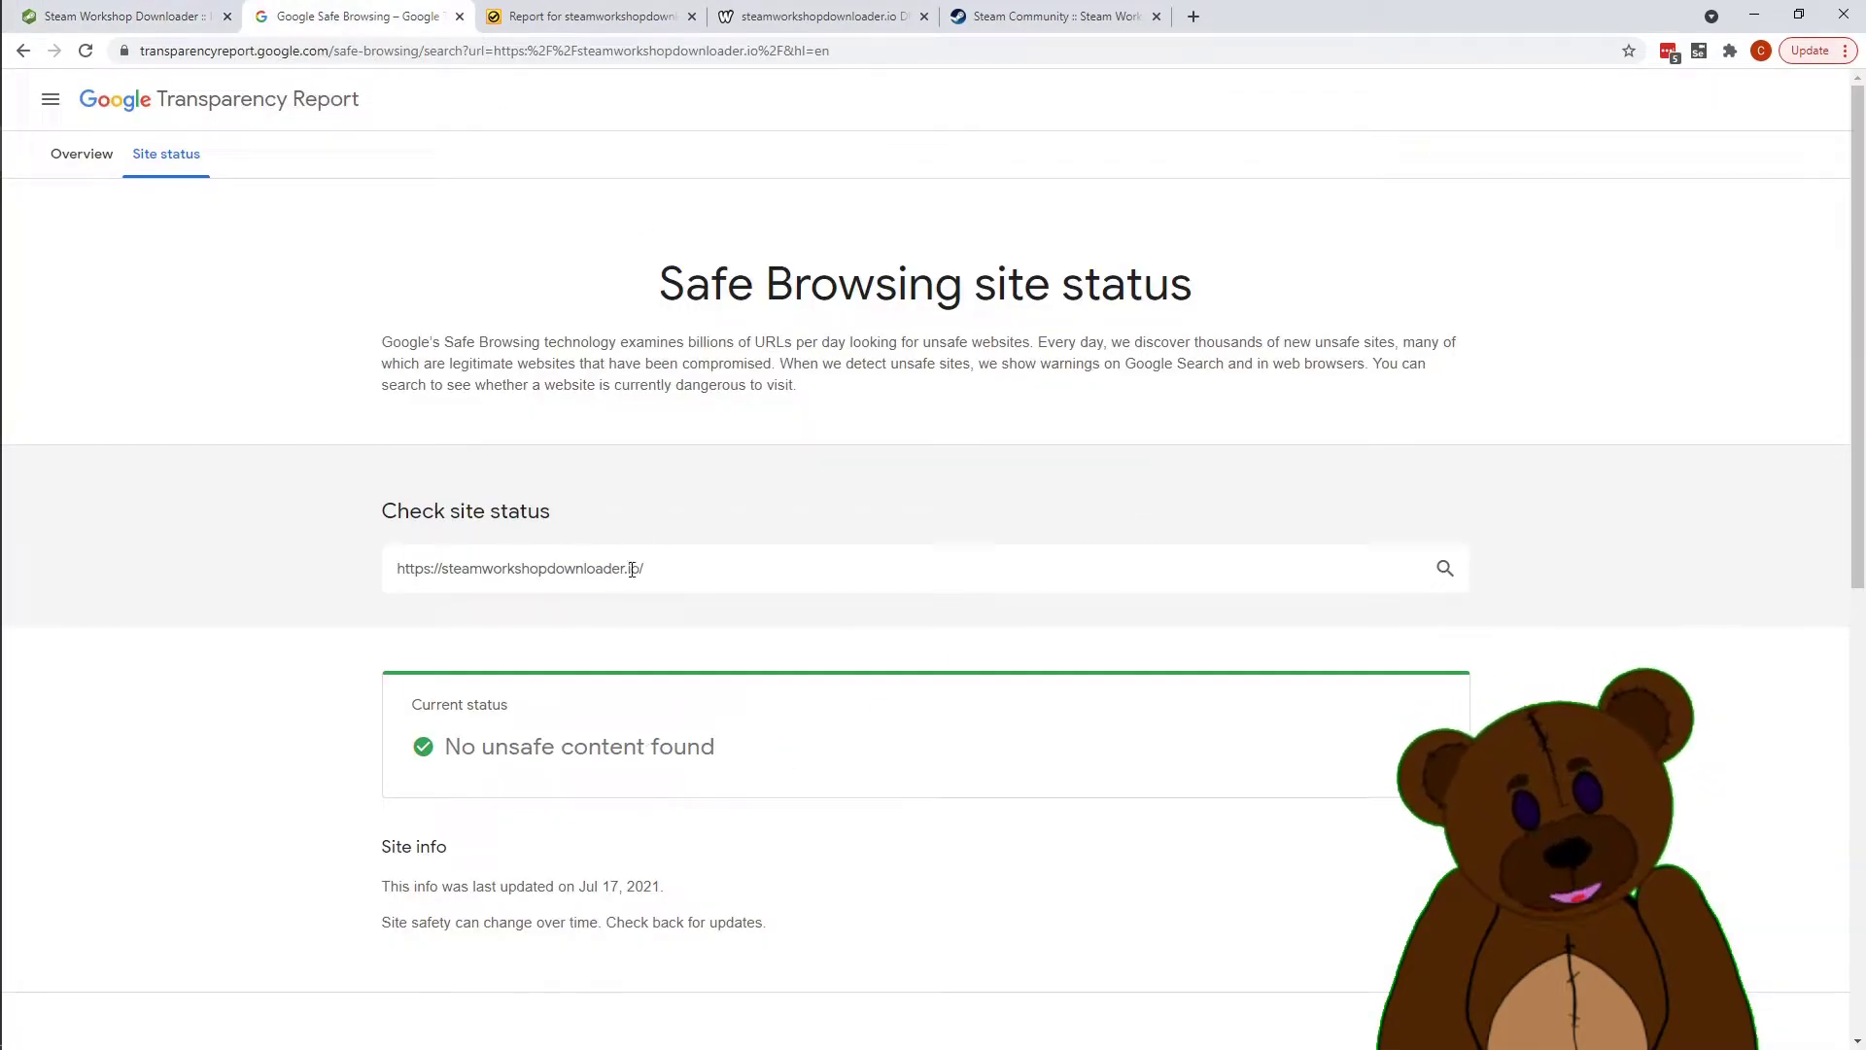
{"action": "left_click", "coordinate": [593, 15]}
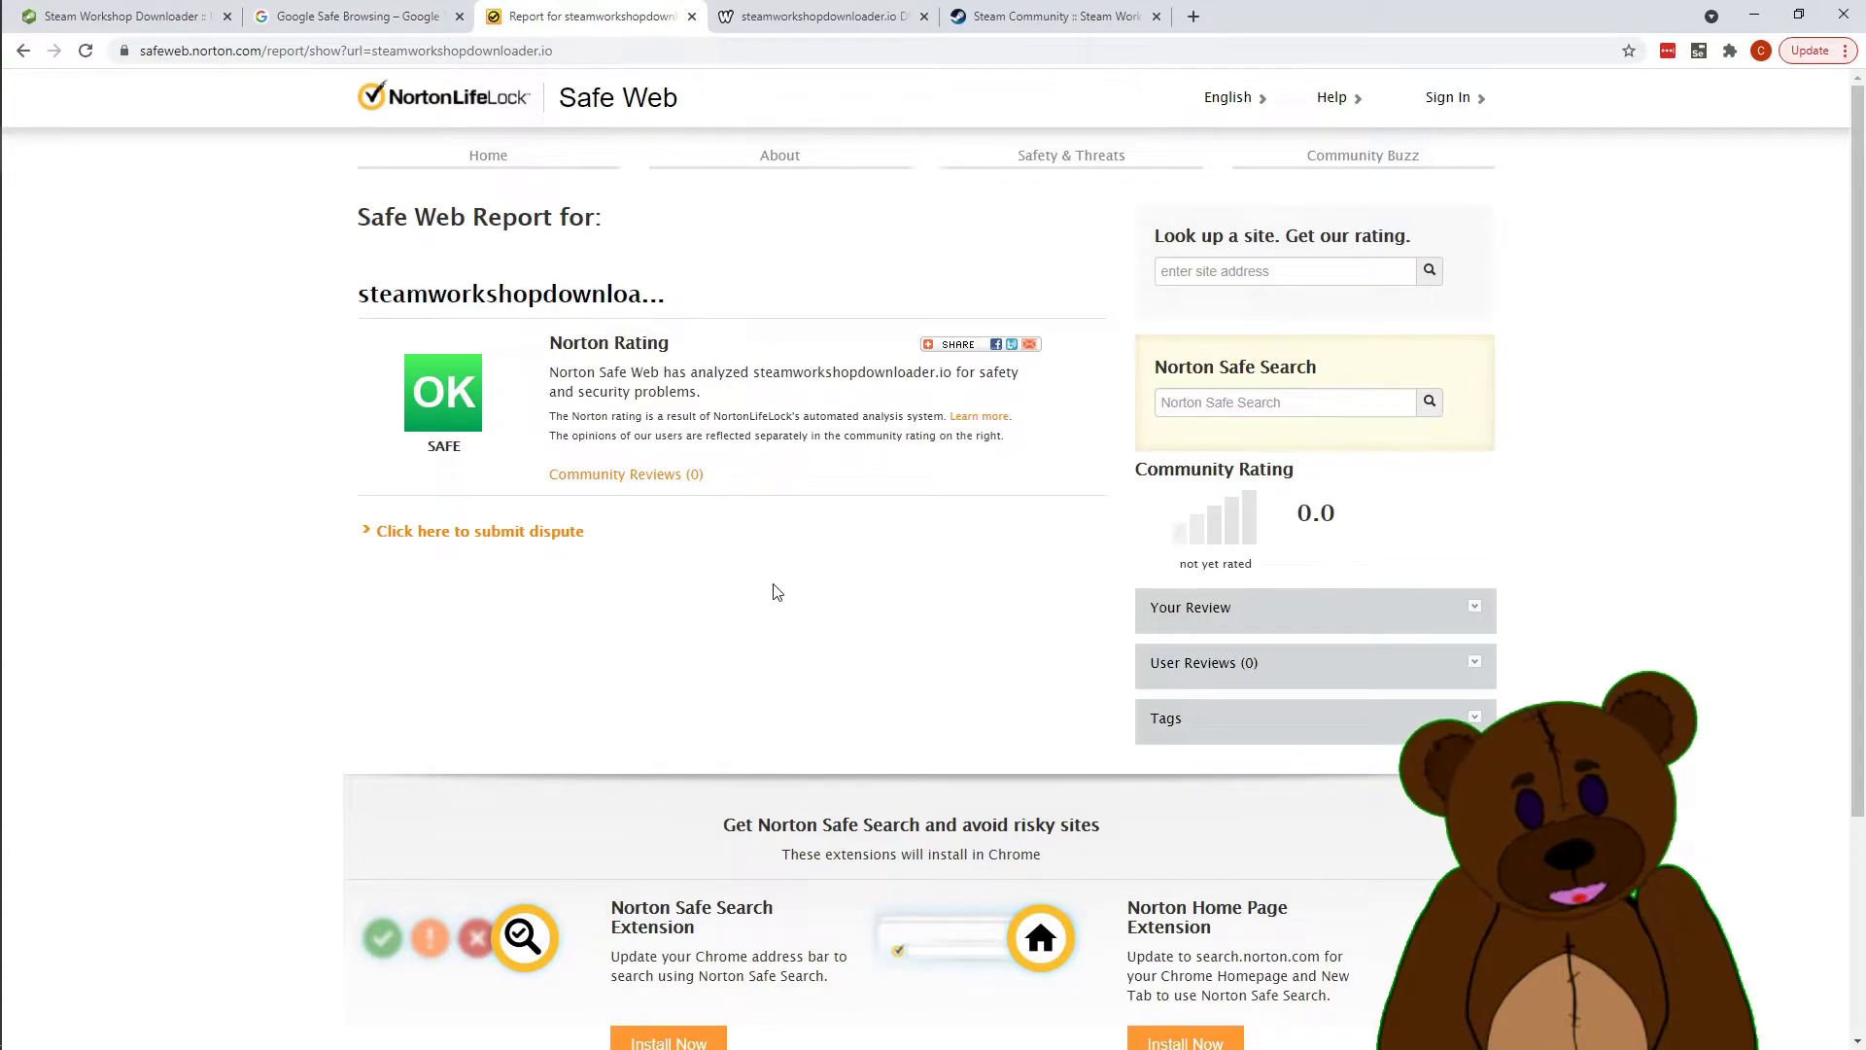
{"action": "left_click", "coordinate": [821, 15]}
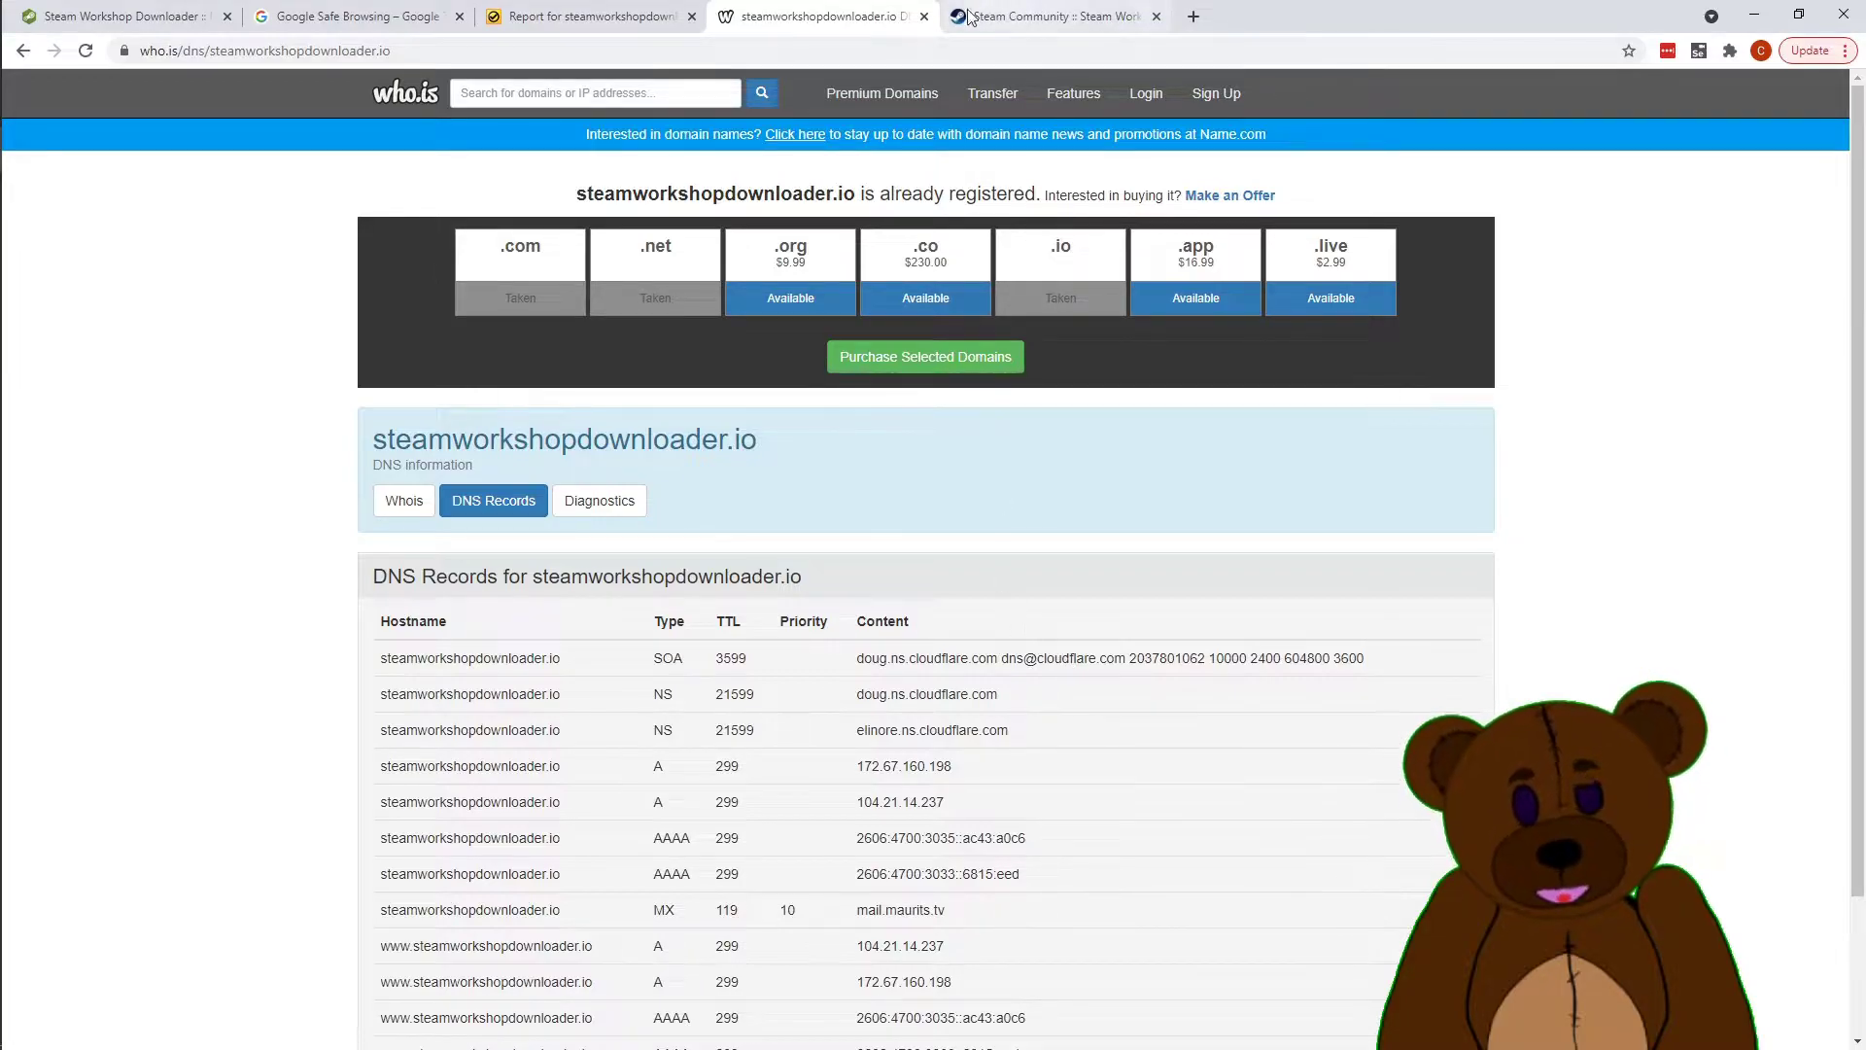
Step: Close the Google Safe Browsing, Norton Safe Web and who.is pages and return to Steam Workshop Downloader
{"action": "left_click", "coordinate": [459, 17]}
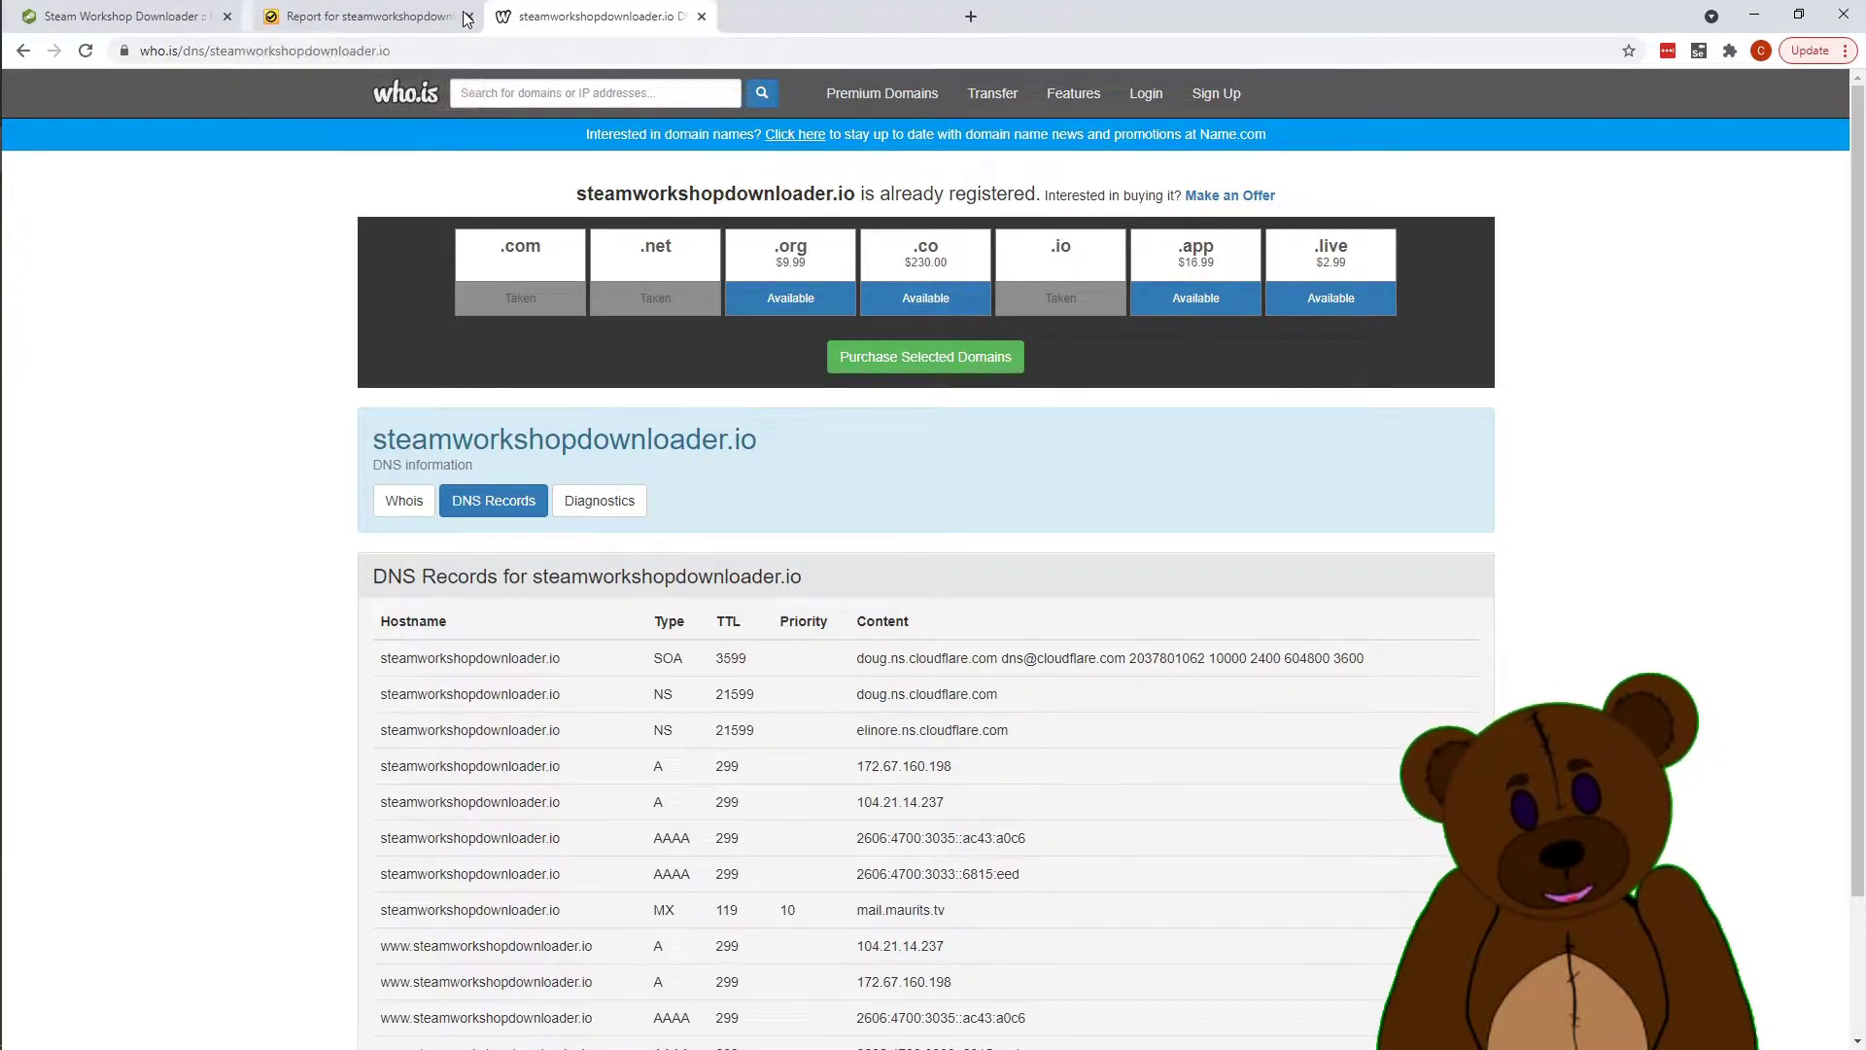
{"action": "left_click", "coordinate": [459, 17]}
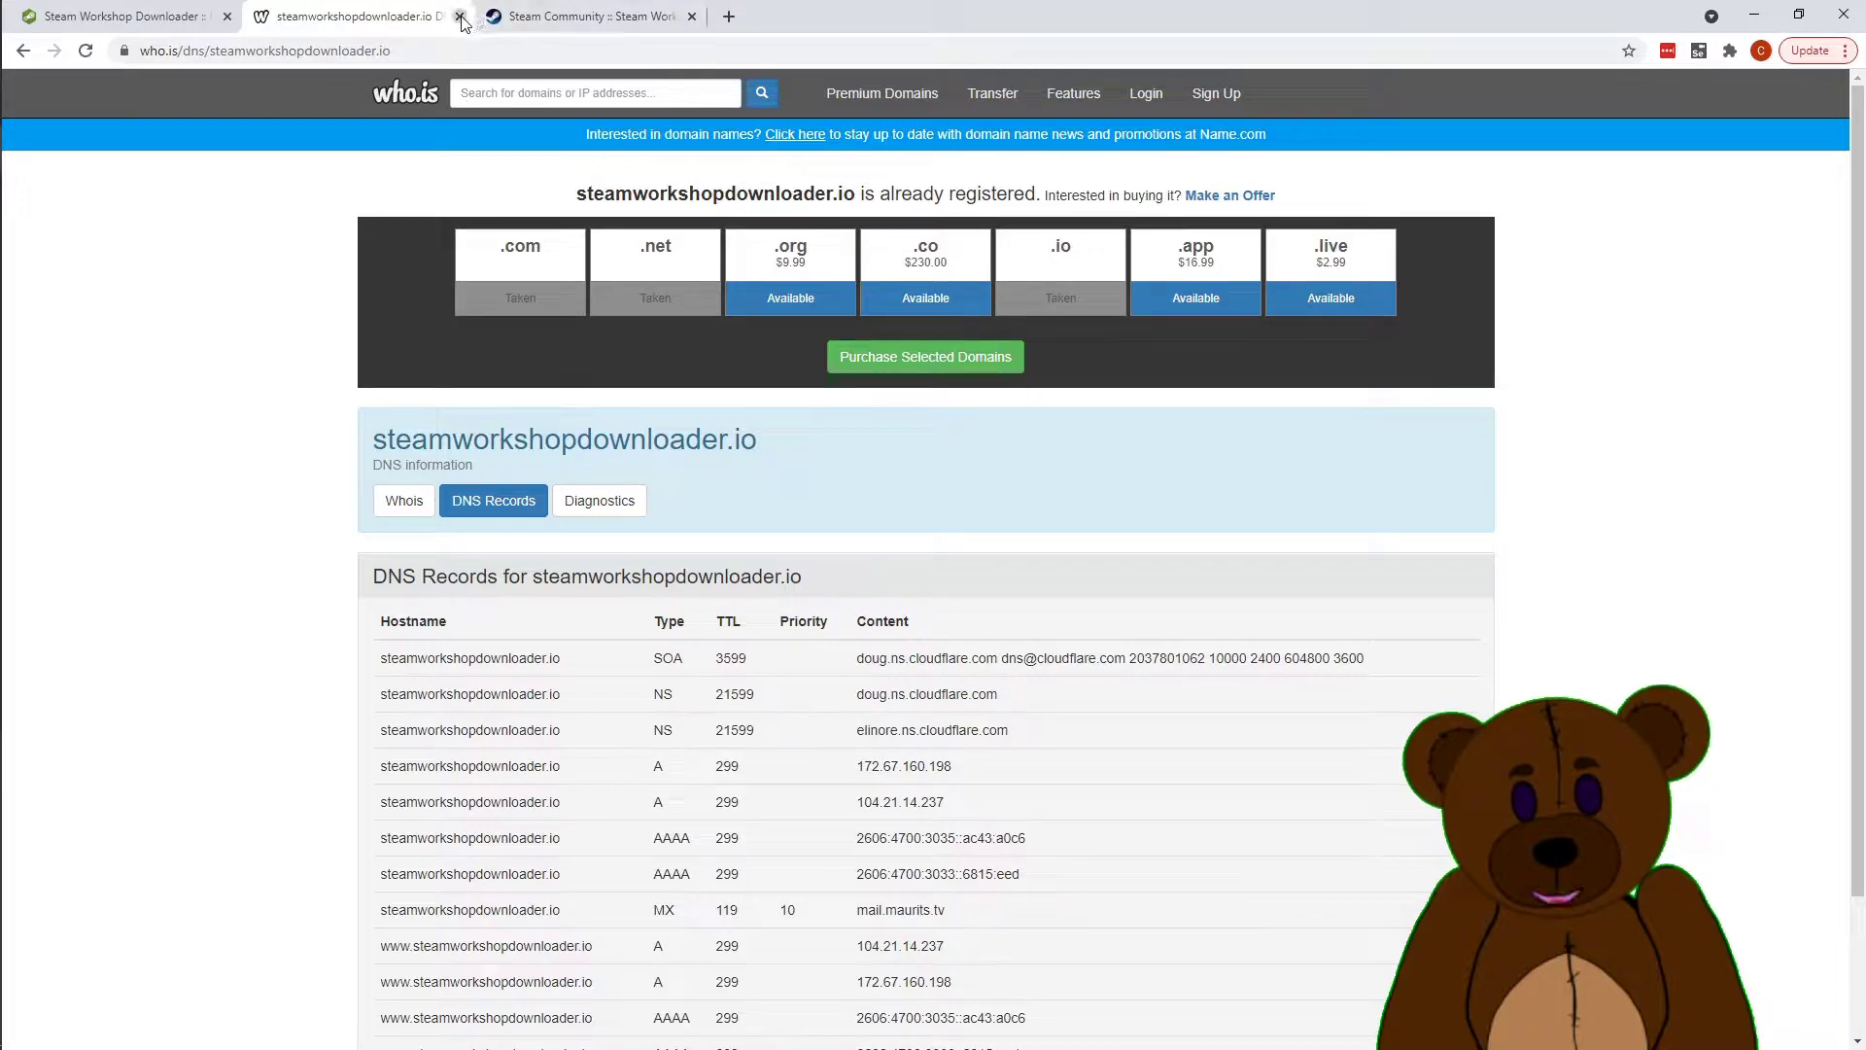
{"action": "left_click", "coordinate": [461, 17]}
{"action": "left_click", "coordinate": [122, 17]}
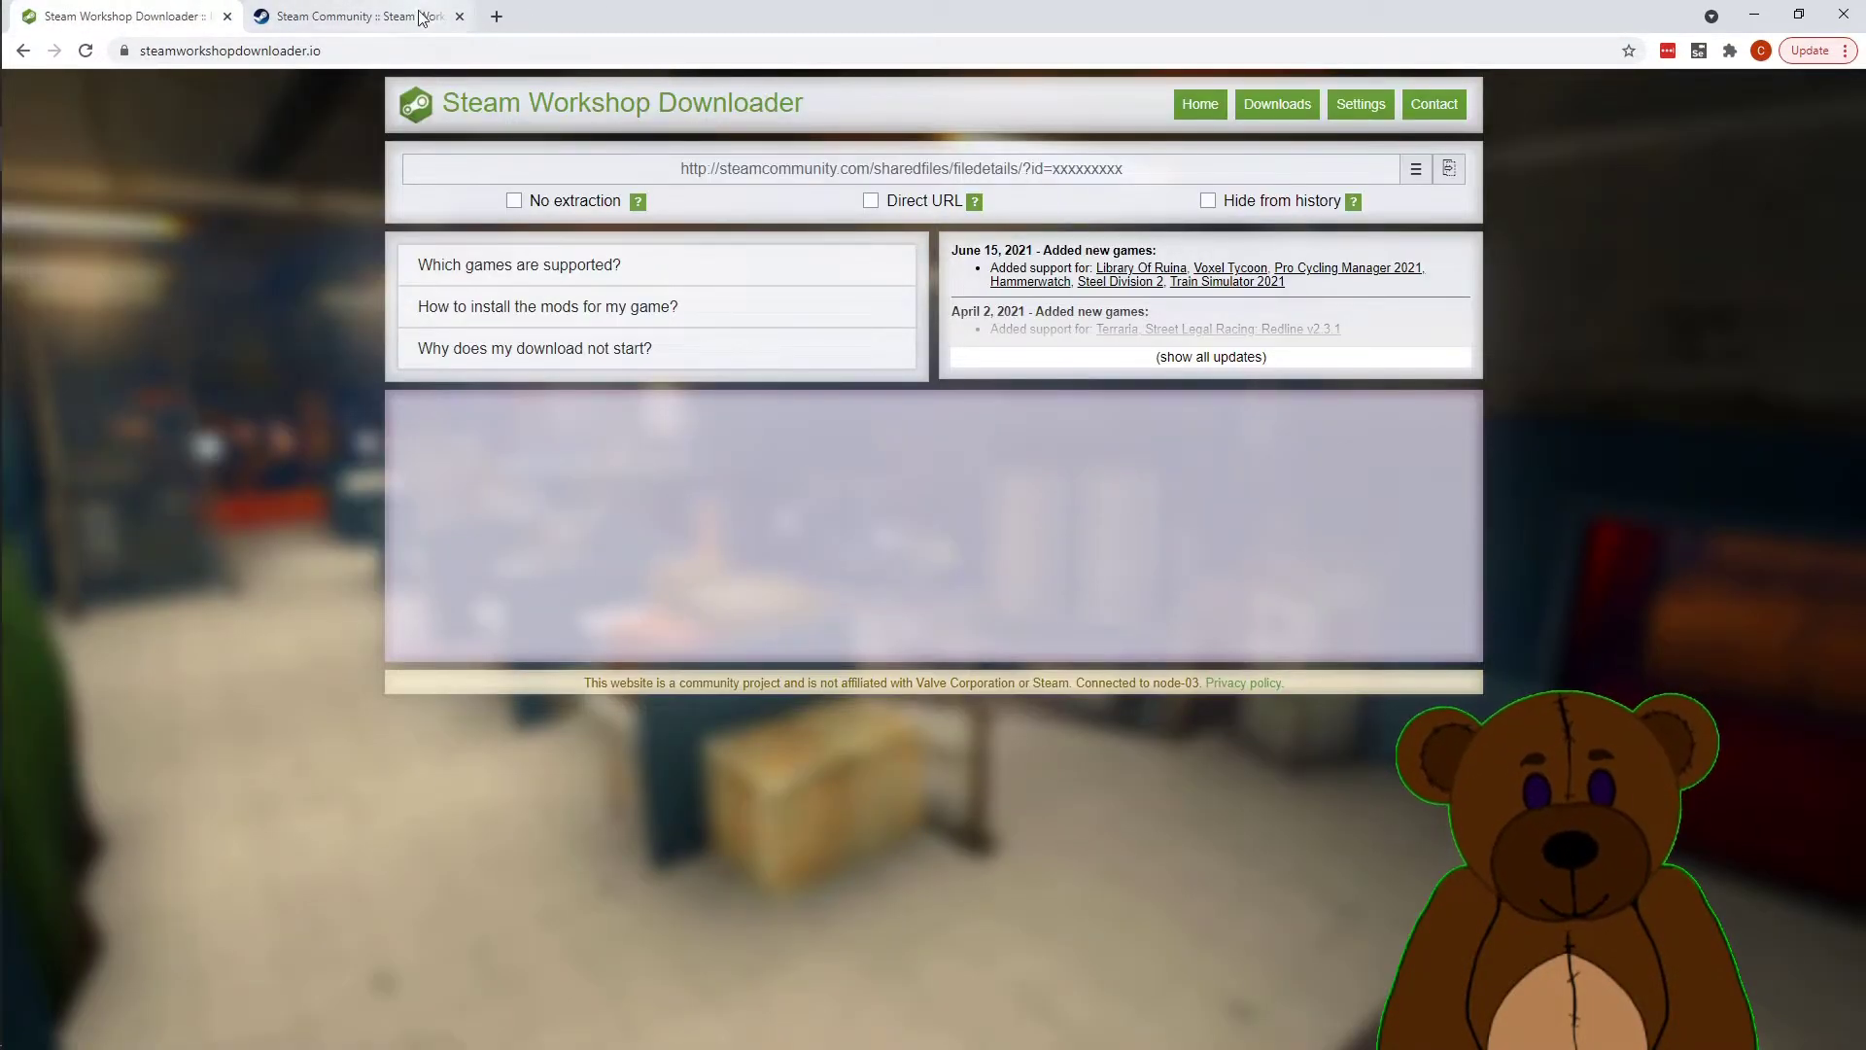
Step: Search all workshops on the Steam Workshop page for Starbound and open its workshop
{"action": "left_click", "coordinate": [360, 16]}
{"action": "left_click", "coordinate": [1254, 501]}
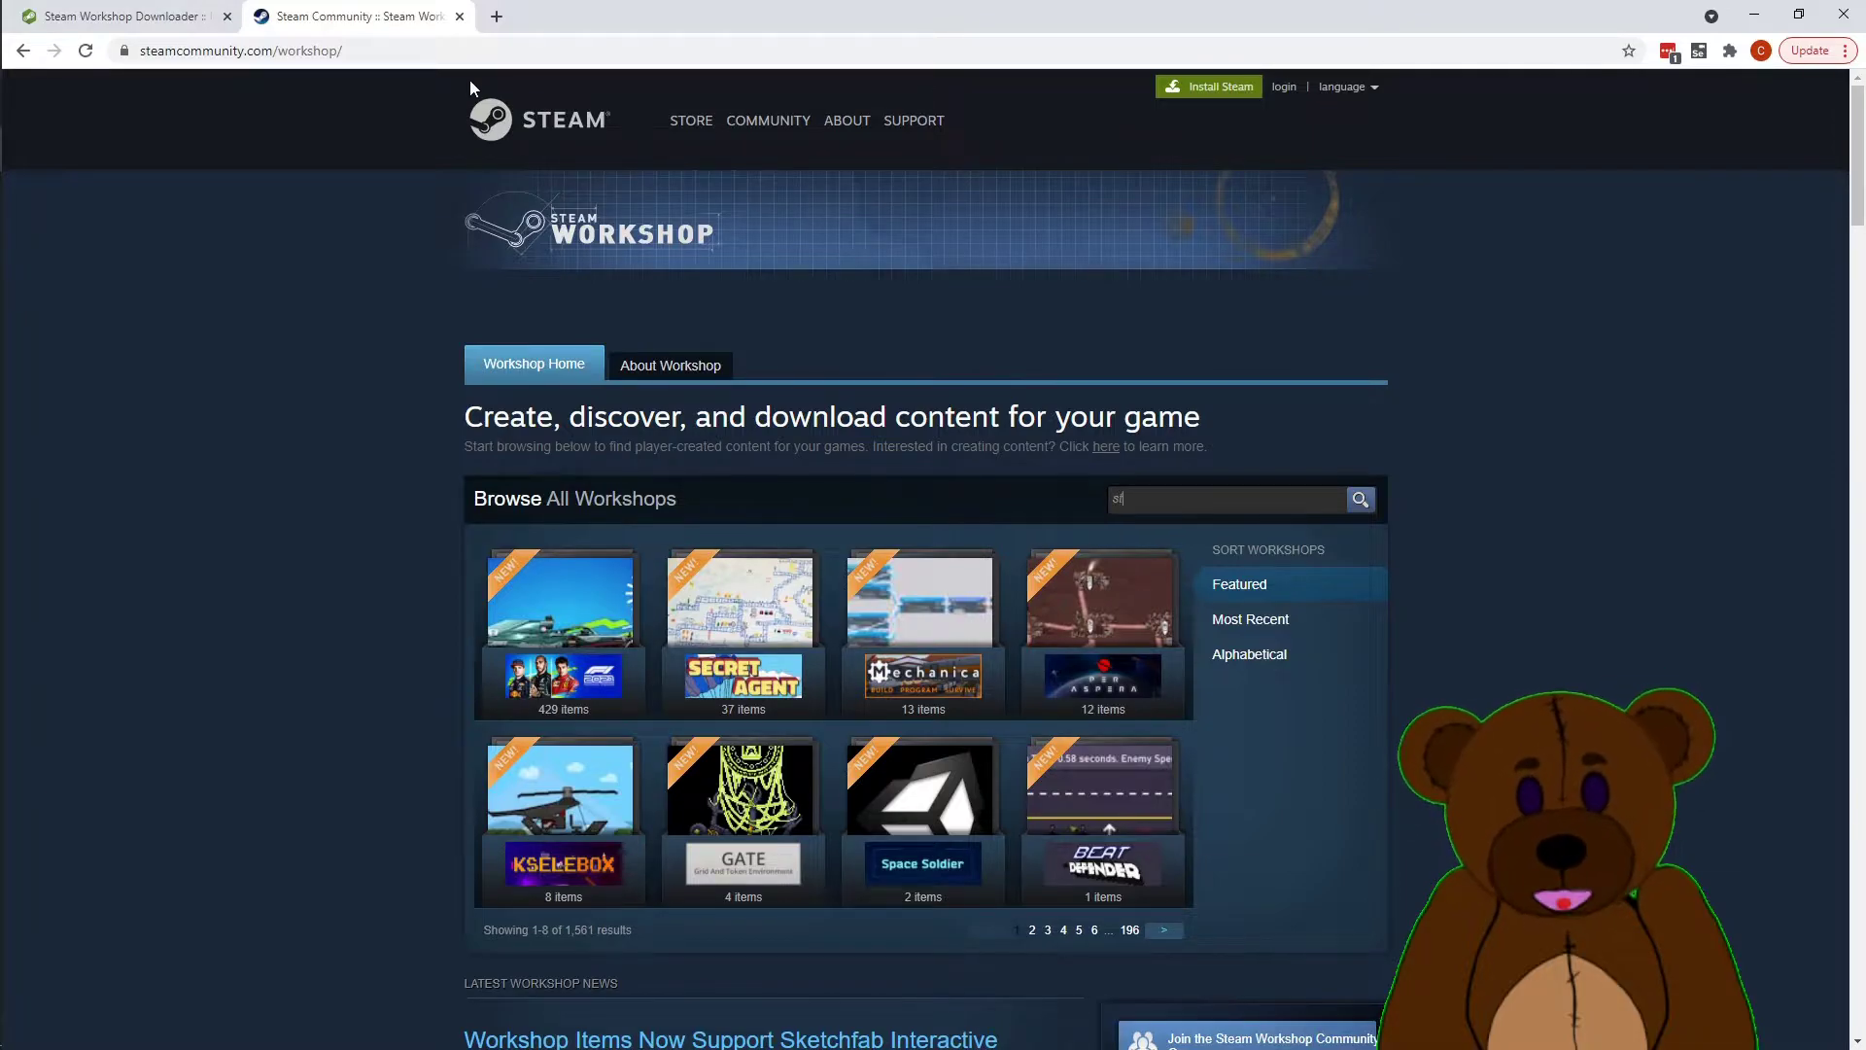
{"action": "type", "text": "starbou"}
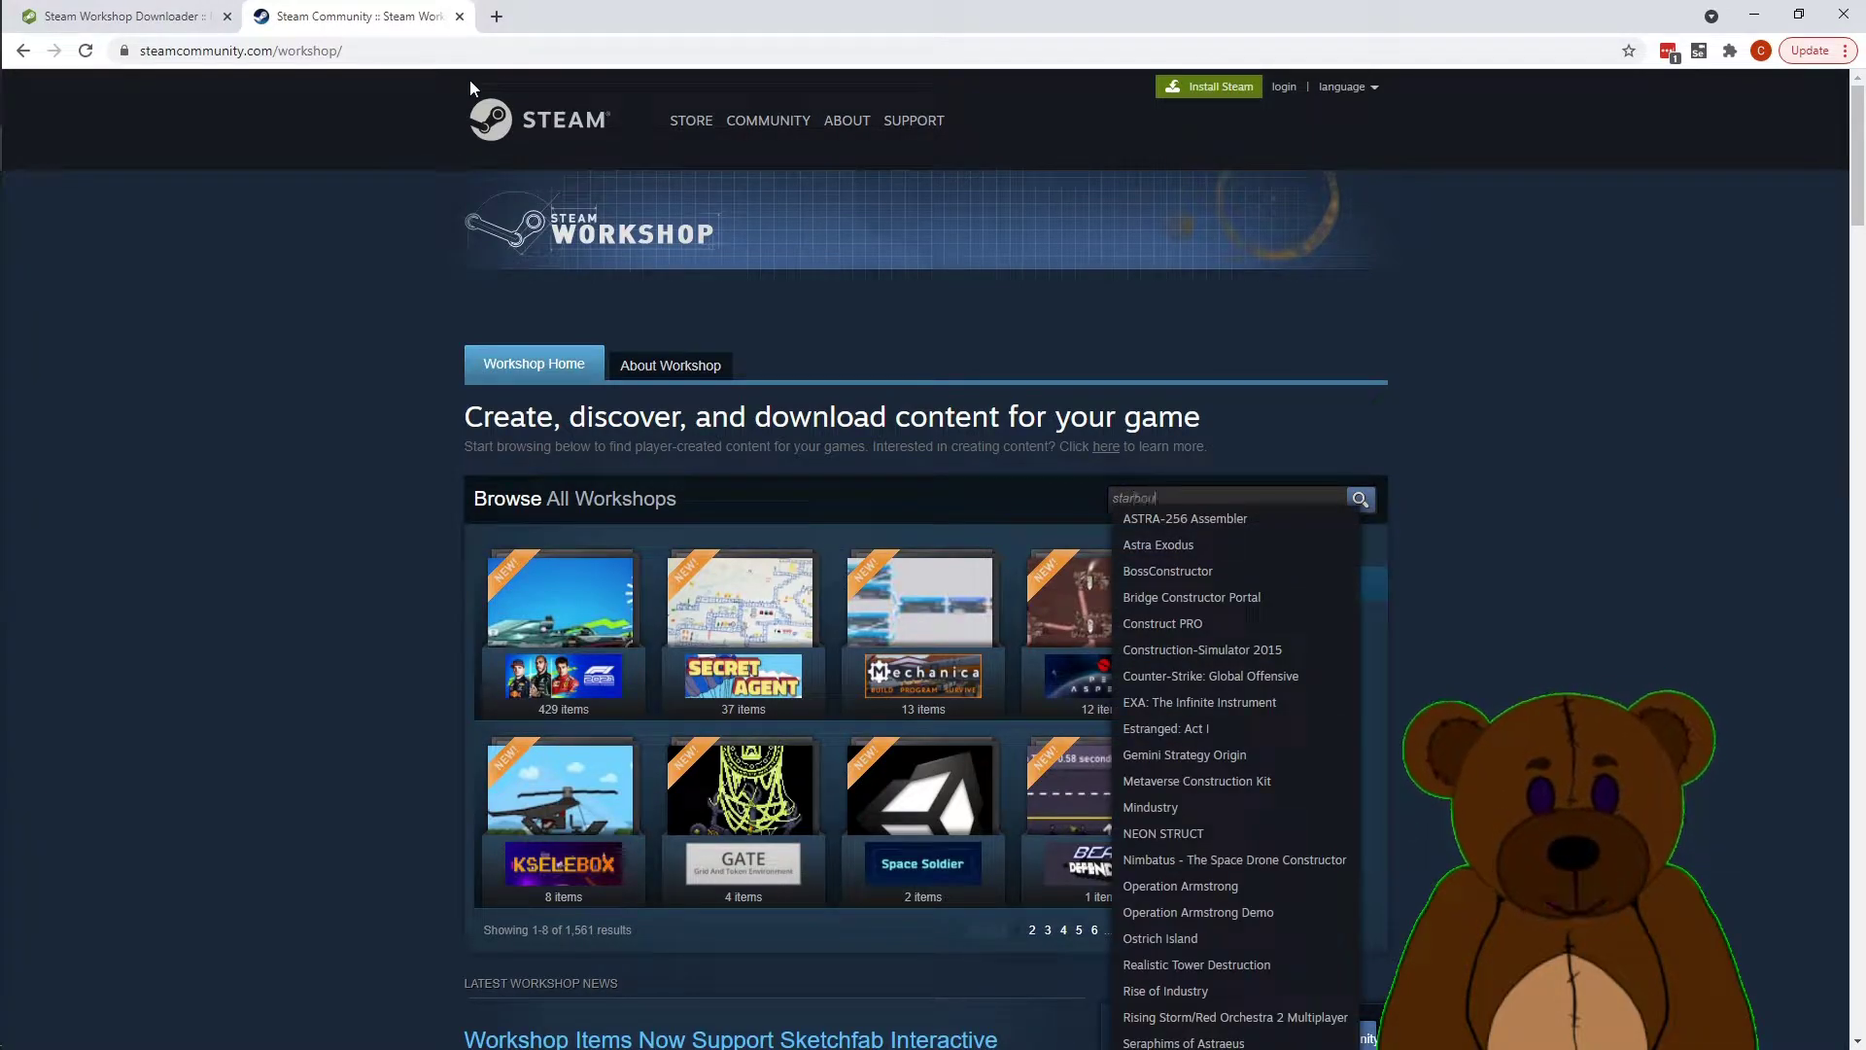
{"action": "type", "text": "n"}
{"action": "left_click", "coordinate": [1179, 523]}
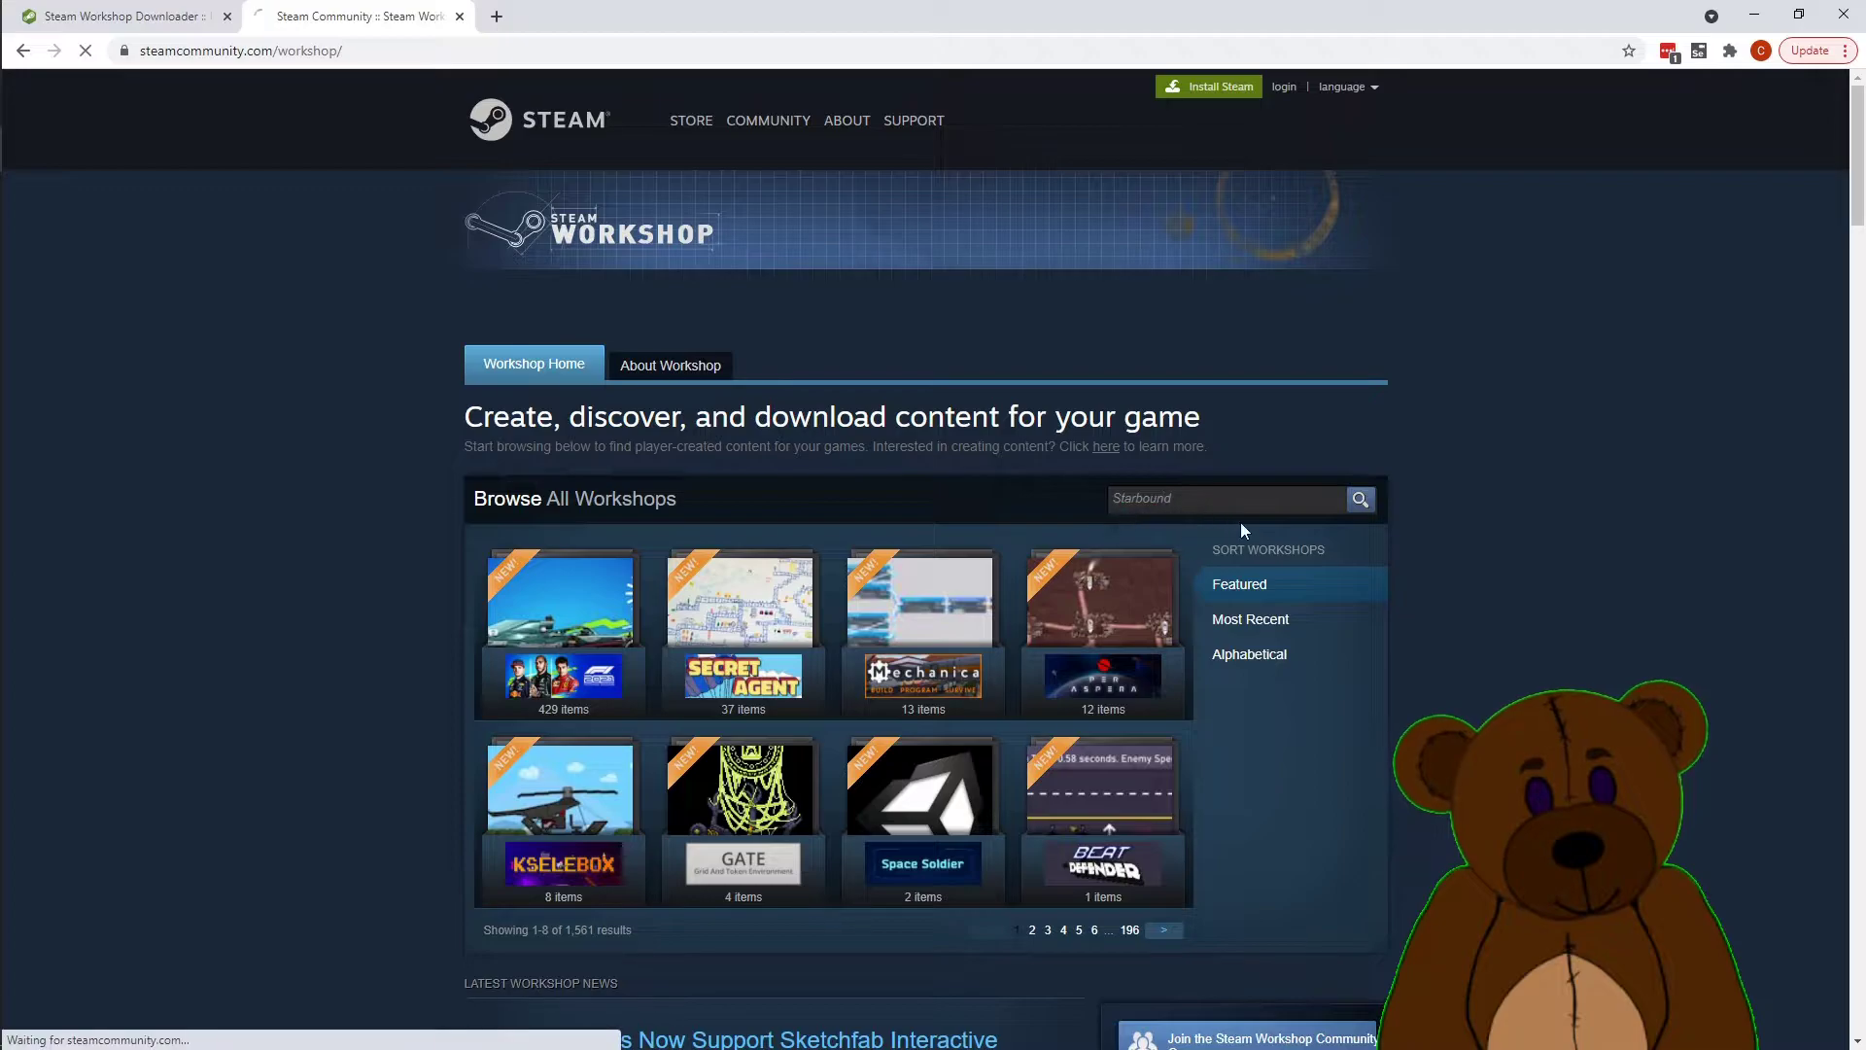
Step: Open the Instant Crafting mod from the full list of Starbound's most subscribed workshop items
{"action": "scroll", "coordinate": [816, 831], "scroll_direction": "down", "scroll_amount": 5}
{"action": "scroll", "coordinate": [817, 831], "scroll_direction": "down", "scroll_amount": 4}
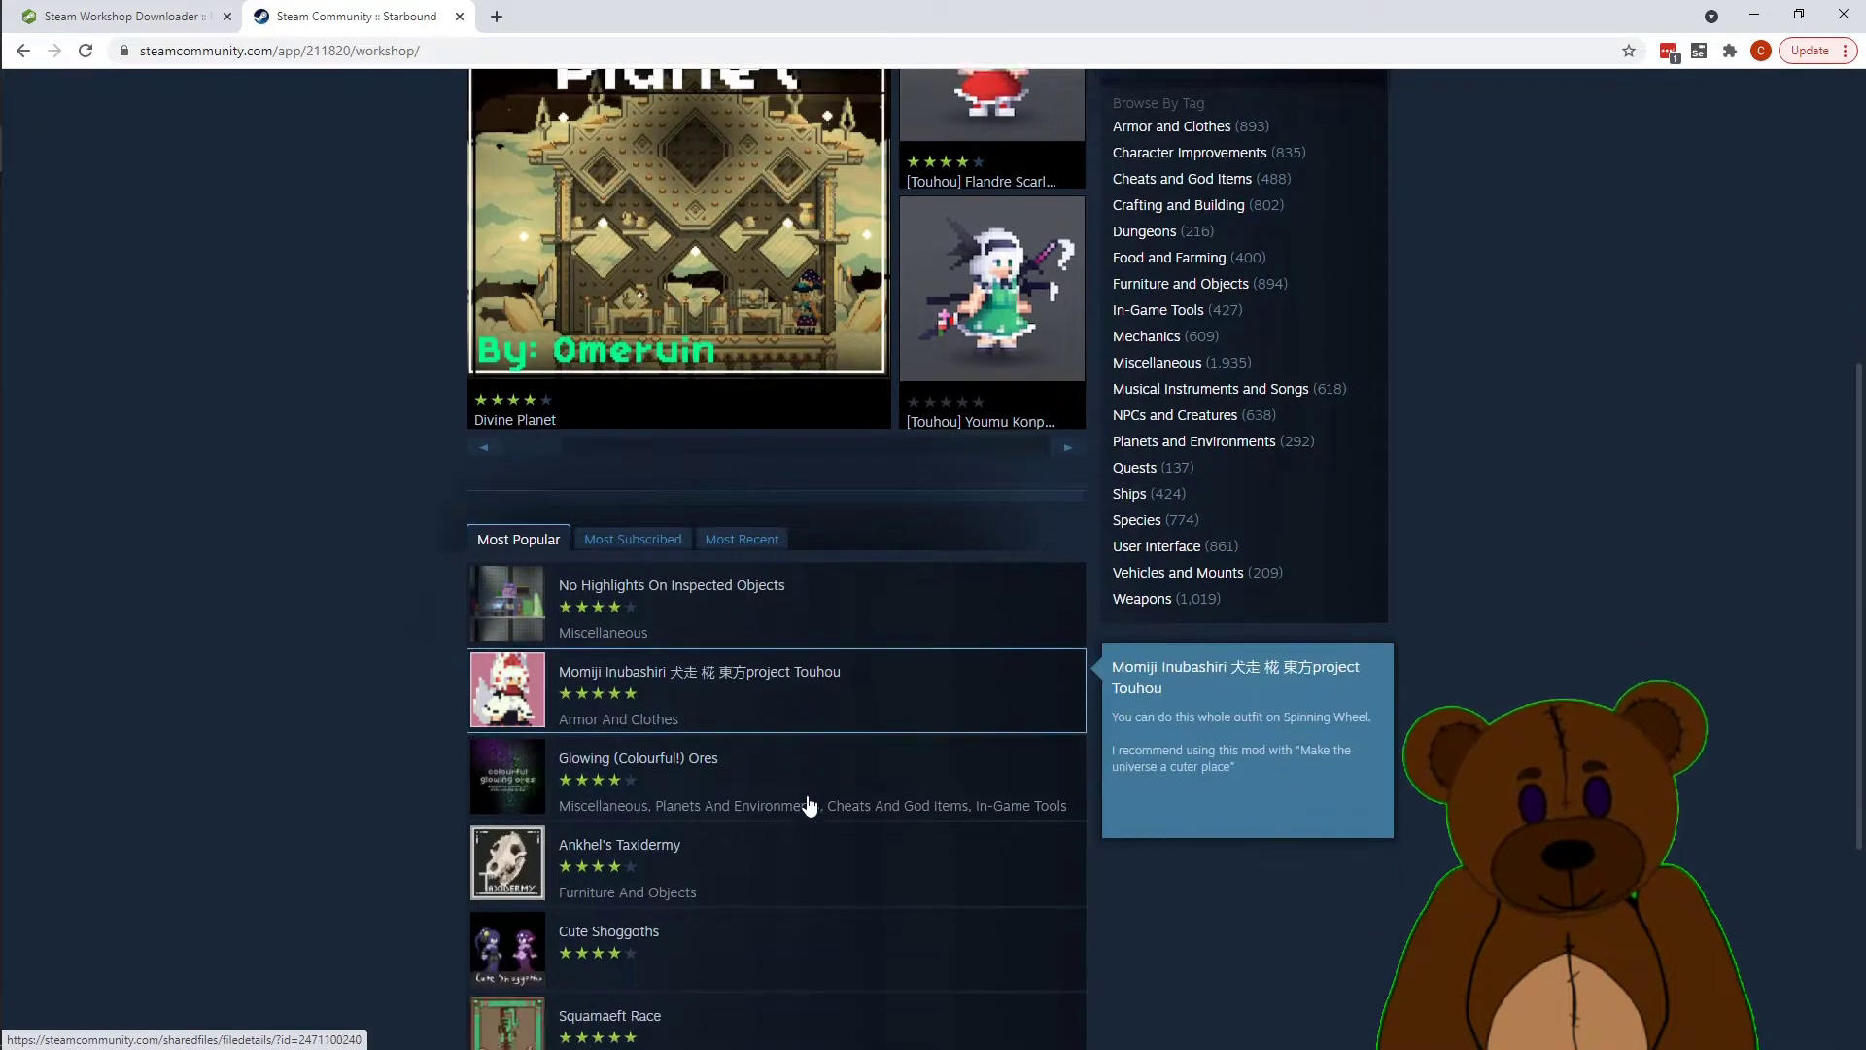
{"action": "left_click", "coordinate": [632, 239]}
{"action": "mouse_move", "coordinate": [696, 298]}
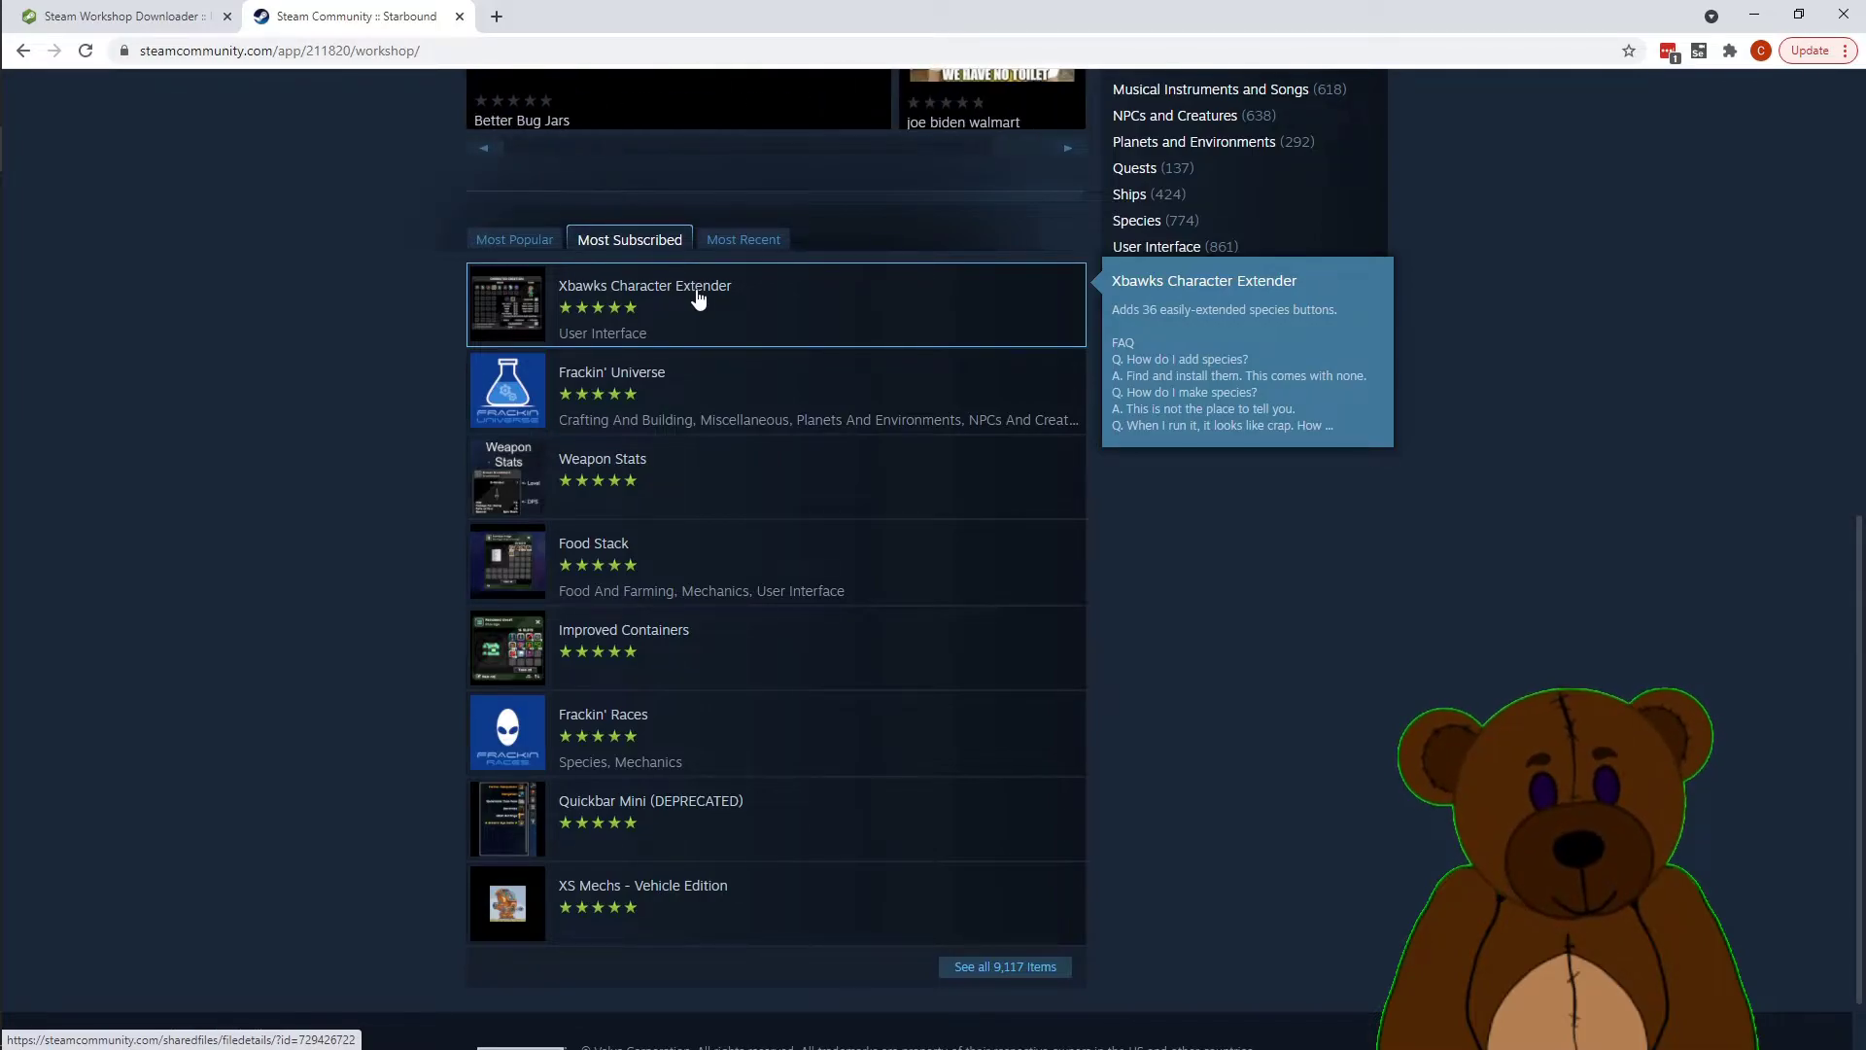
{"action": "mouse_move", "coordinate": [716, 479]}
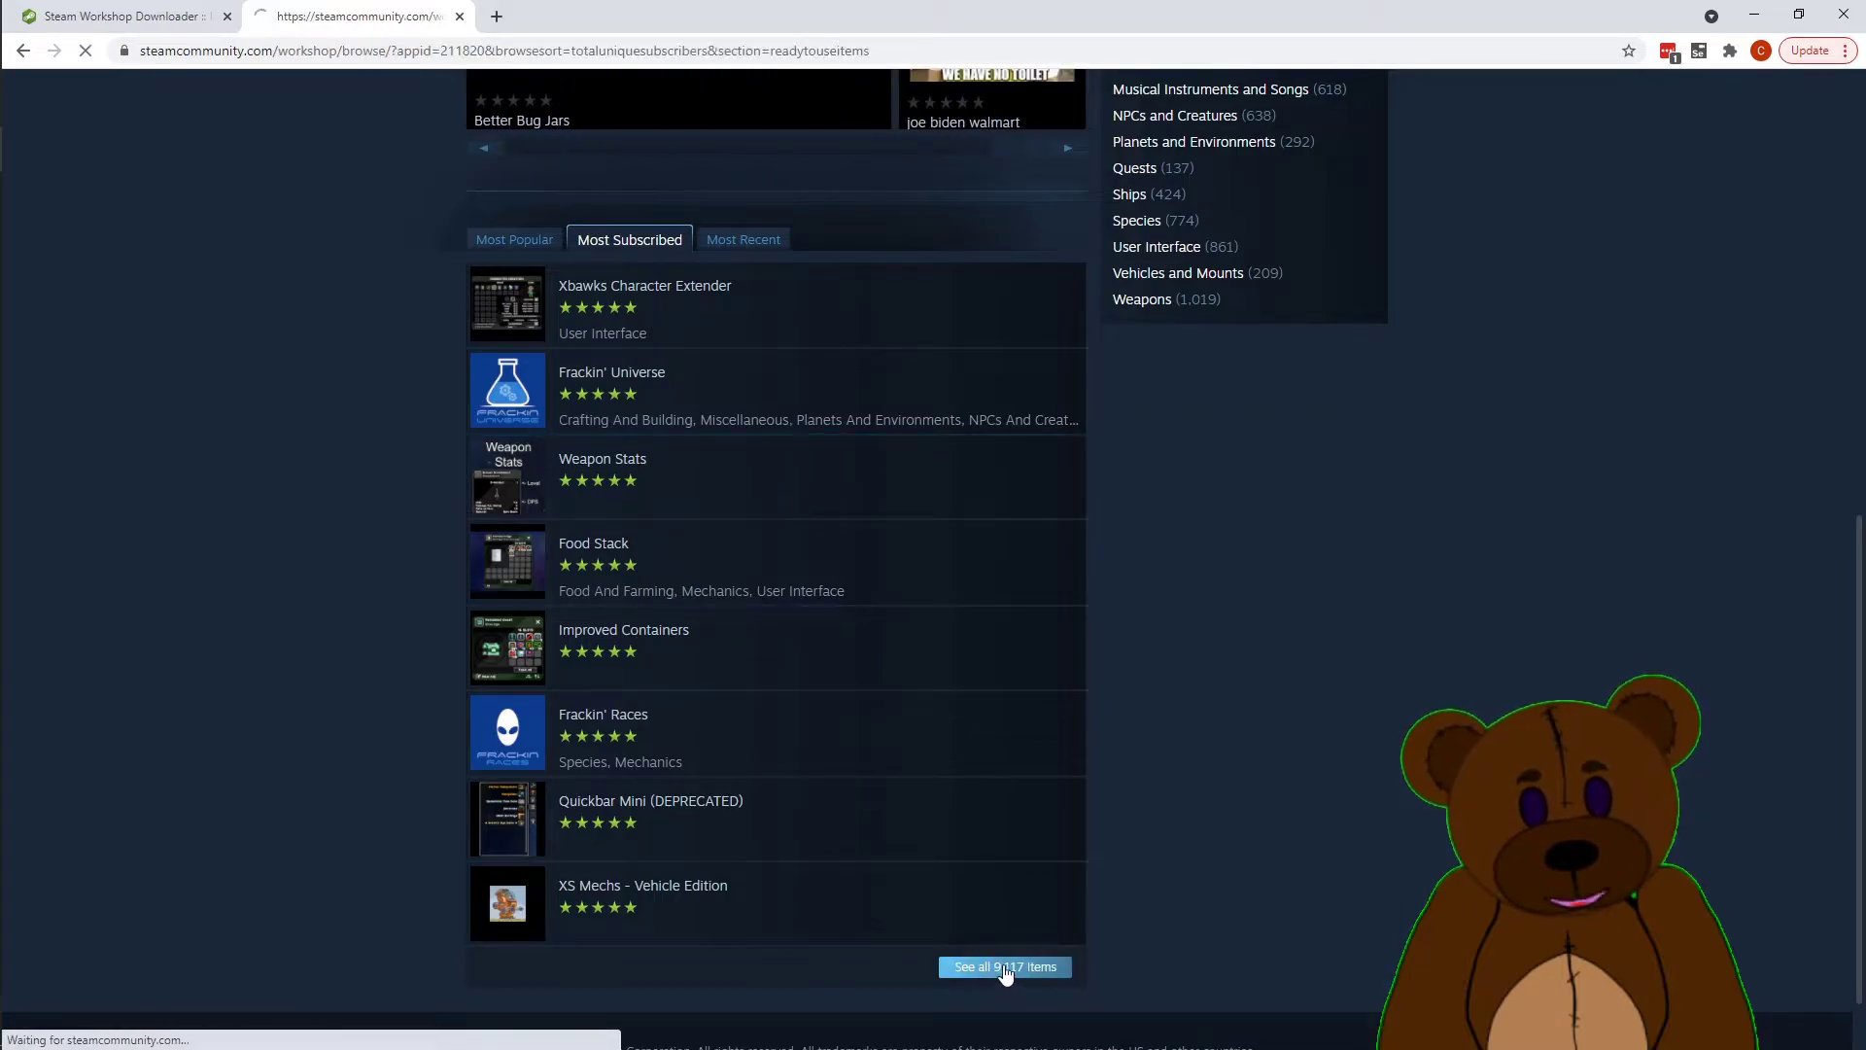
{"action": "scroll", "coordinate": [826, 799], "scroll_direction": "down", "scroll_amount": 7}
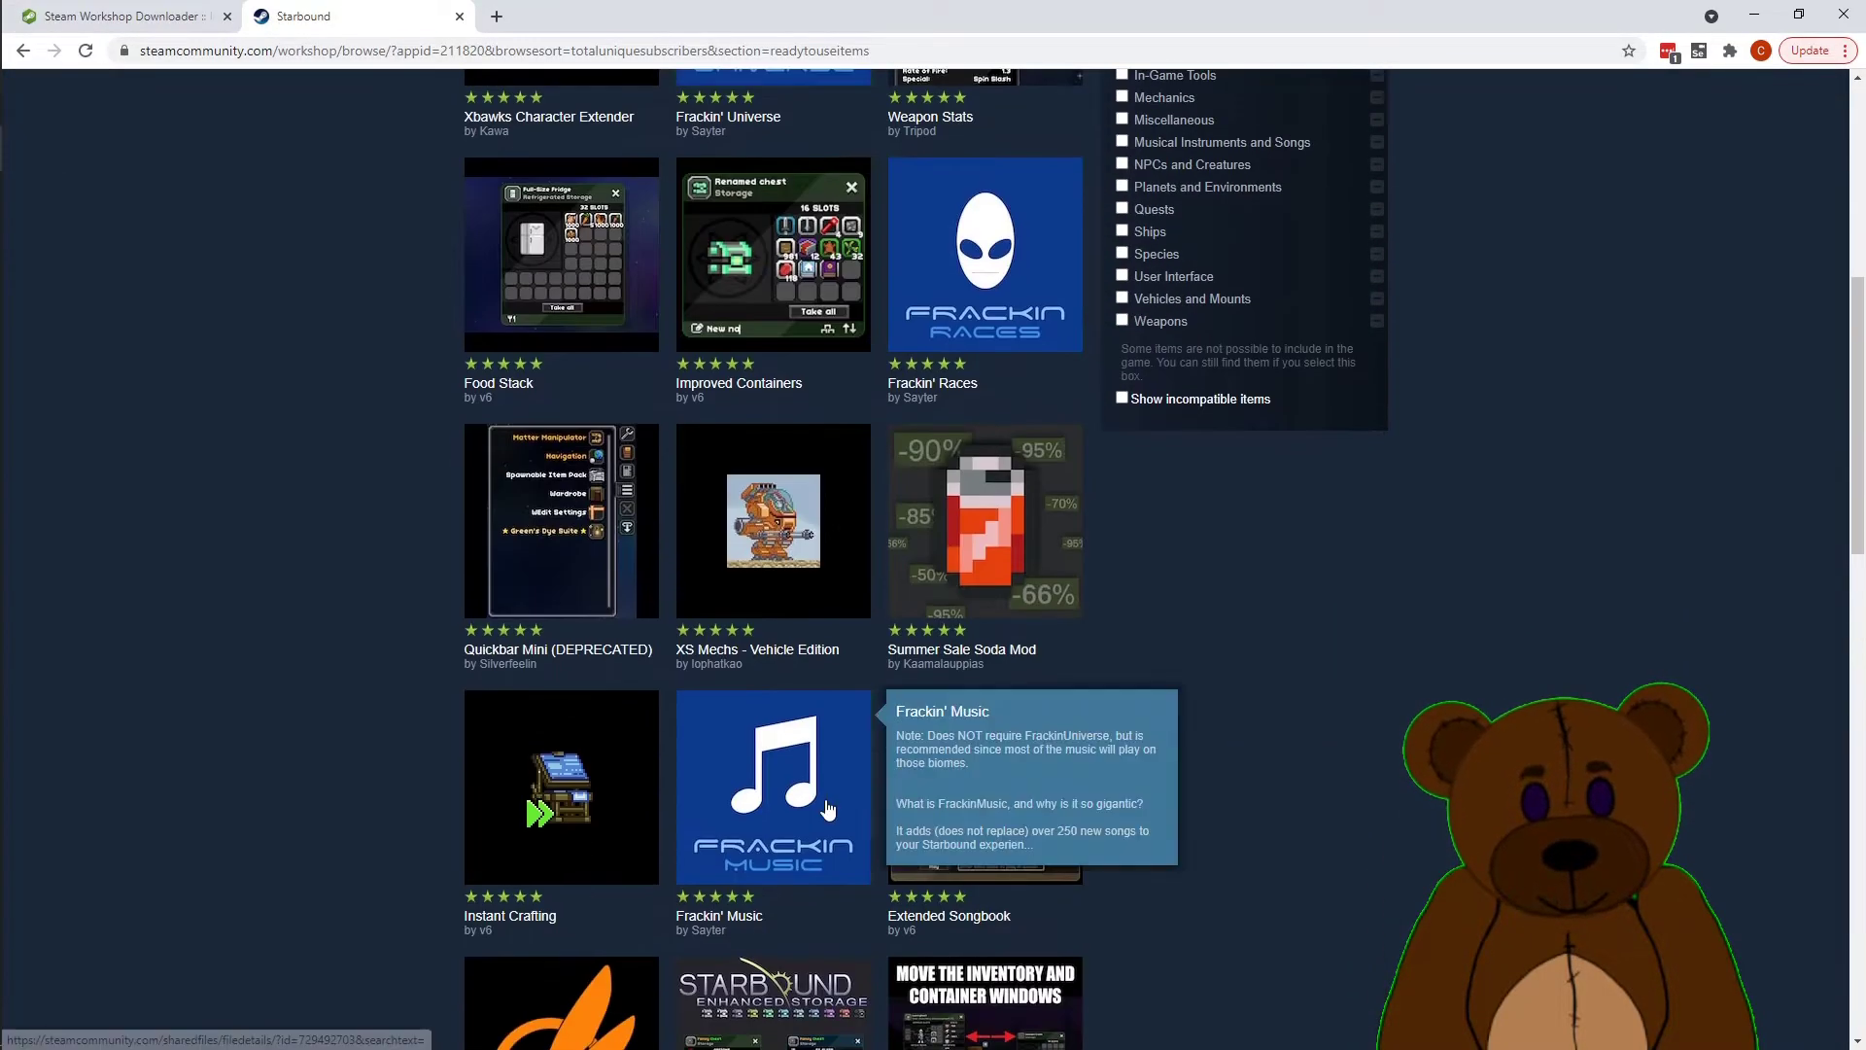
{"action": "scroll", "coordinate": [825, 809], "scroll_direction": "down", "scroll_amount": 1}
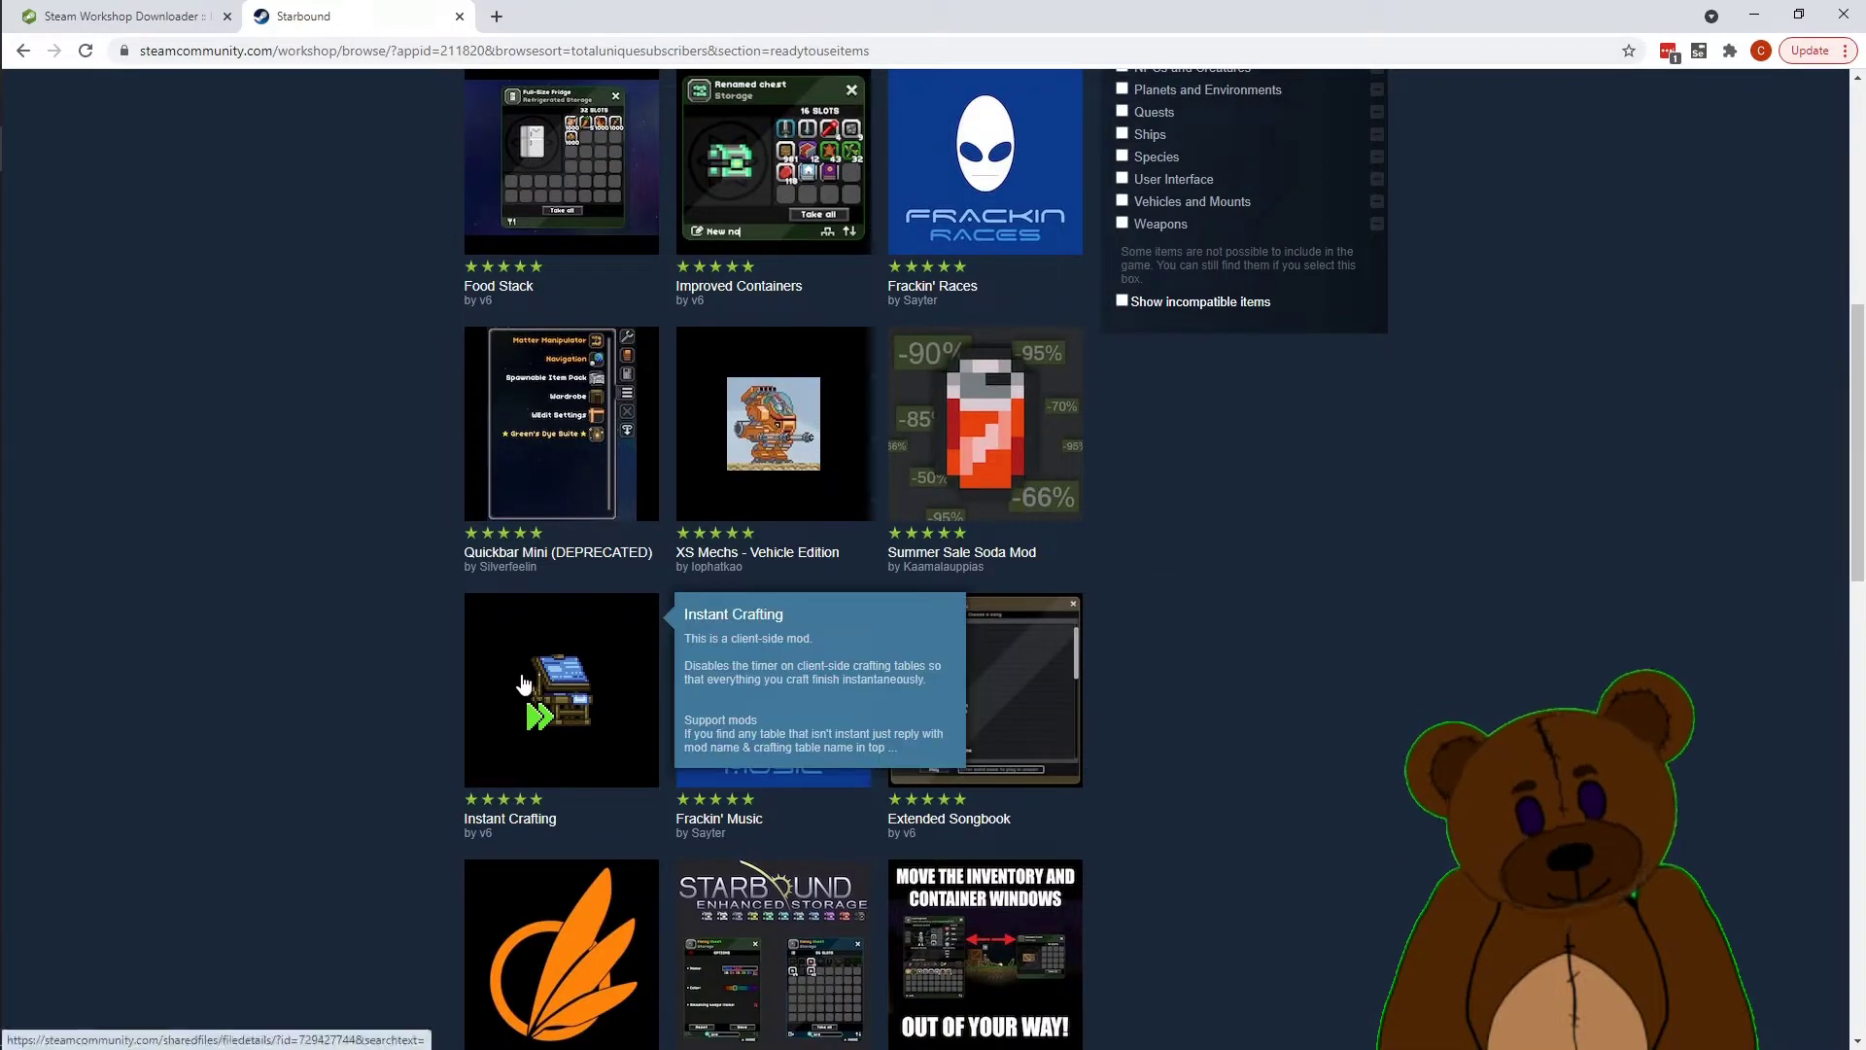
{"action": "left_click", "coordinate": [525, 684]}
{"action": "scroll", "coordinate": [1367, 622], "scroll_direction": "down", "scroll_amount": 3}
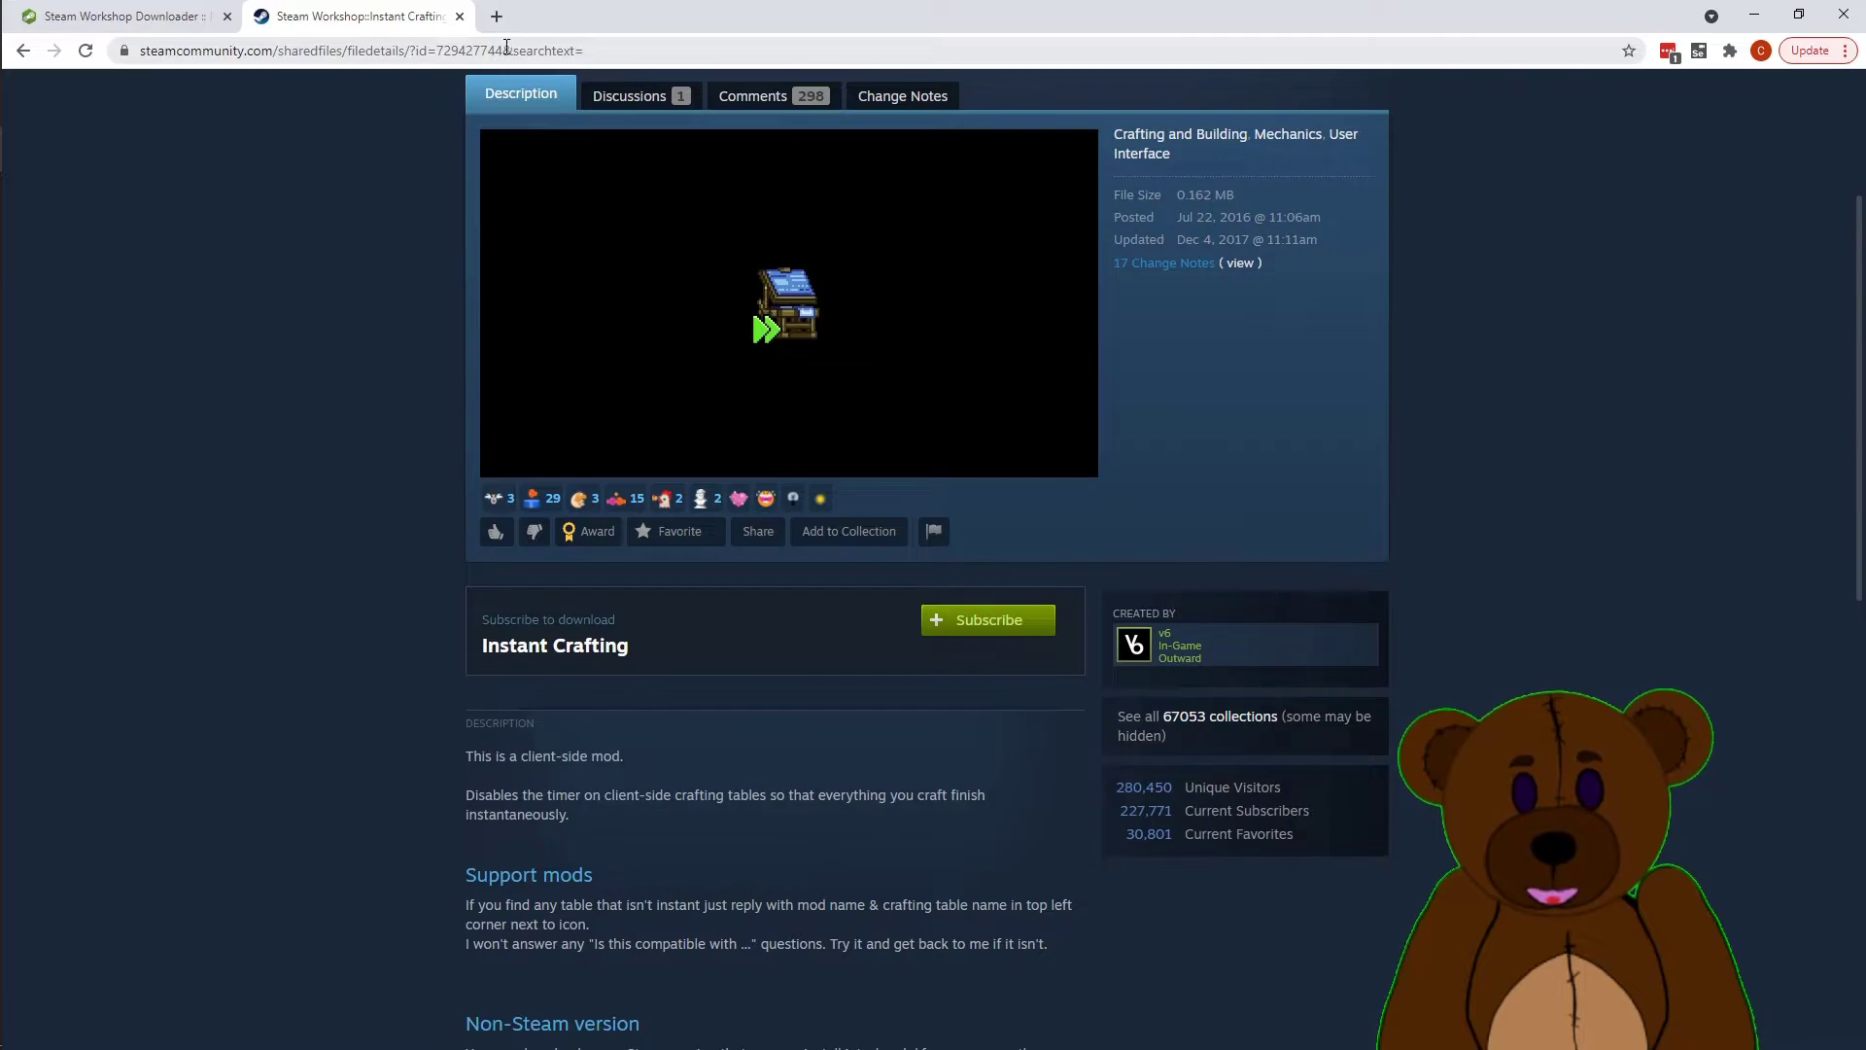
Step: Copy the Instant Crafting page URL, enter it in Steam Workshop Downloader and download the mod
{"action": "left_click", "coordinate": [506, 49]}
{"action": "key", "text": "ctrl+c"}
{"action": "left_click", "coordinate": [150, 8]}
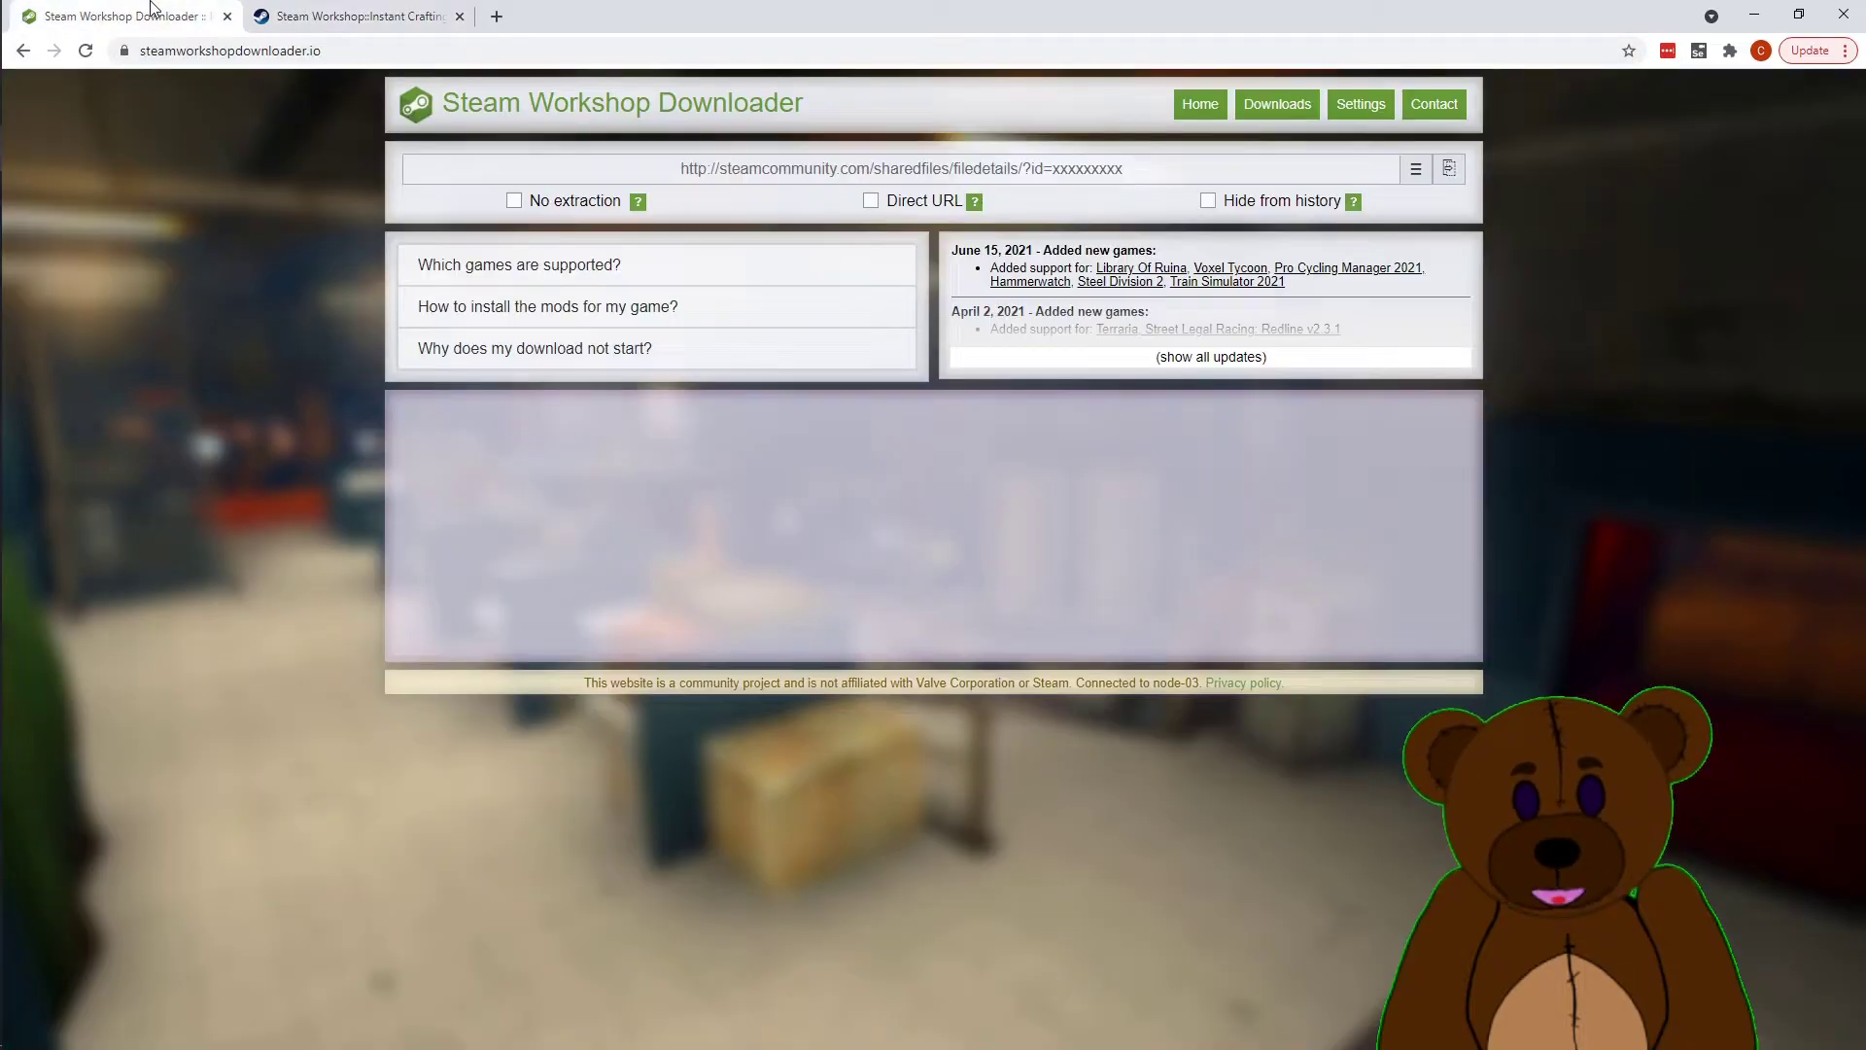
{"action": "left_click", "coordinate": [680, 167]}
{"action": "key", "text": "ctrl+v"}
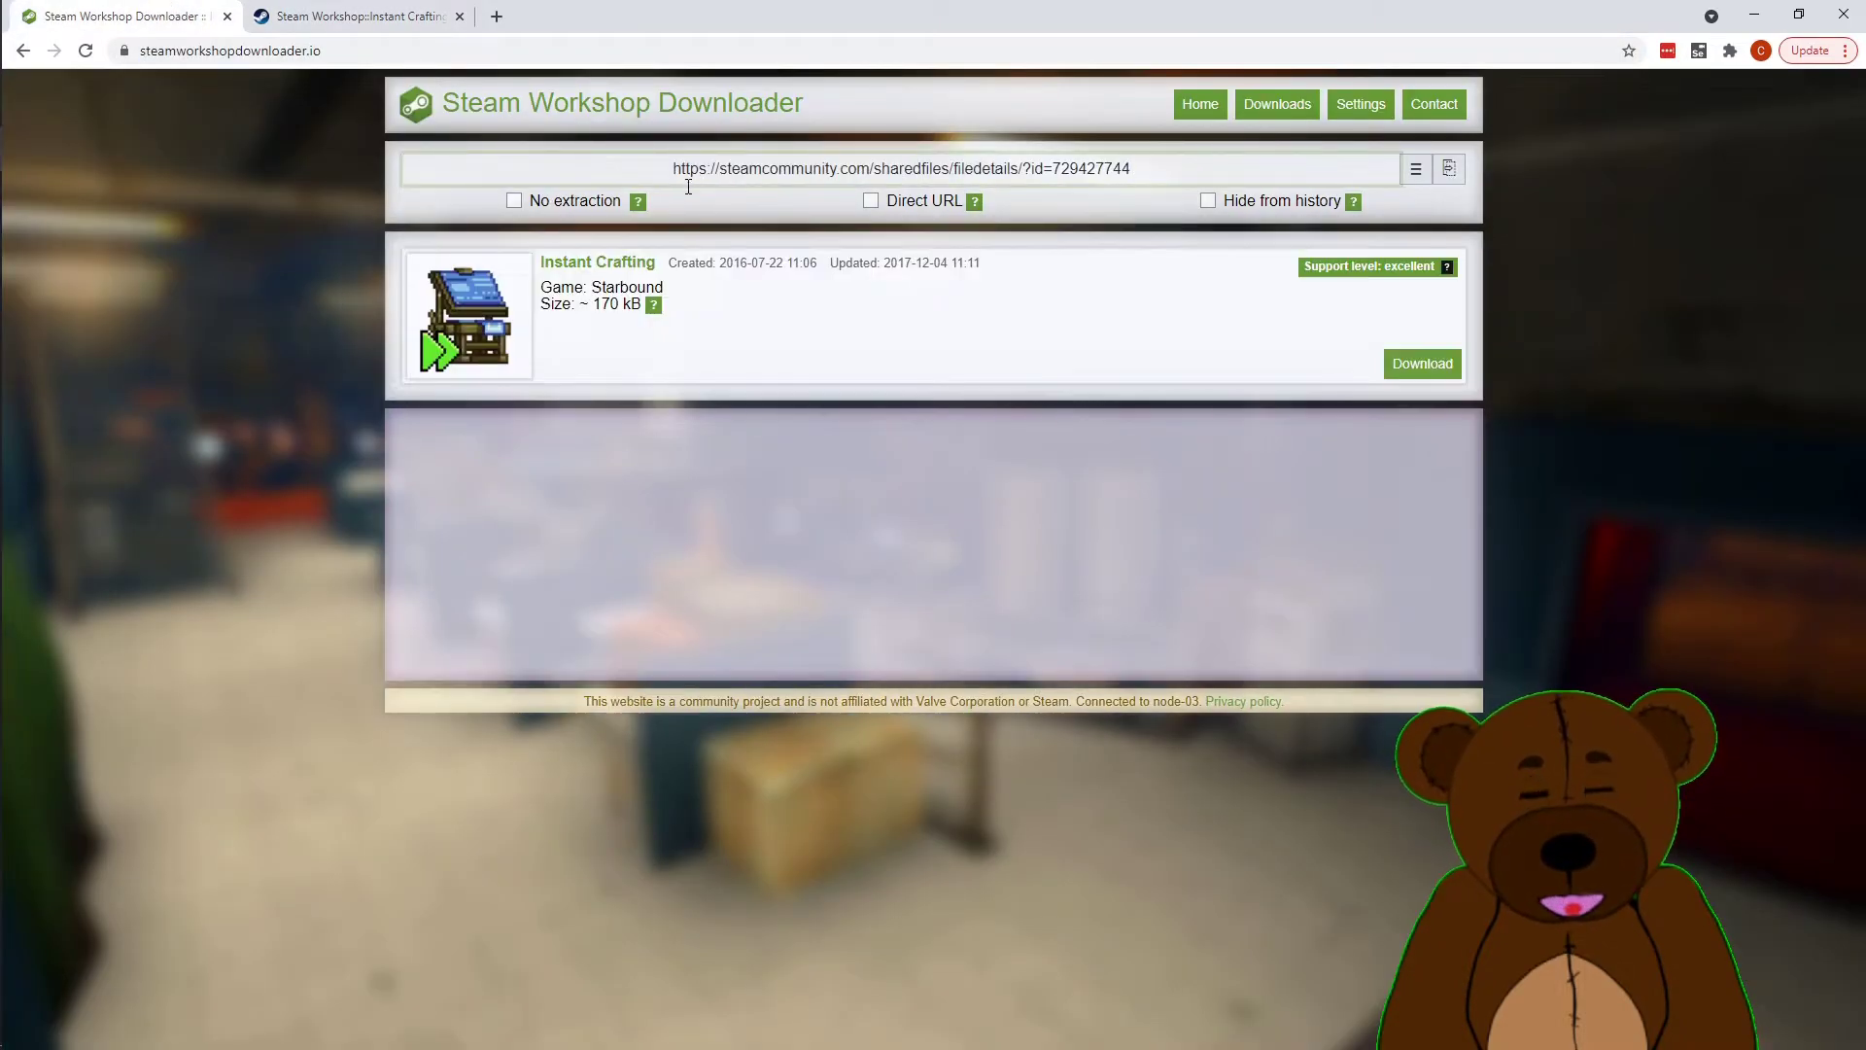
{"action": "left_click", "coordinate": [1417, 368]}
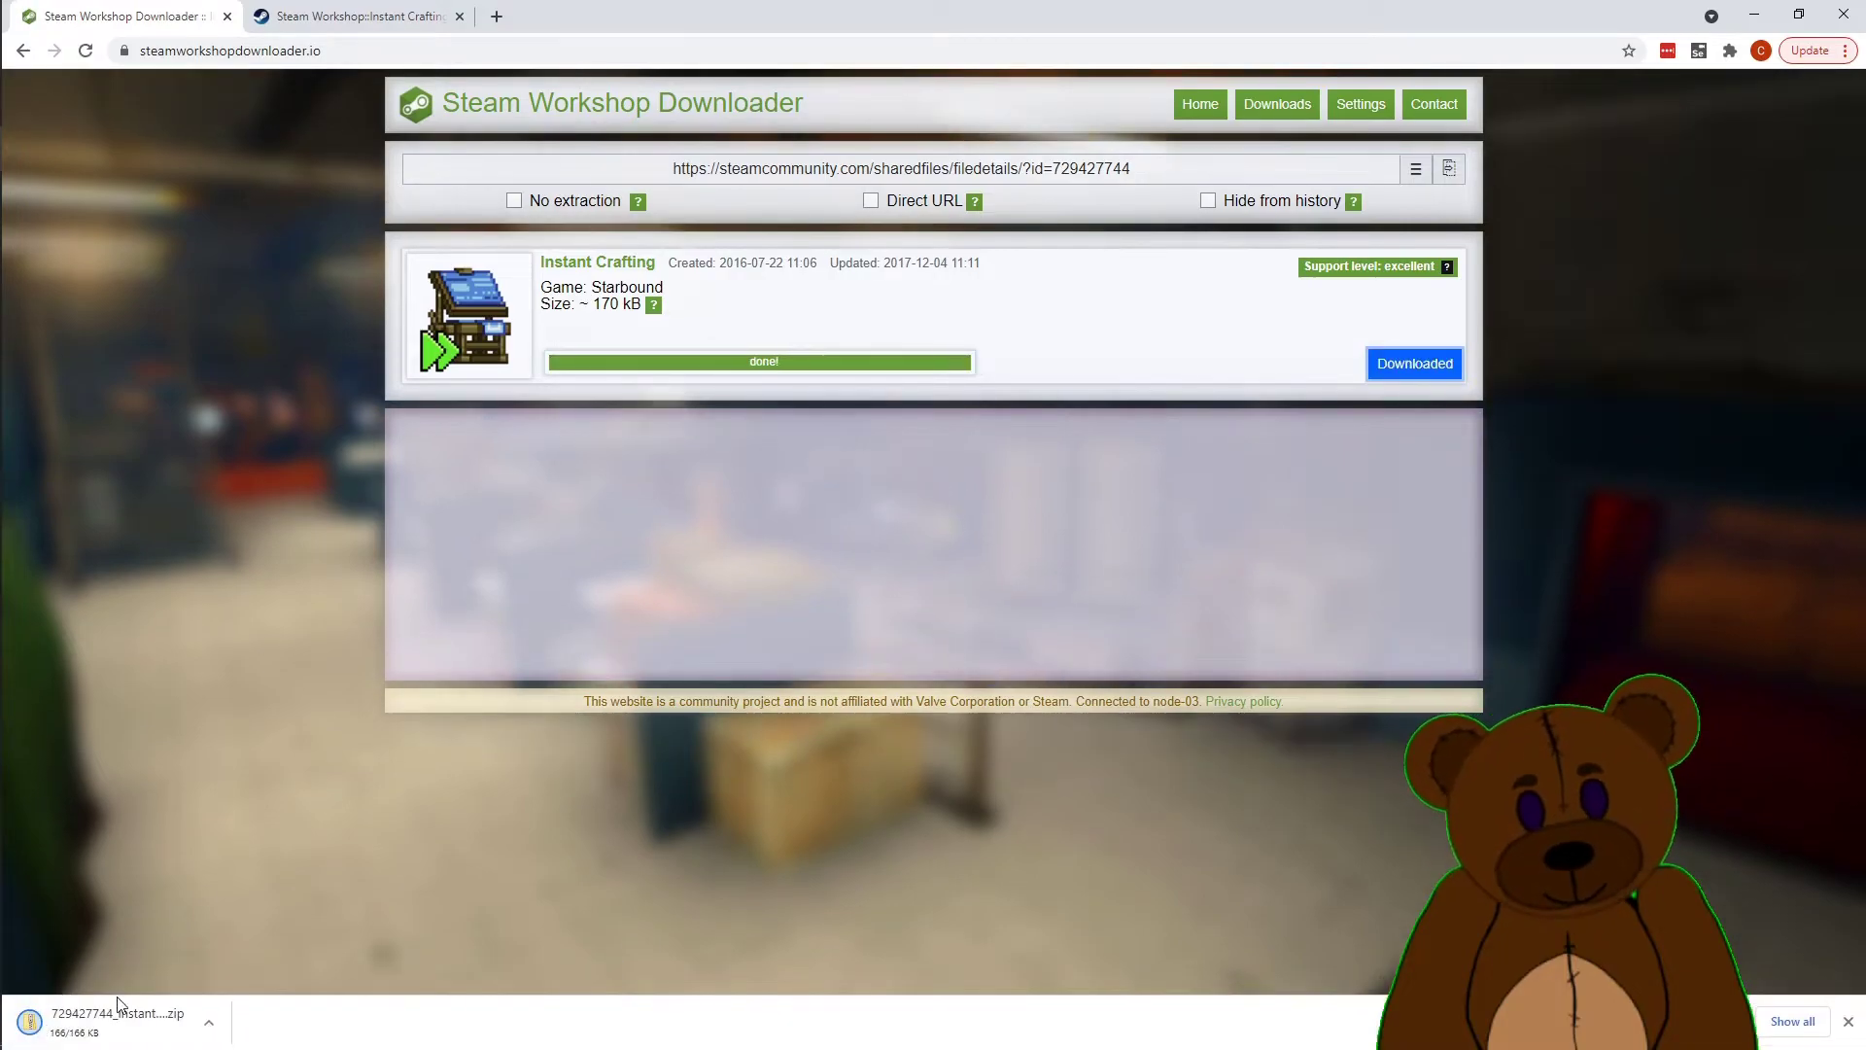
Step: Open the downloaded 729427744_instant_crafting.zip and copy its contents.pak file
{"action": "right_click", "coordinate": [119, 1043]}
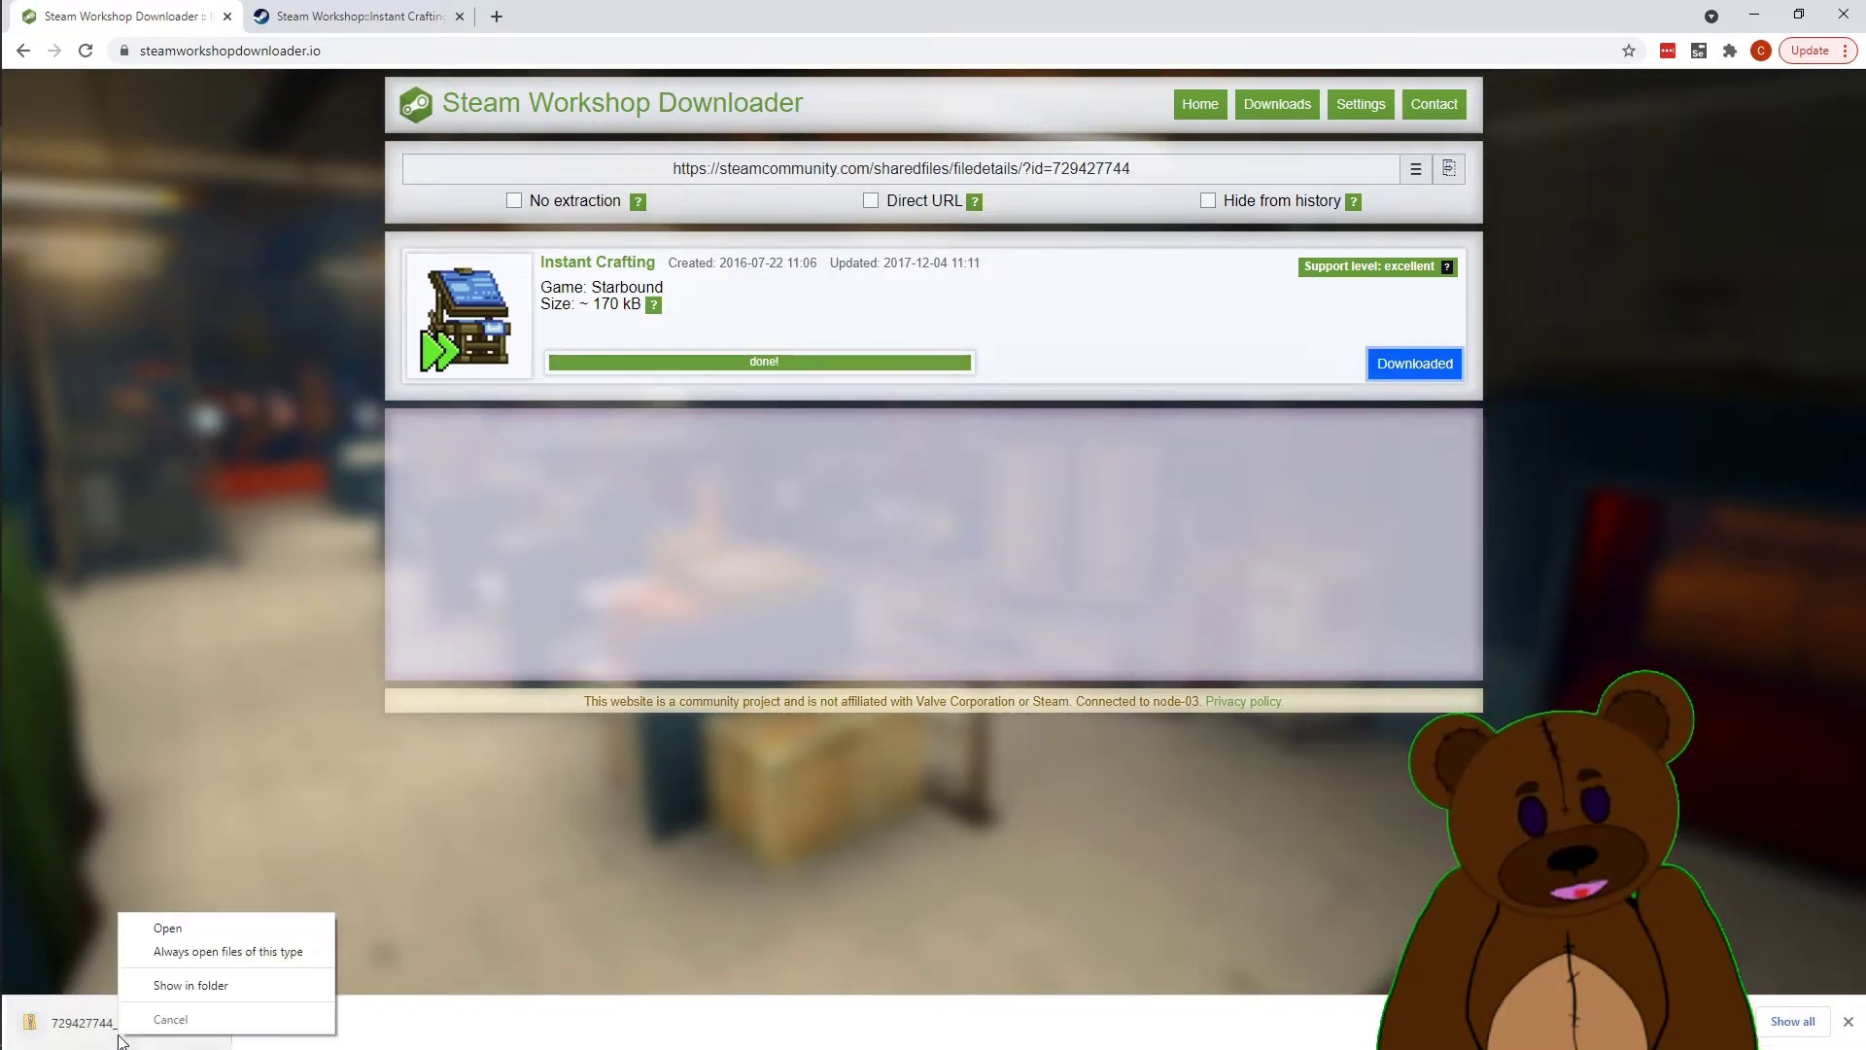
{"action": "left_click", "coordinate": [212, 928]}
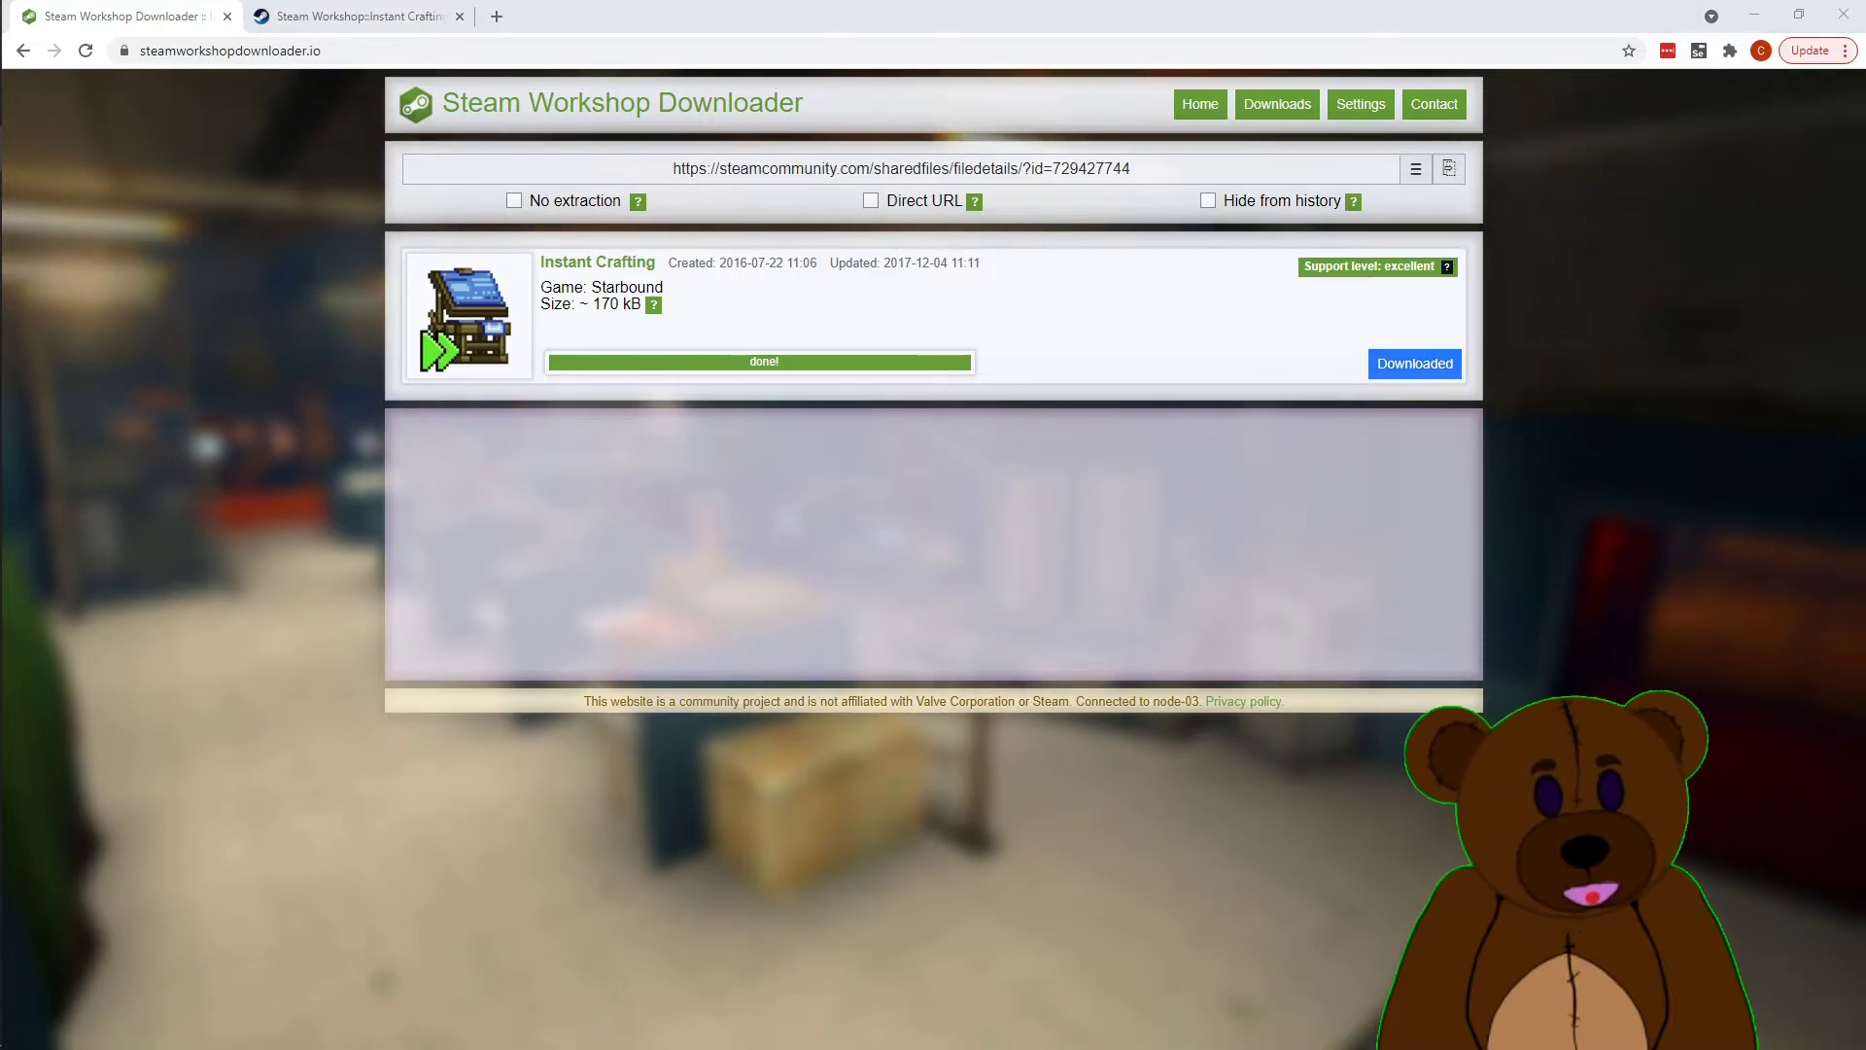
{"action": "right_click", "coordinate": [821, 391]}
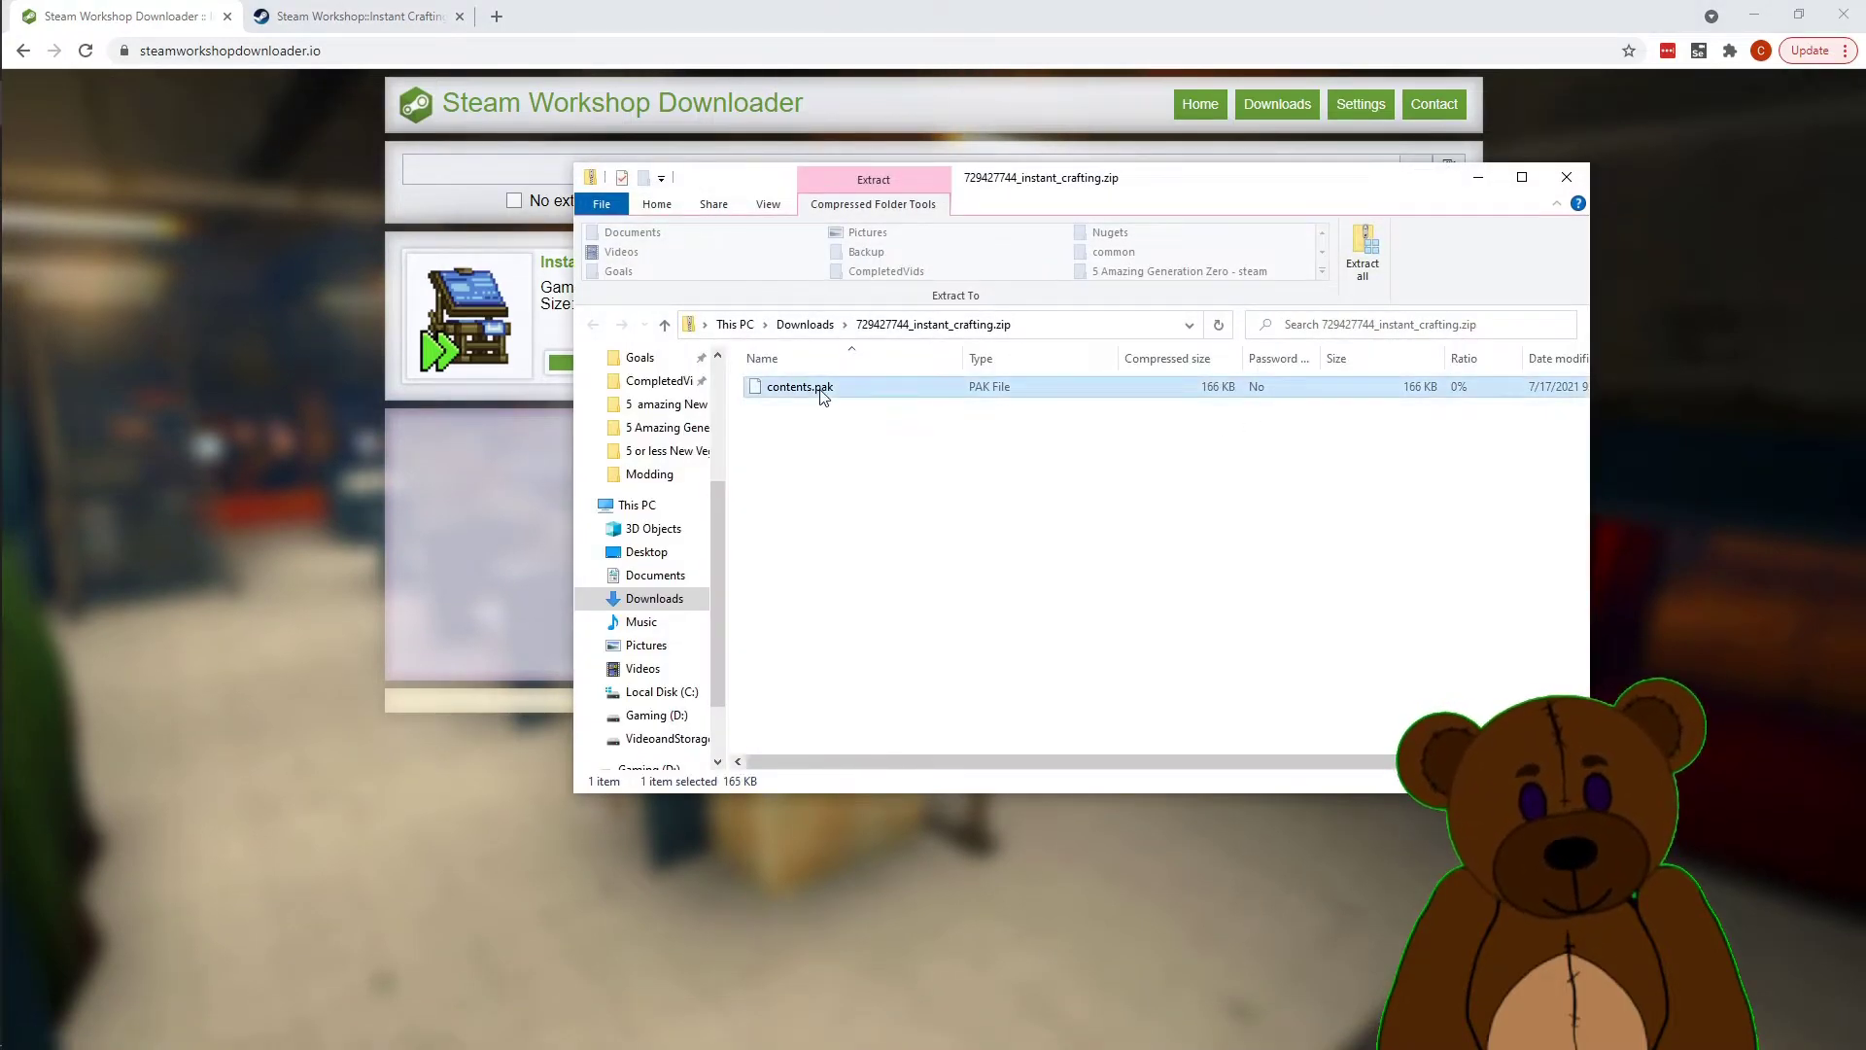
{"action": "left_click", "coordinate": [867, 454]}
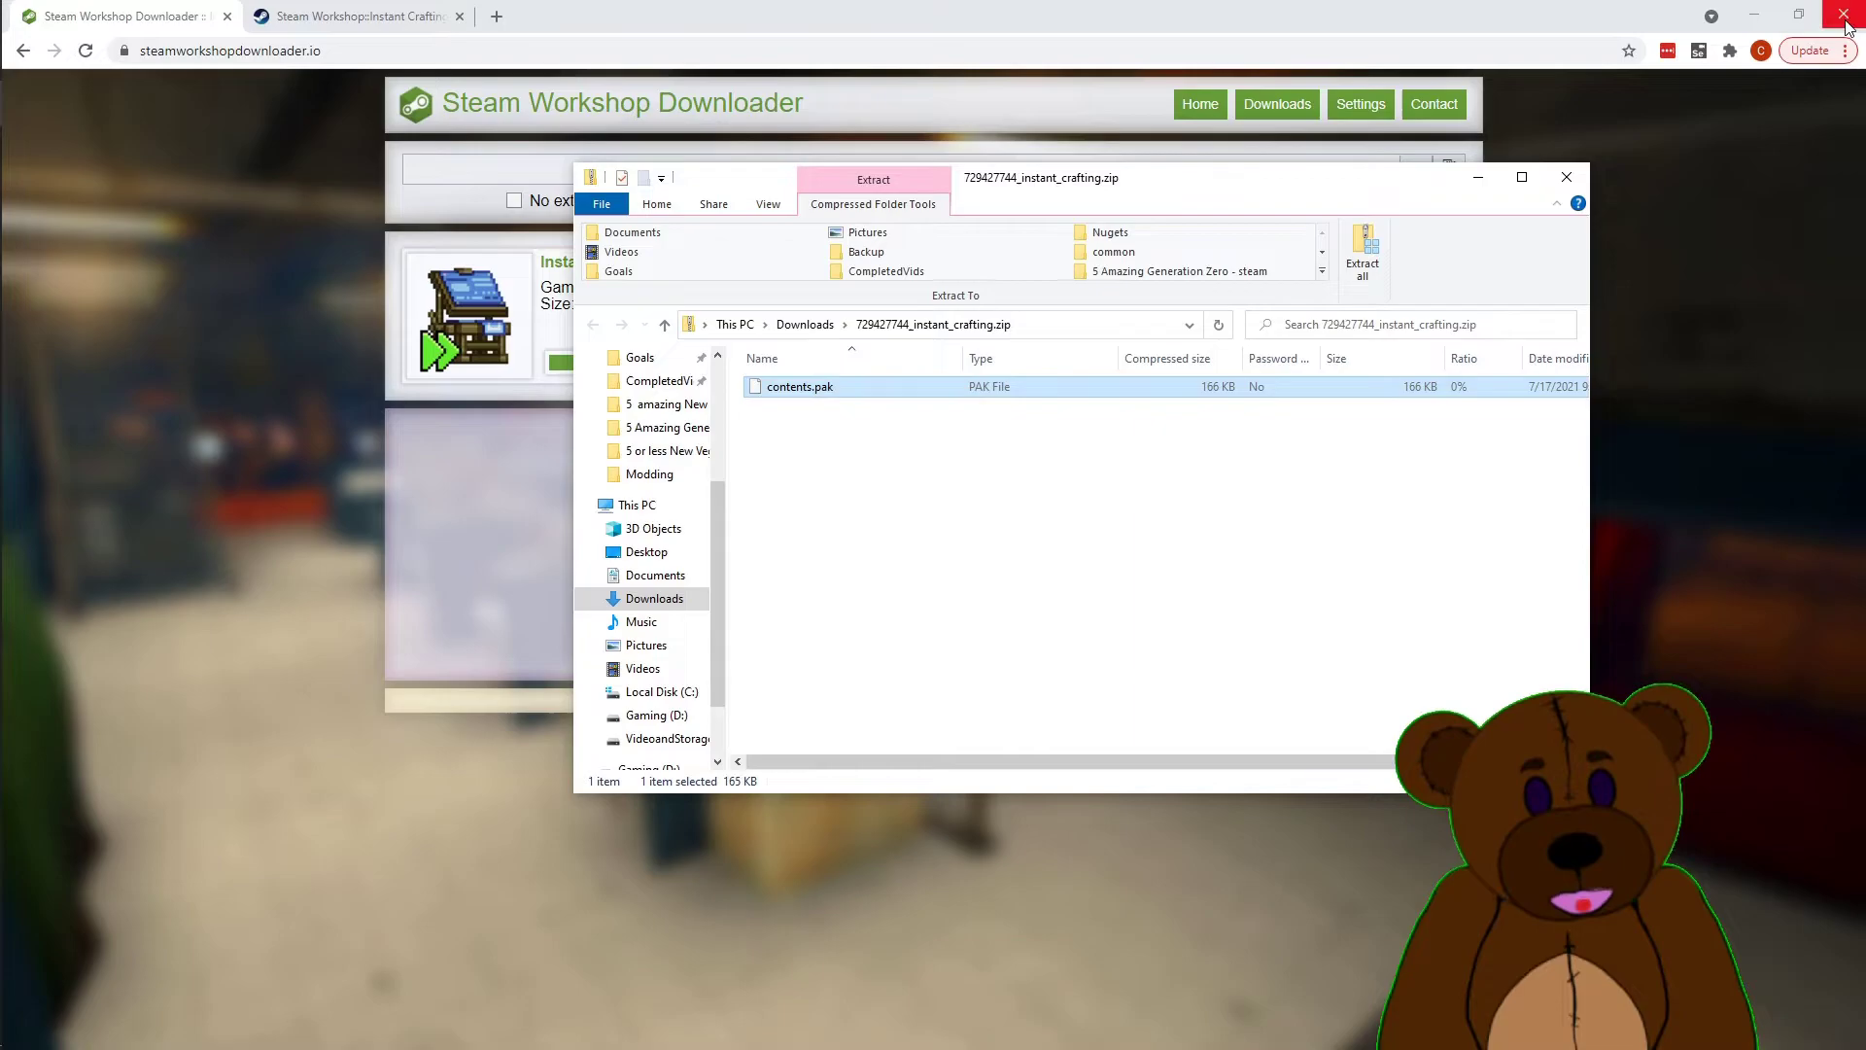
Step: Close the Chrome and Steam windows and bring the Starbound page in the Xbox app to the front
{"action": "left_click", "coordinate": [1844, 21]}
{"action": "left_click", "coordinate": [1845, 21]}
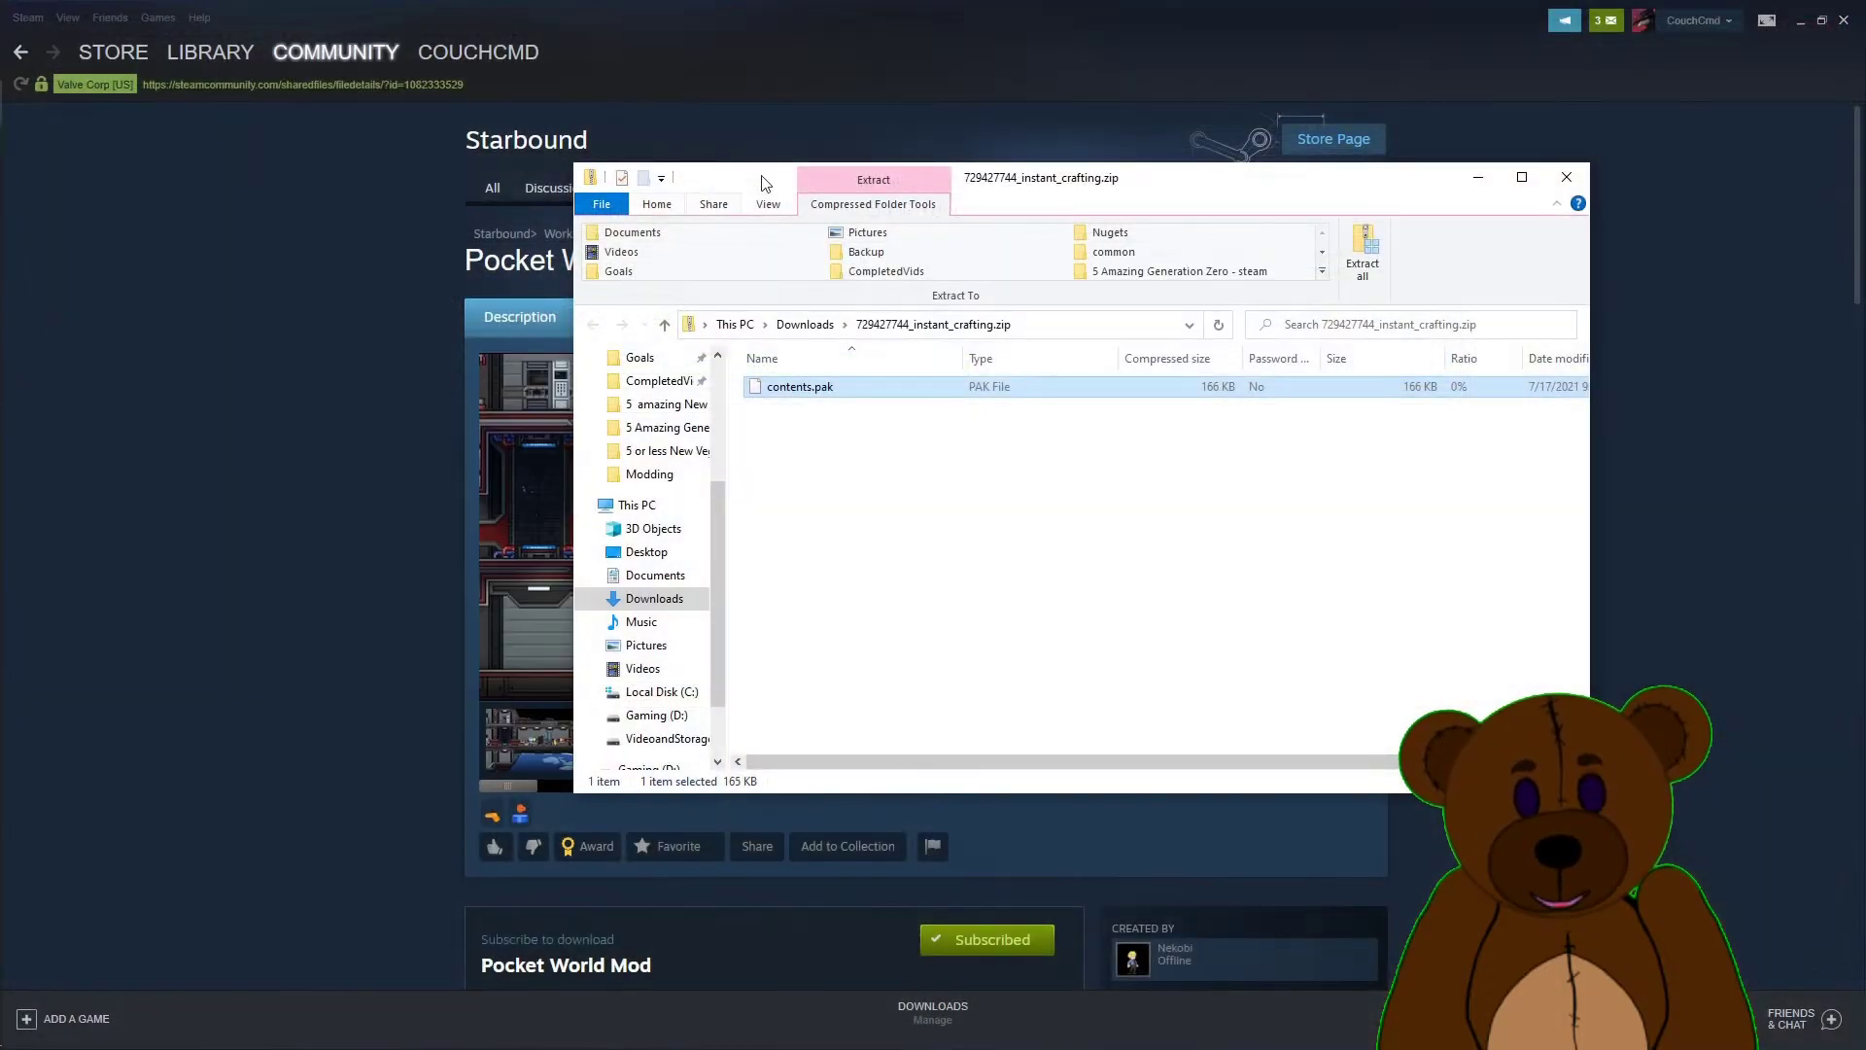
{"action": "left_click", "coordinate": [1856, 12]}
{"action": "left_click", "coordinate": [1843, 19]}
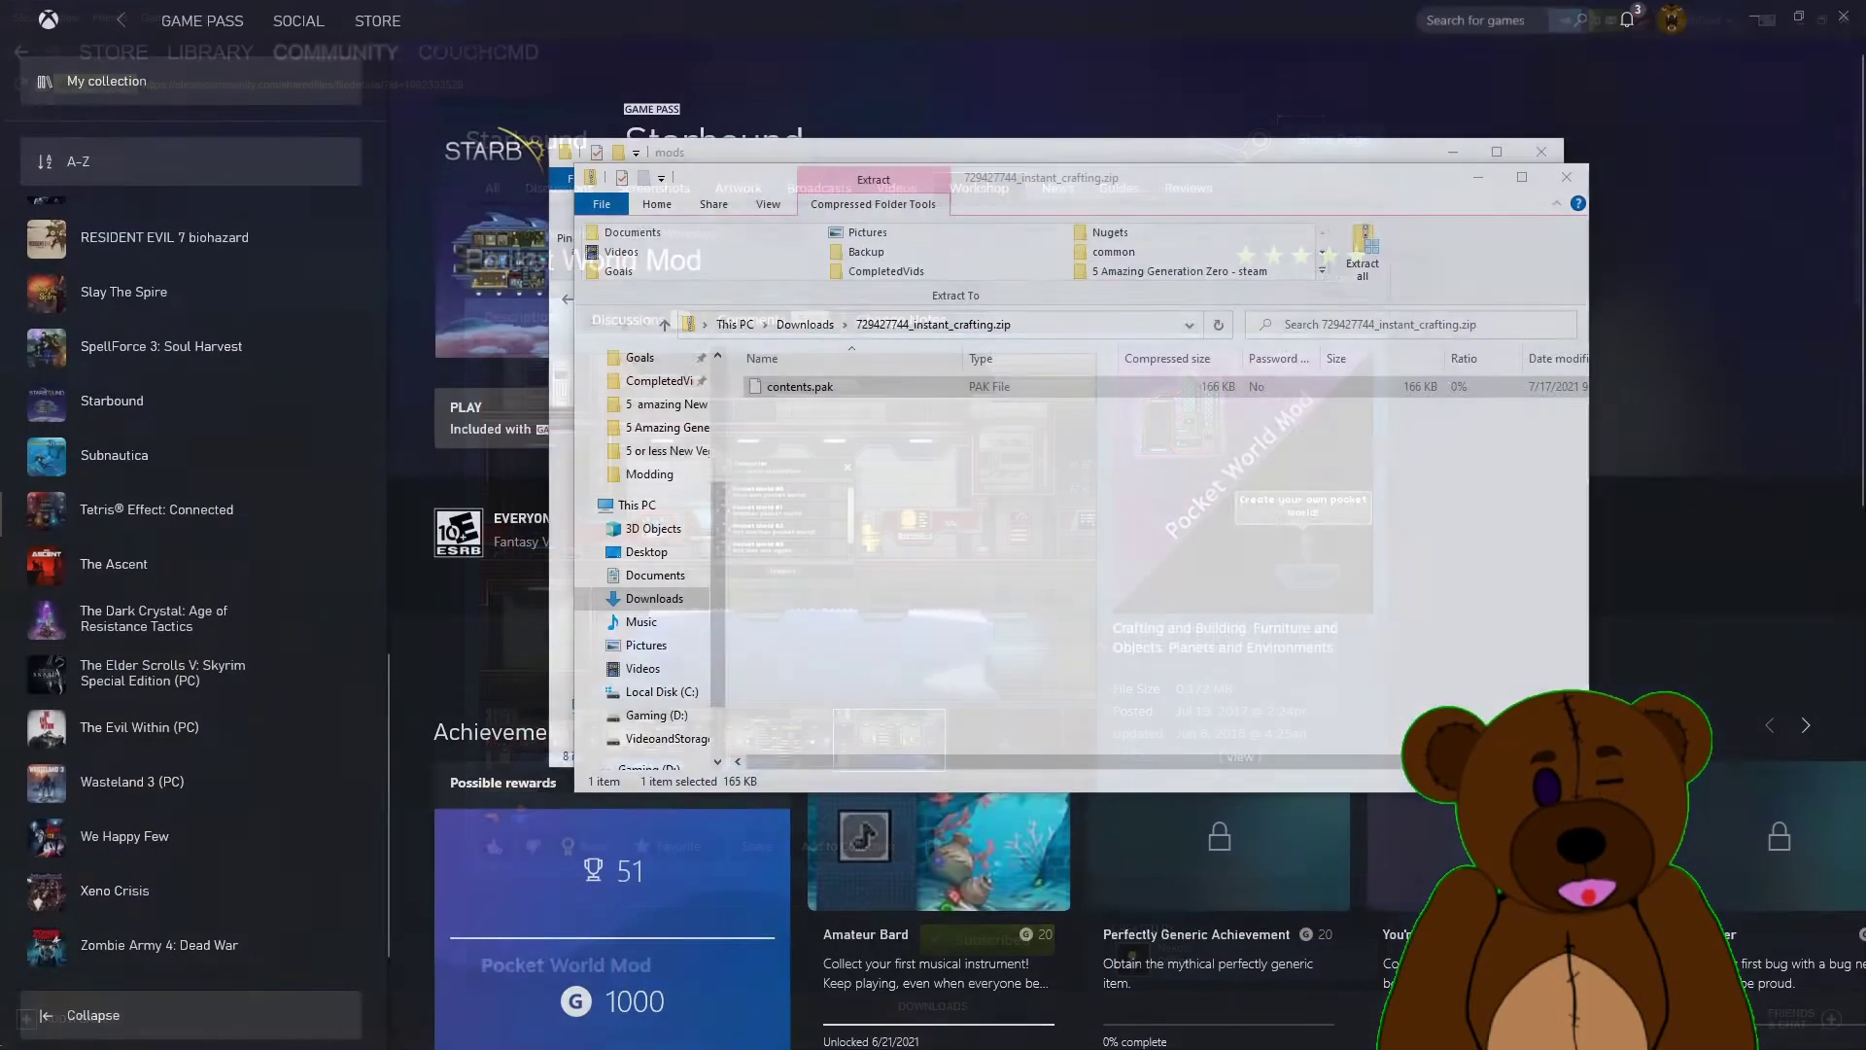
{"action": "left_click", "coordinate": [923, 105]}
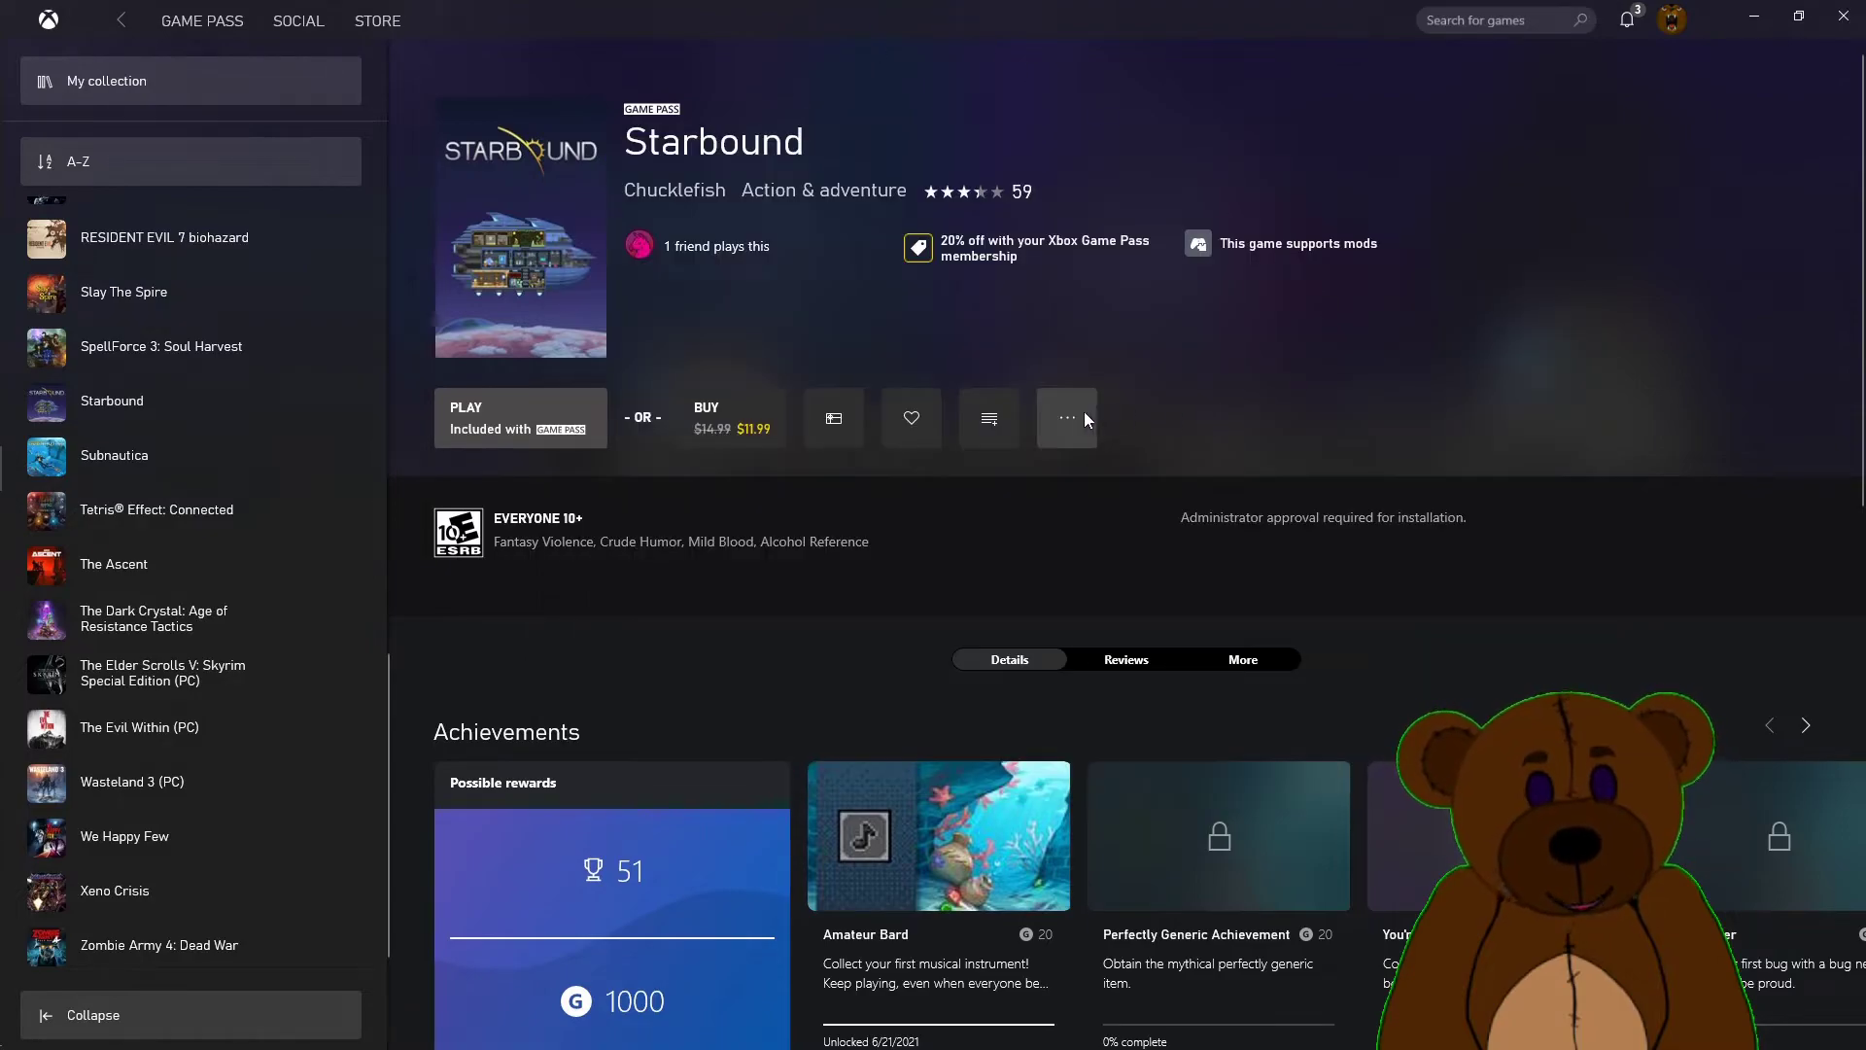
Step: Switch to the already open Documents\Starbound\mods folder and paste the Instant Crafting contents.pak into it
{"action": "left_click", "coordinate": [1085, 416]}
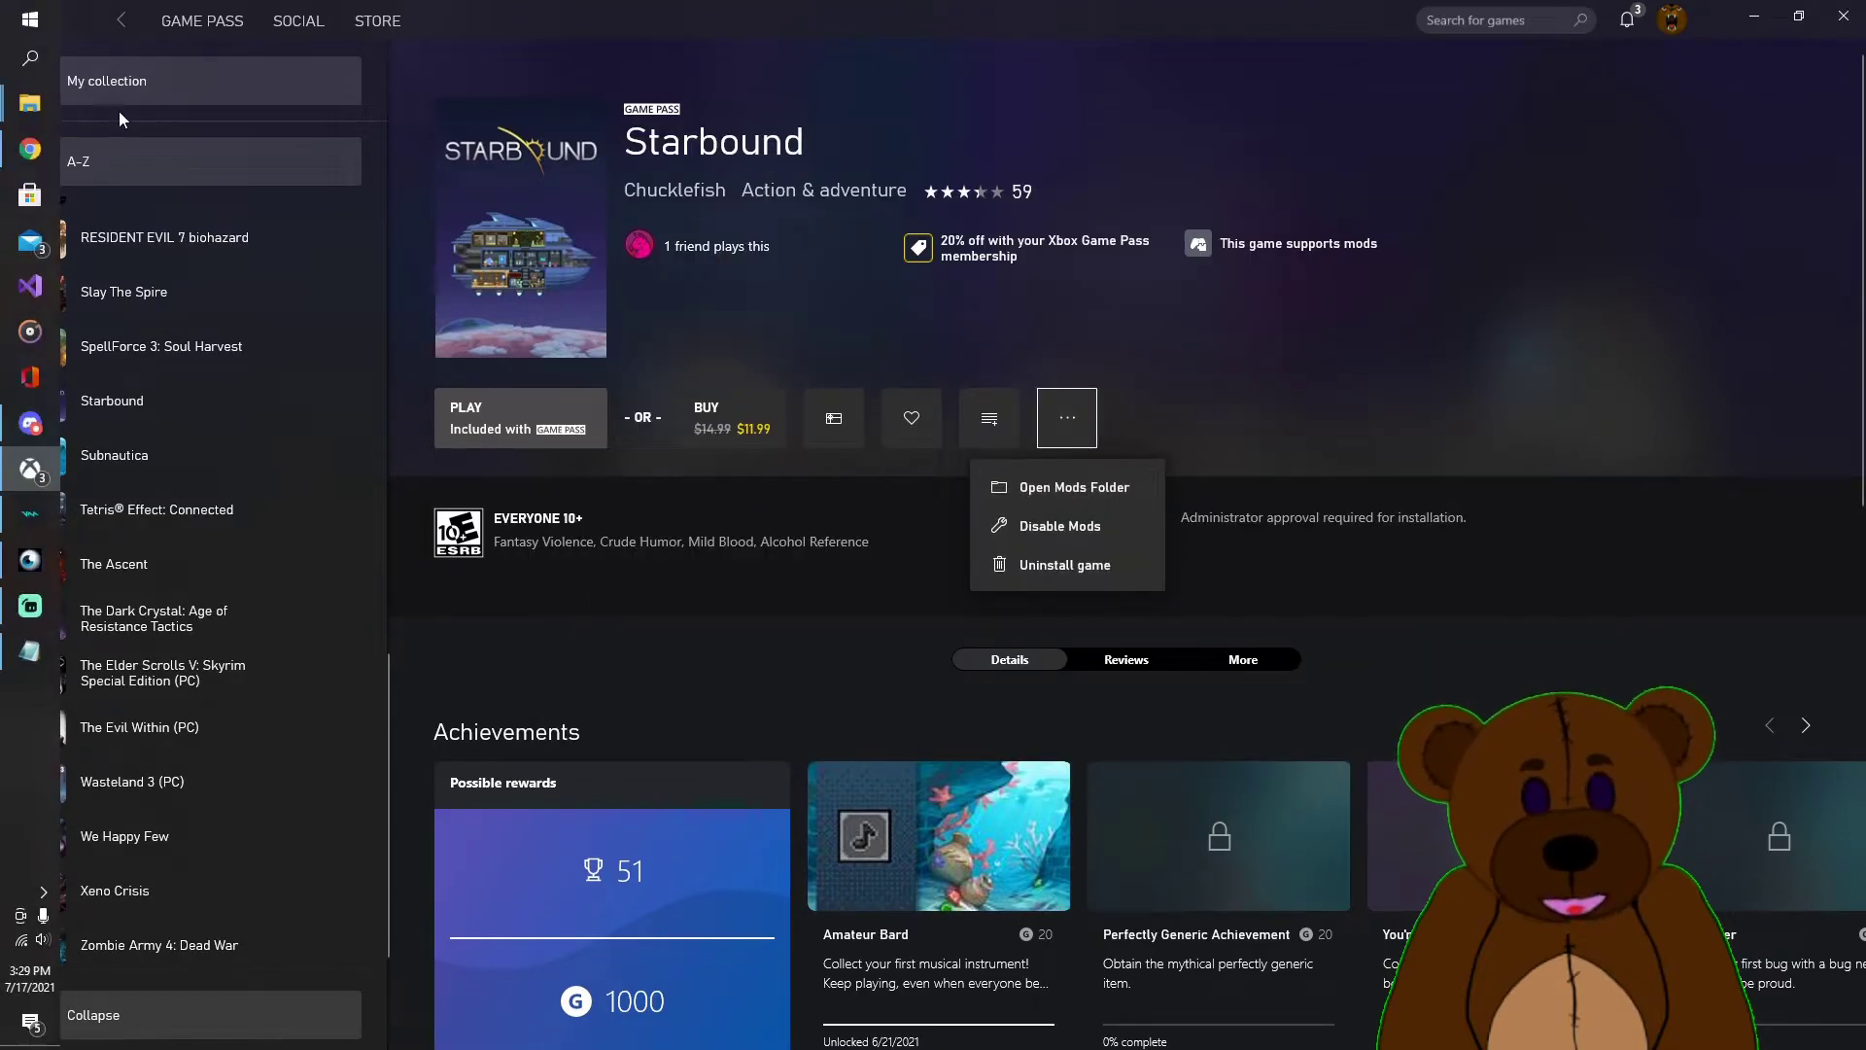
{"action": "left_click", "coordinate": [30, 103]}
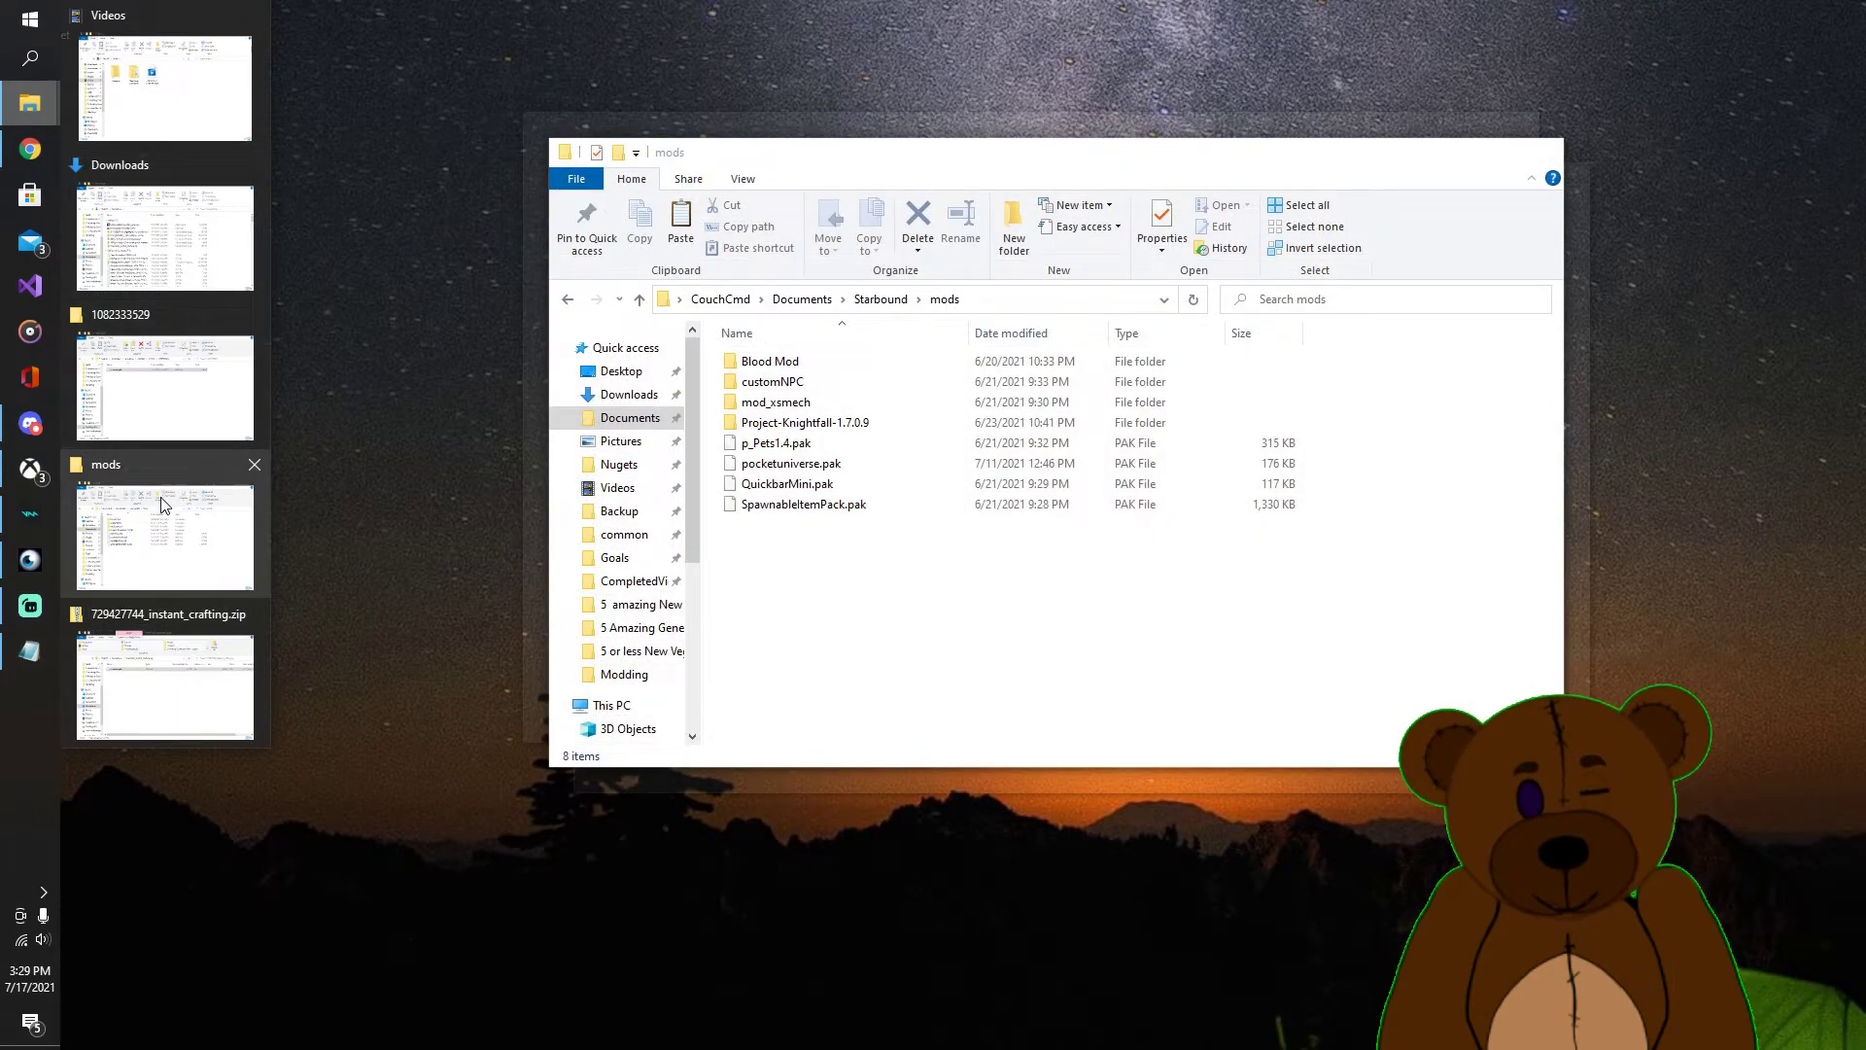
{"action": "left_click", "coordinate": [163, 503]}
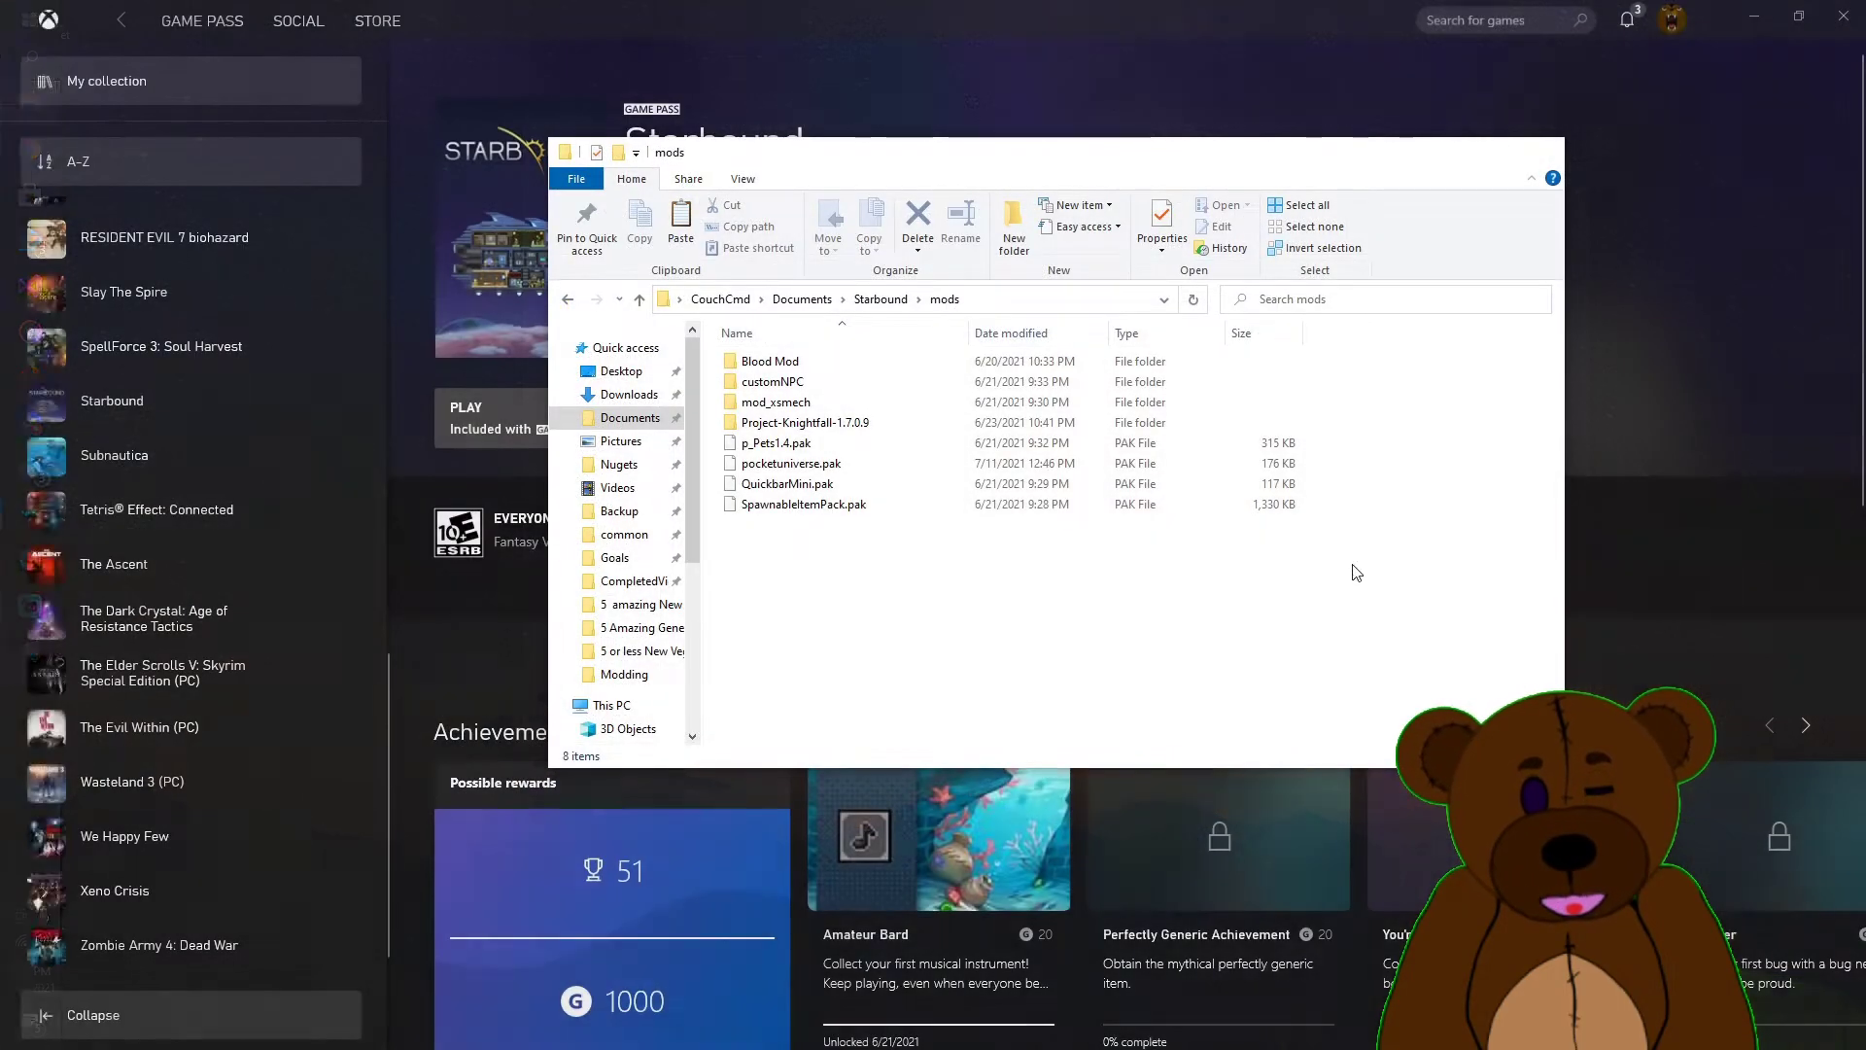
{"action": "right_click", "coordinate": [792, 556]}
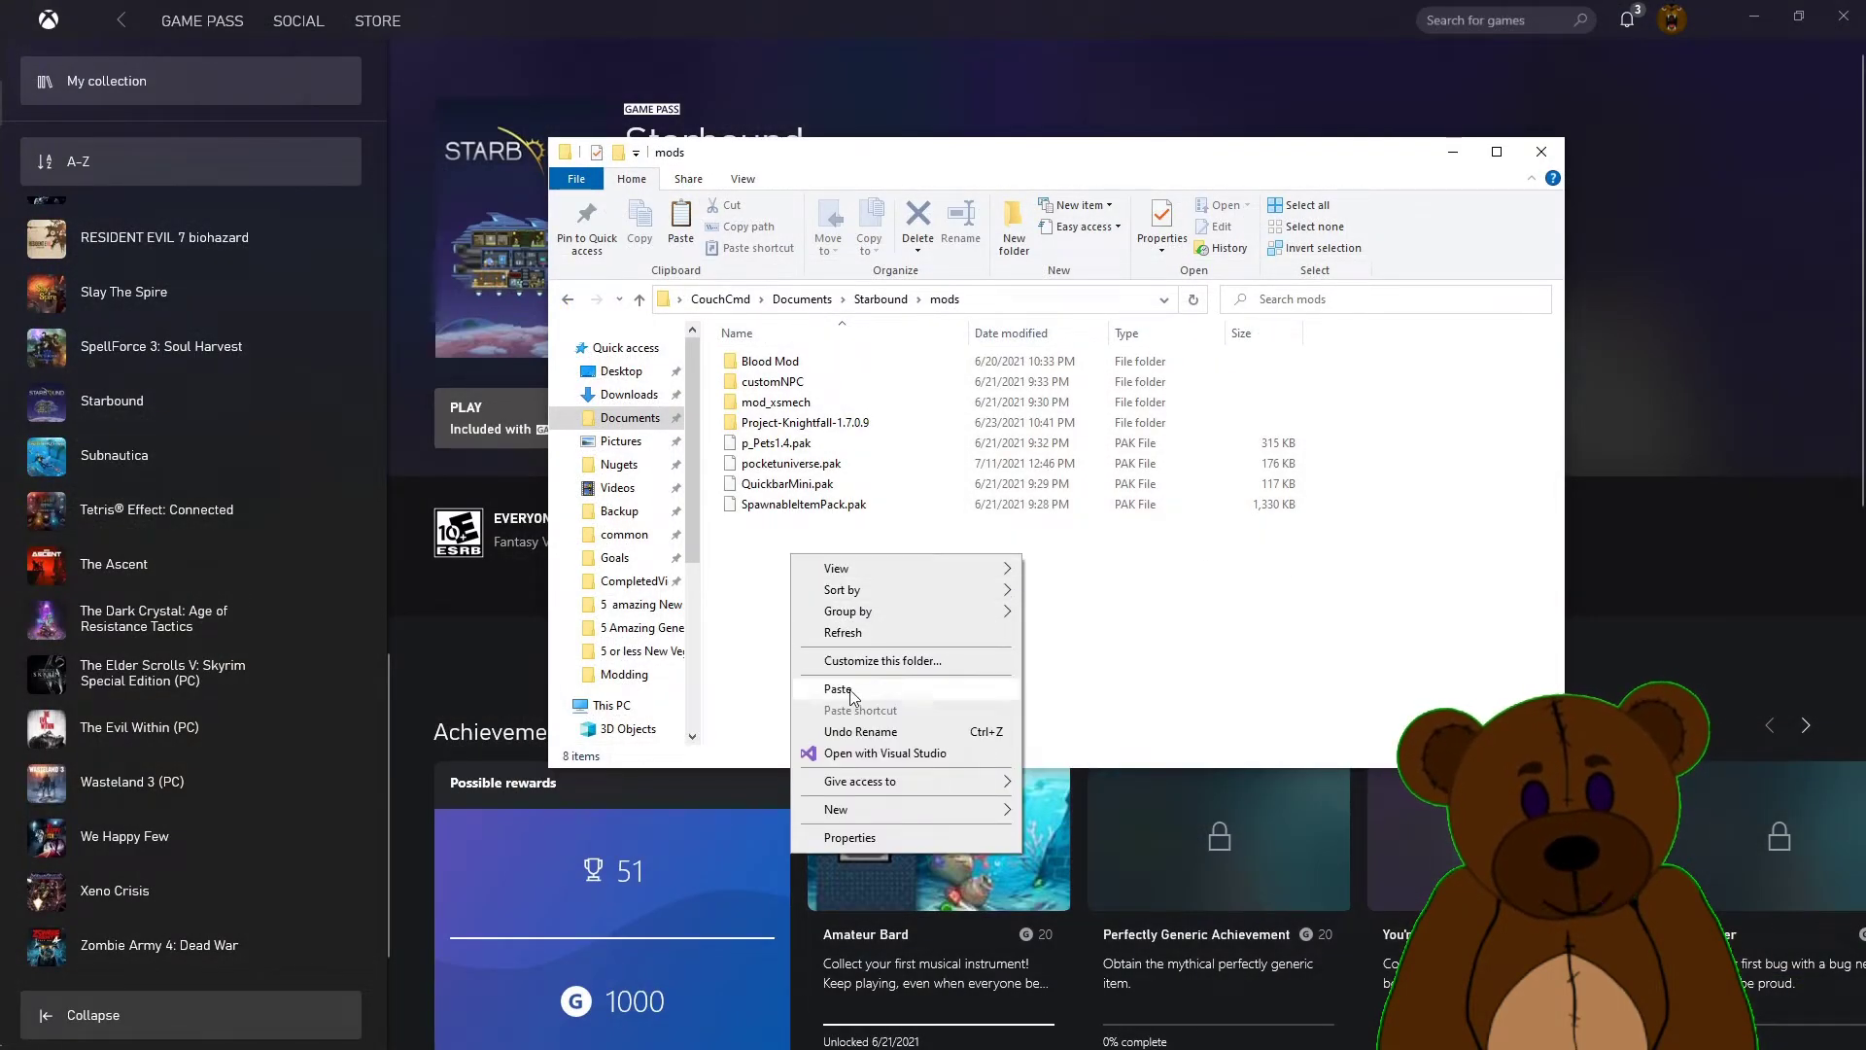
{"action": "left_click", "coordinate": [842, 688]}
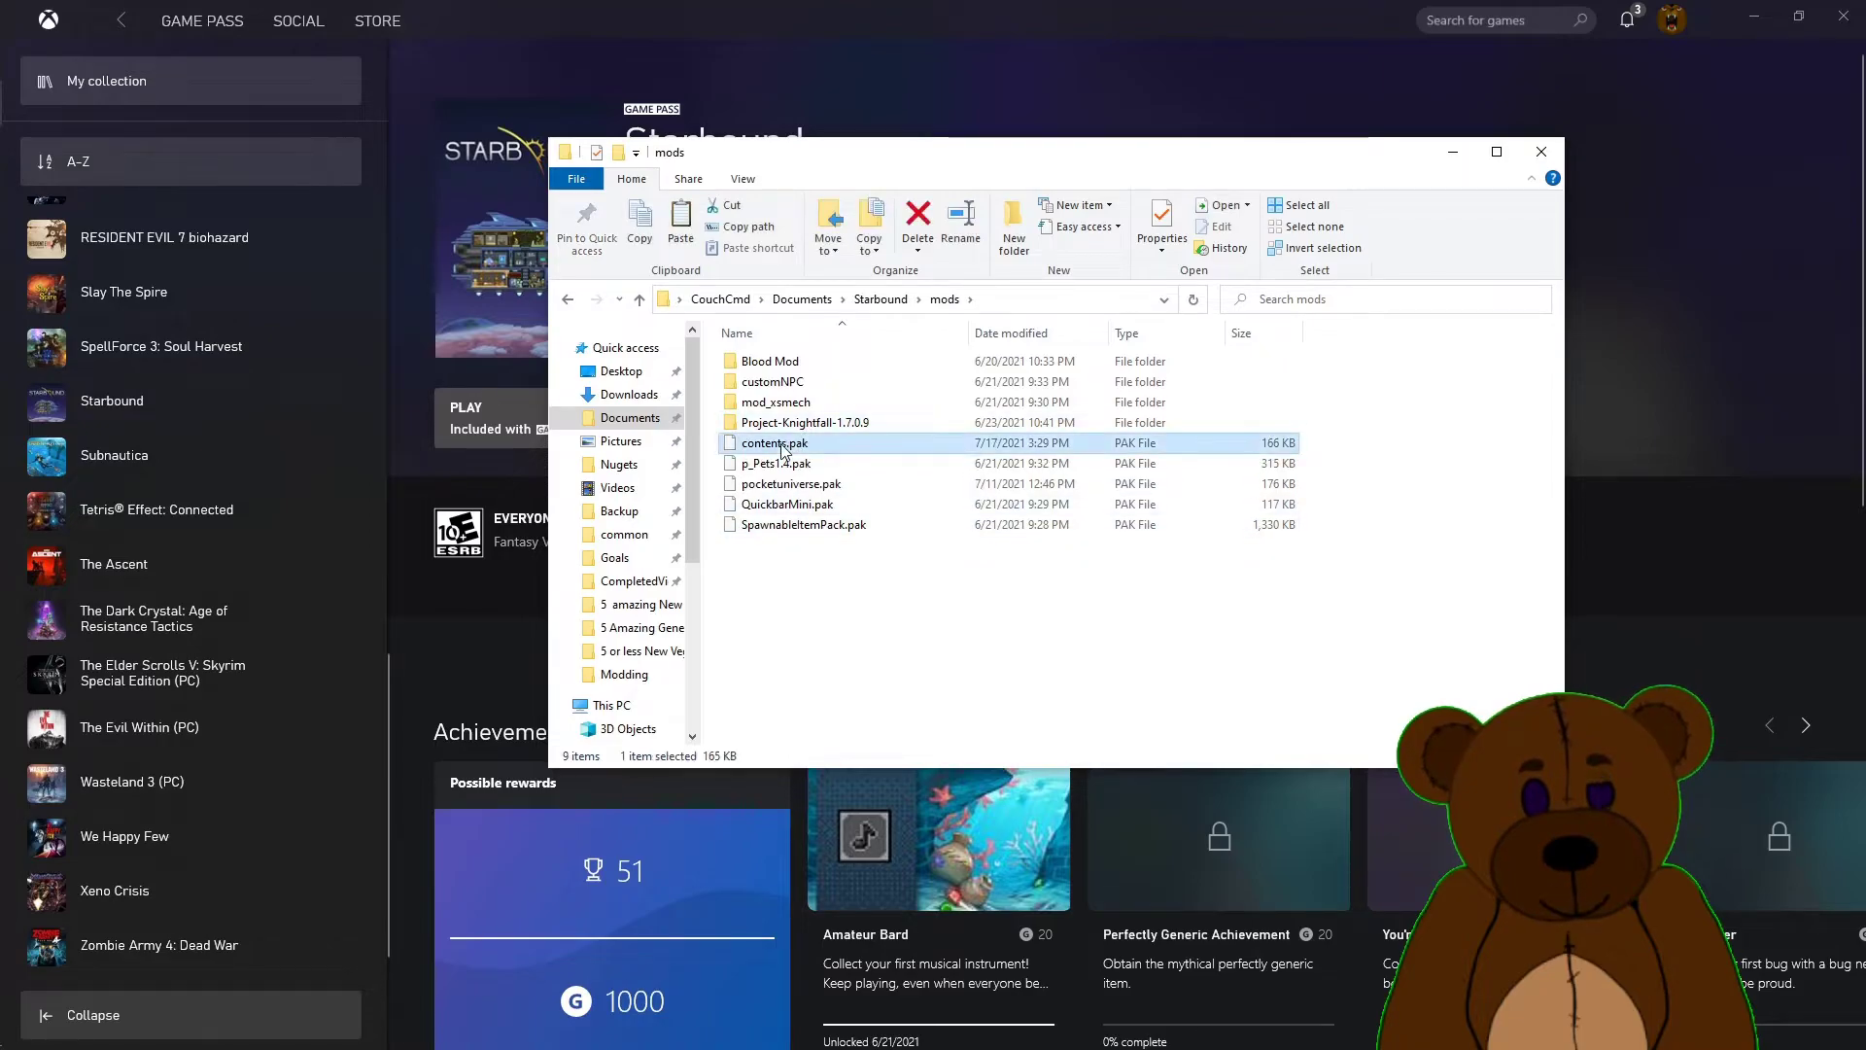
Step: Rename the pasted contents.pak in the Starbound mods folder to instantcraft.pak
{"action": "right_click", "coordinate": [804, 442]}
{"action": "left_click", "coordinate": [867, 785]}
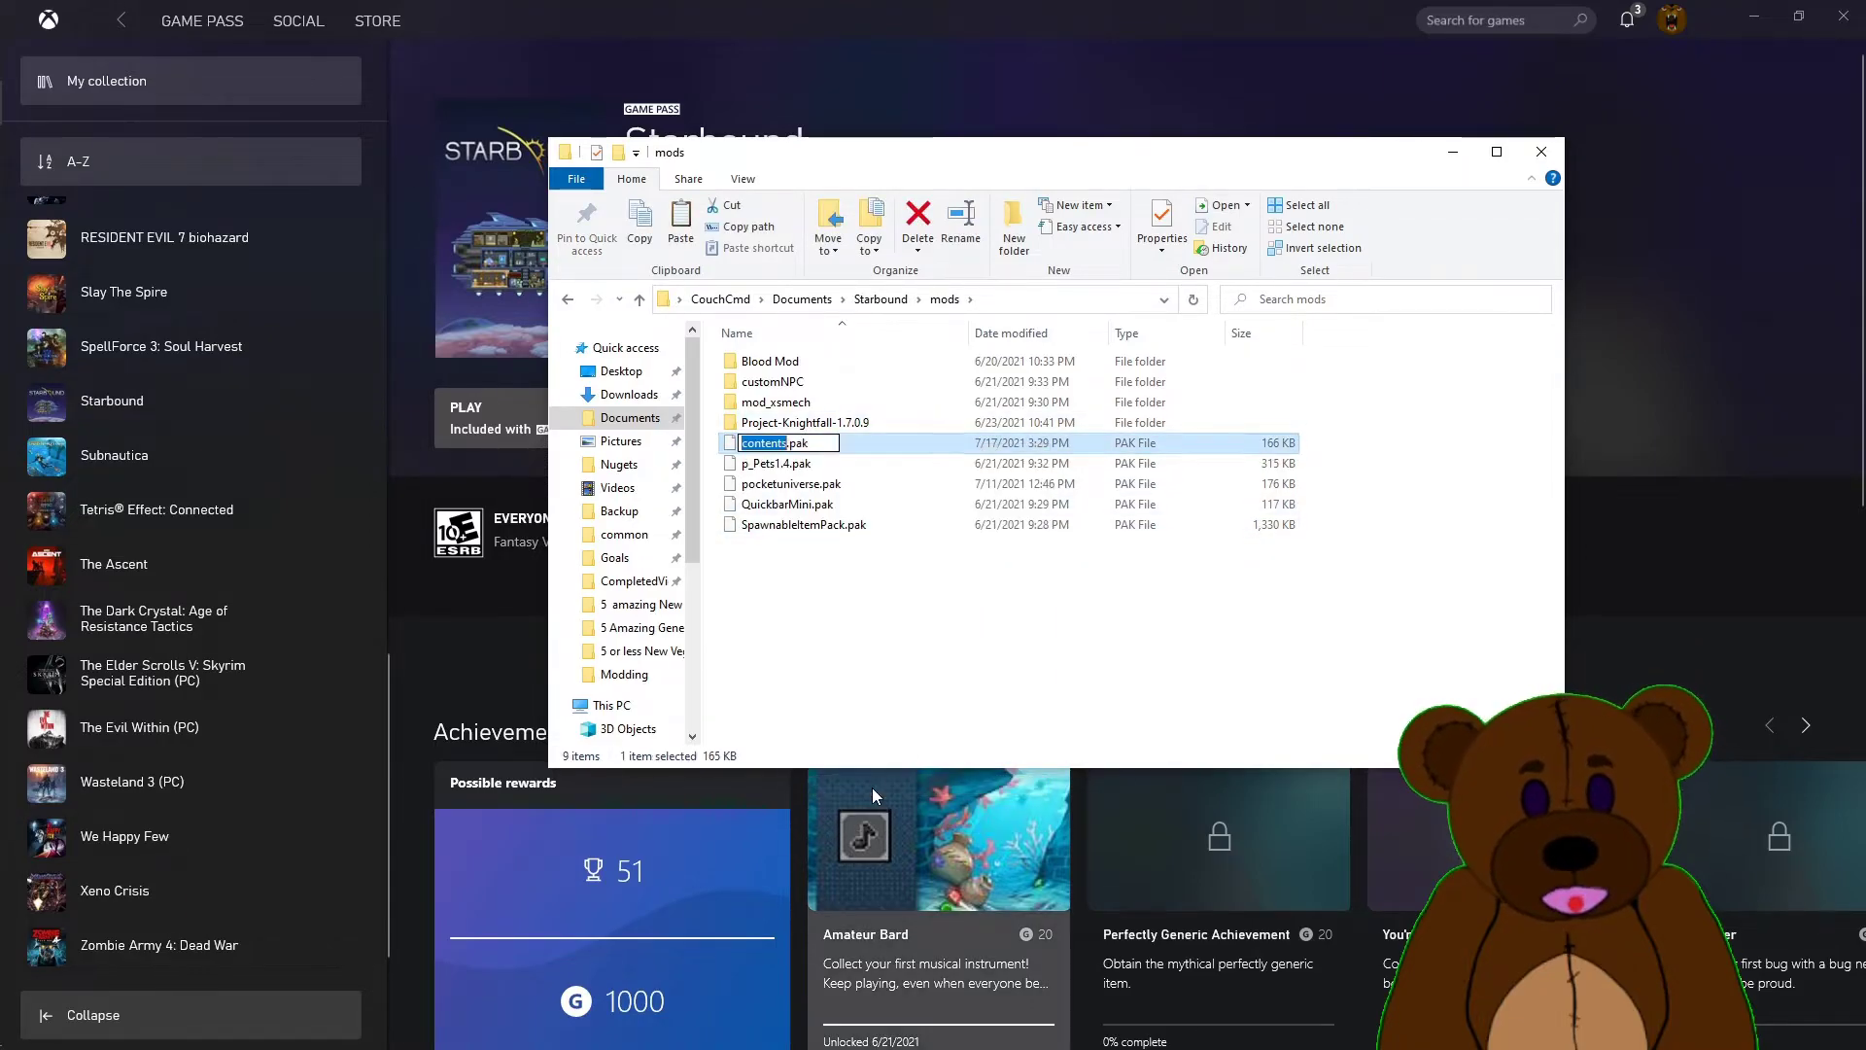
{"action": "type", "text": "instantcre"}
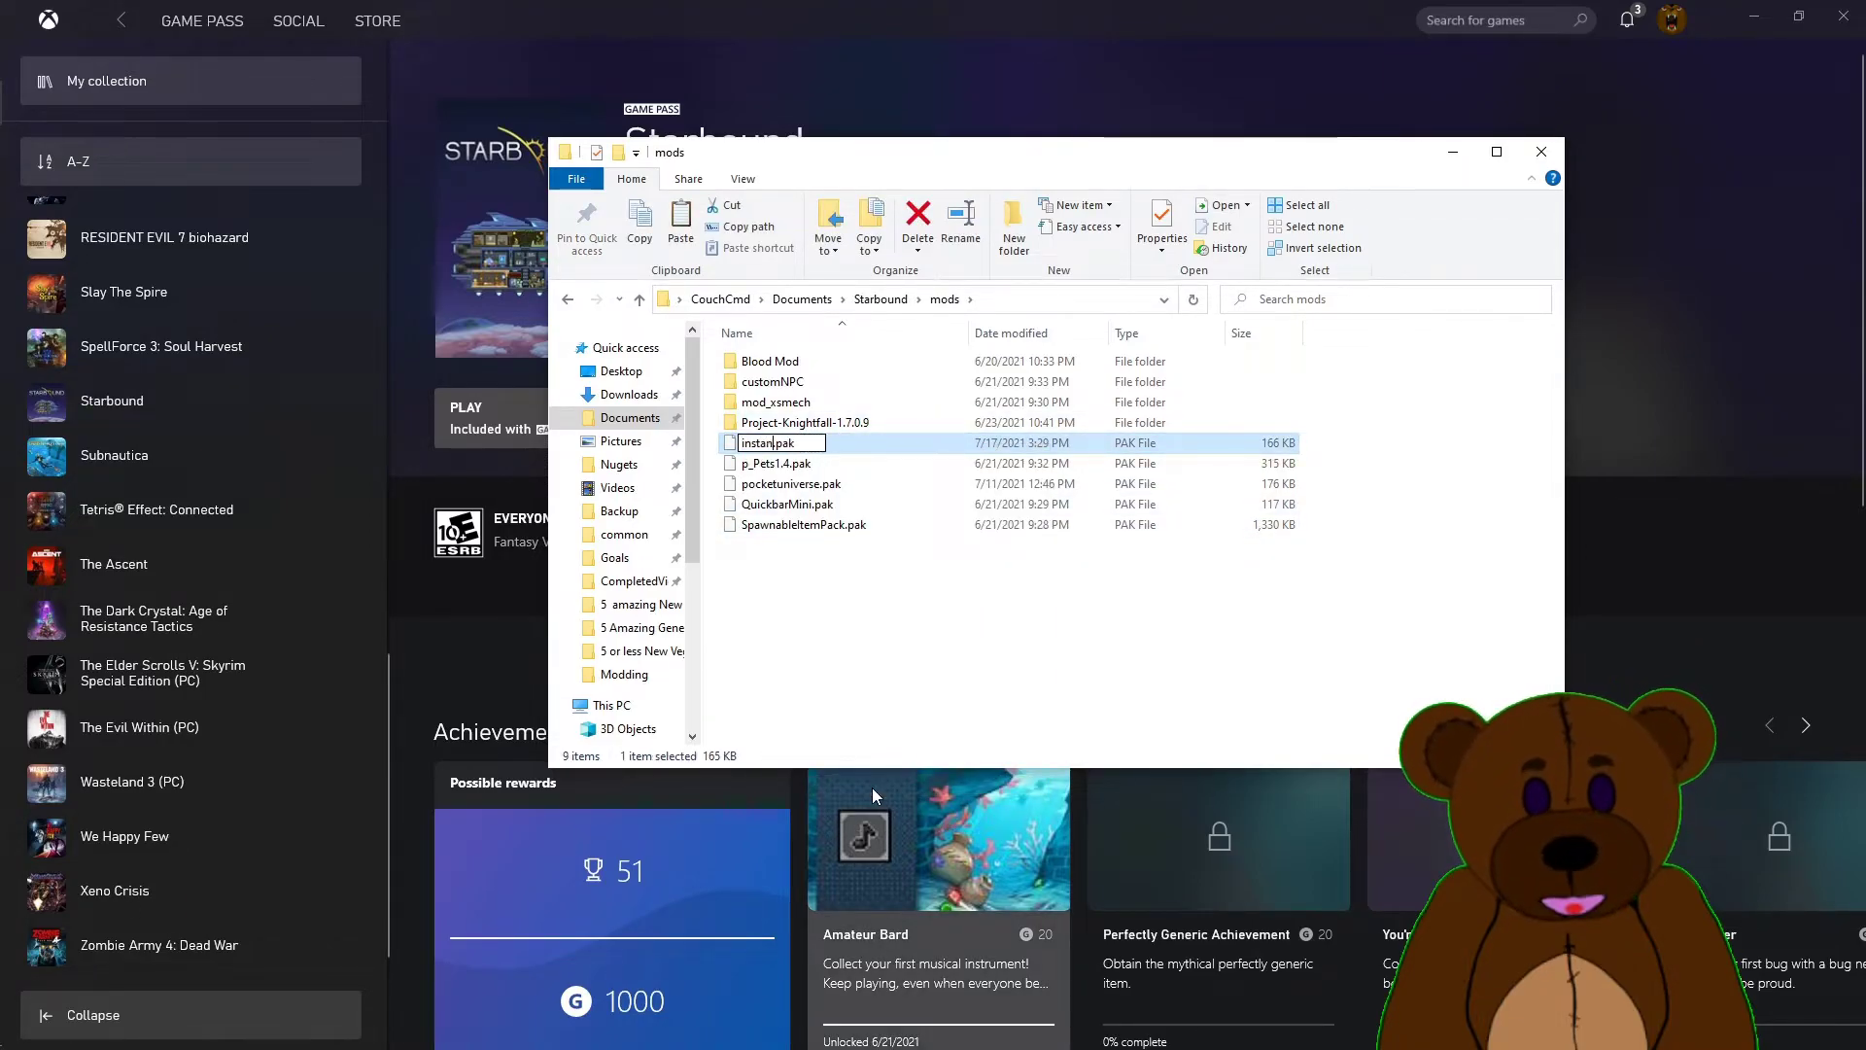
{"action": "type", "text": "aft"}
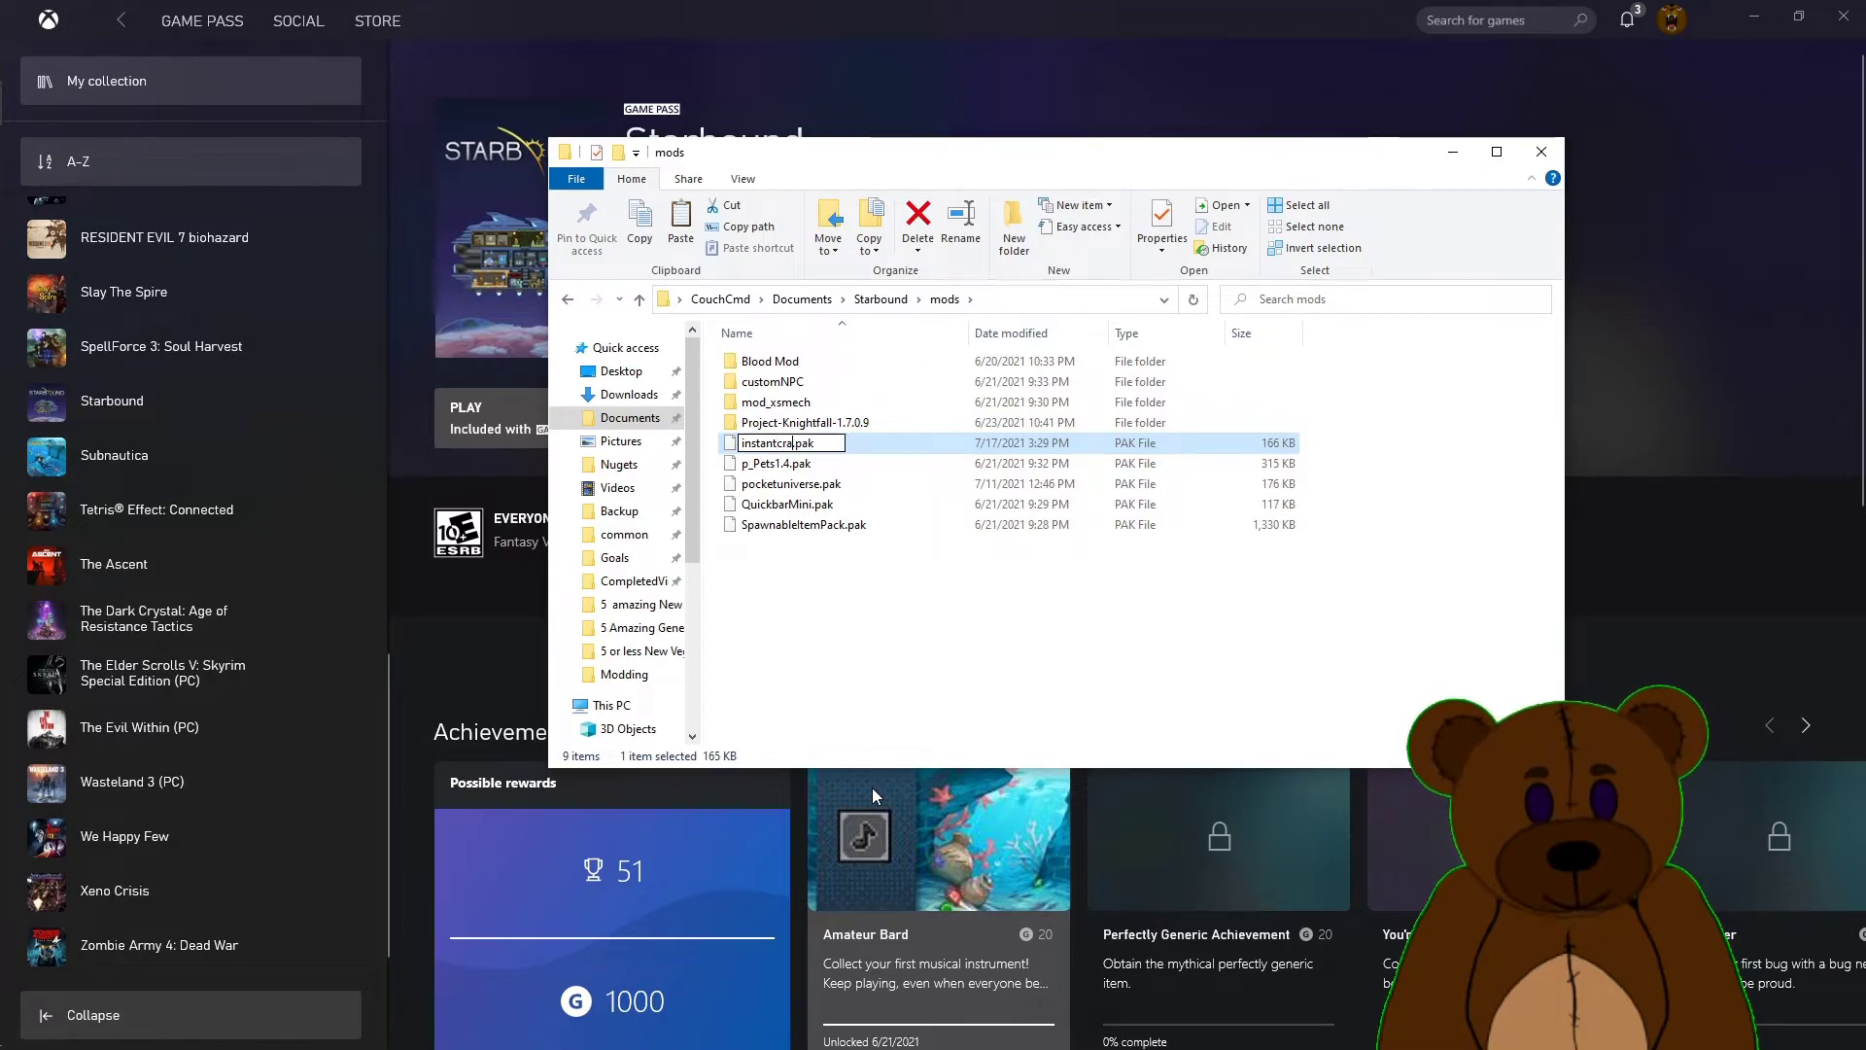
{"action": "left_click", "coordinate": [765, 589]}
Step: Launch the Starbound package from the game's page in the Xbox app and start a game with the character Dodeca
{"action": "left_click", "coordinate": [453, 666]}
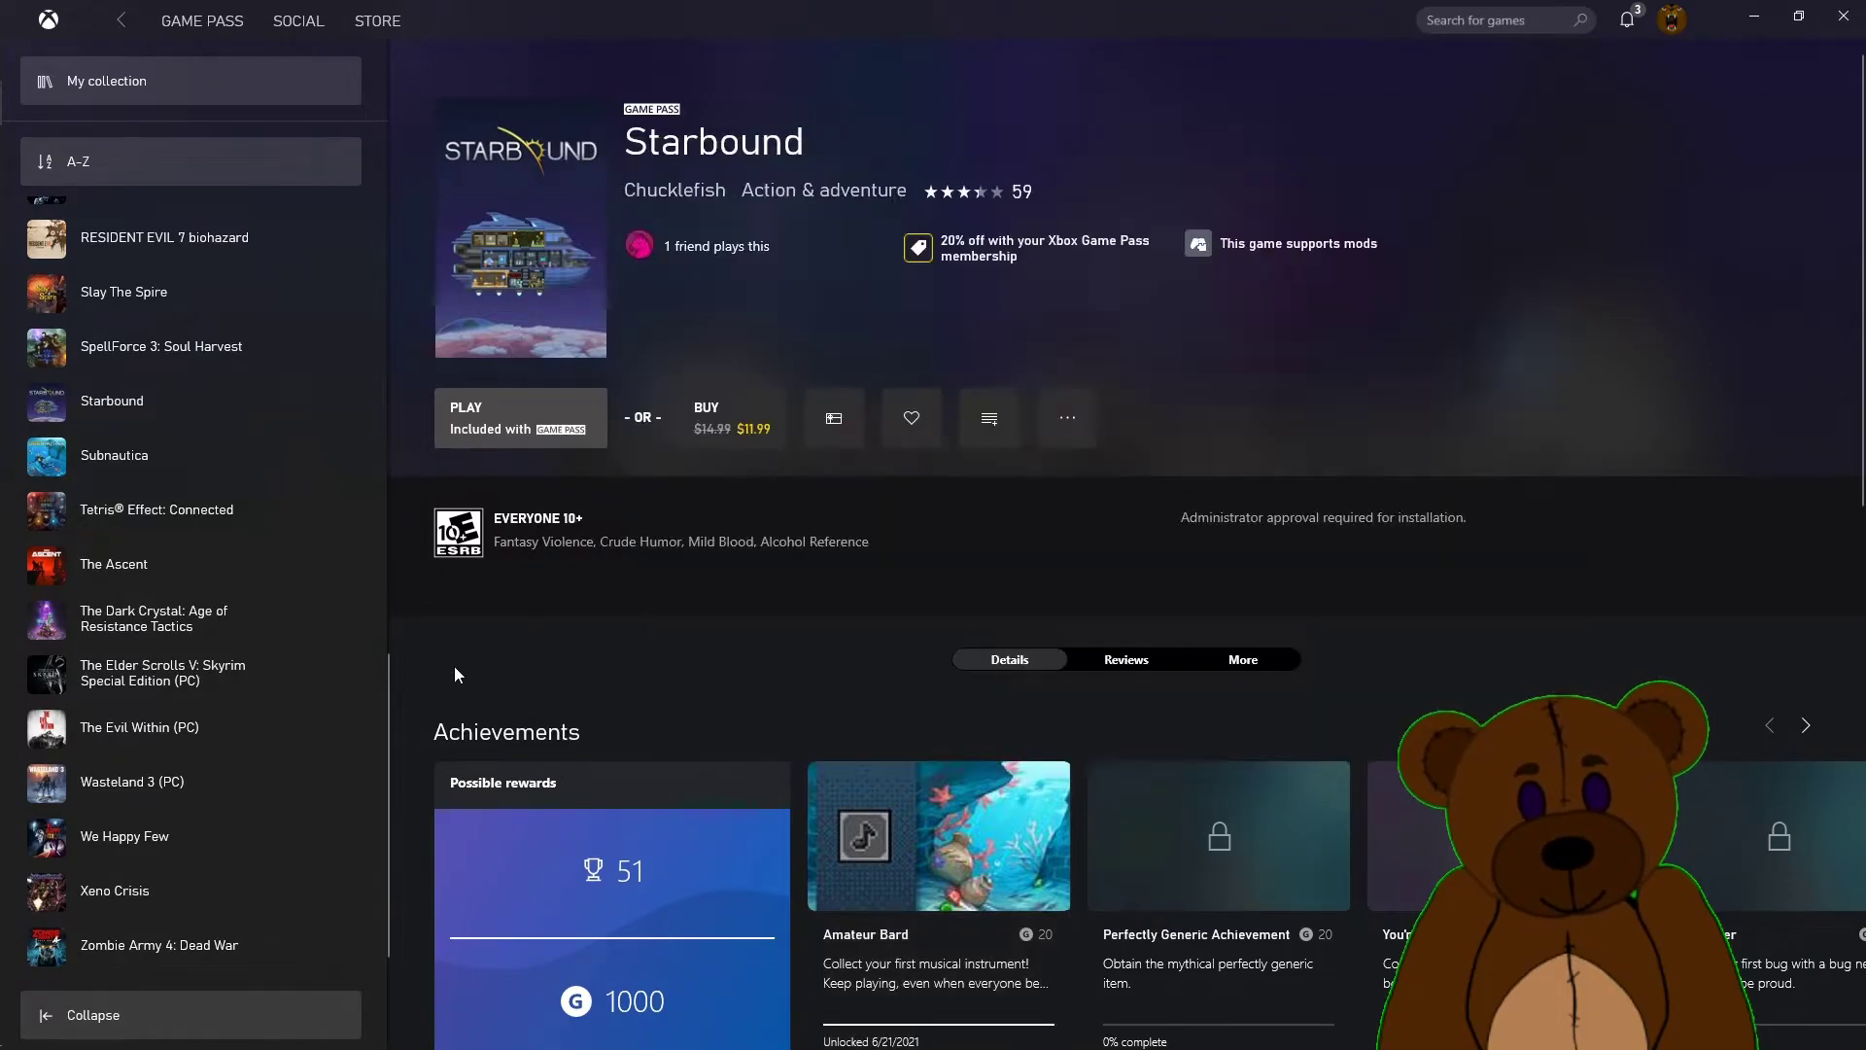
{"action": "left_click", "coordinate": [517, 418]}
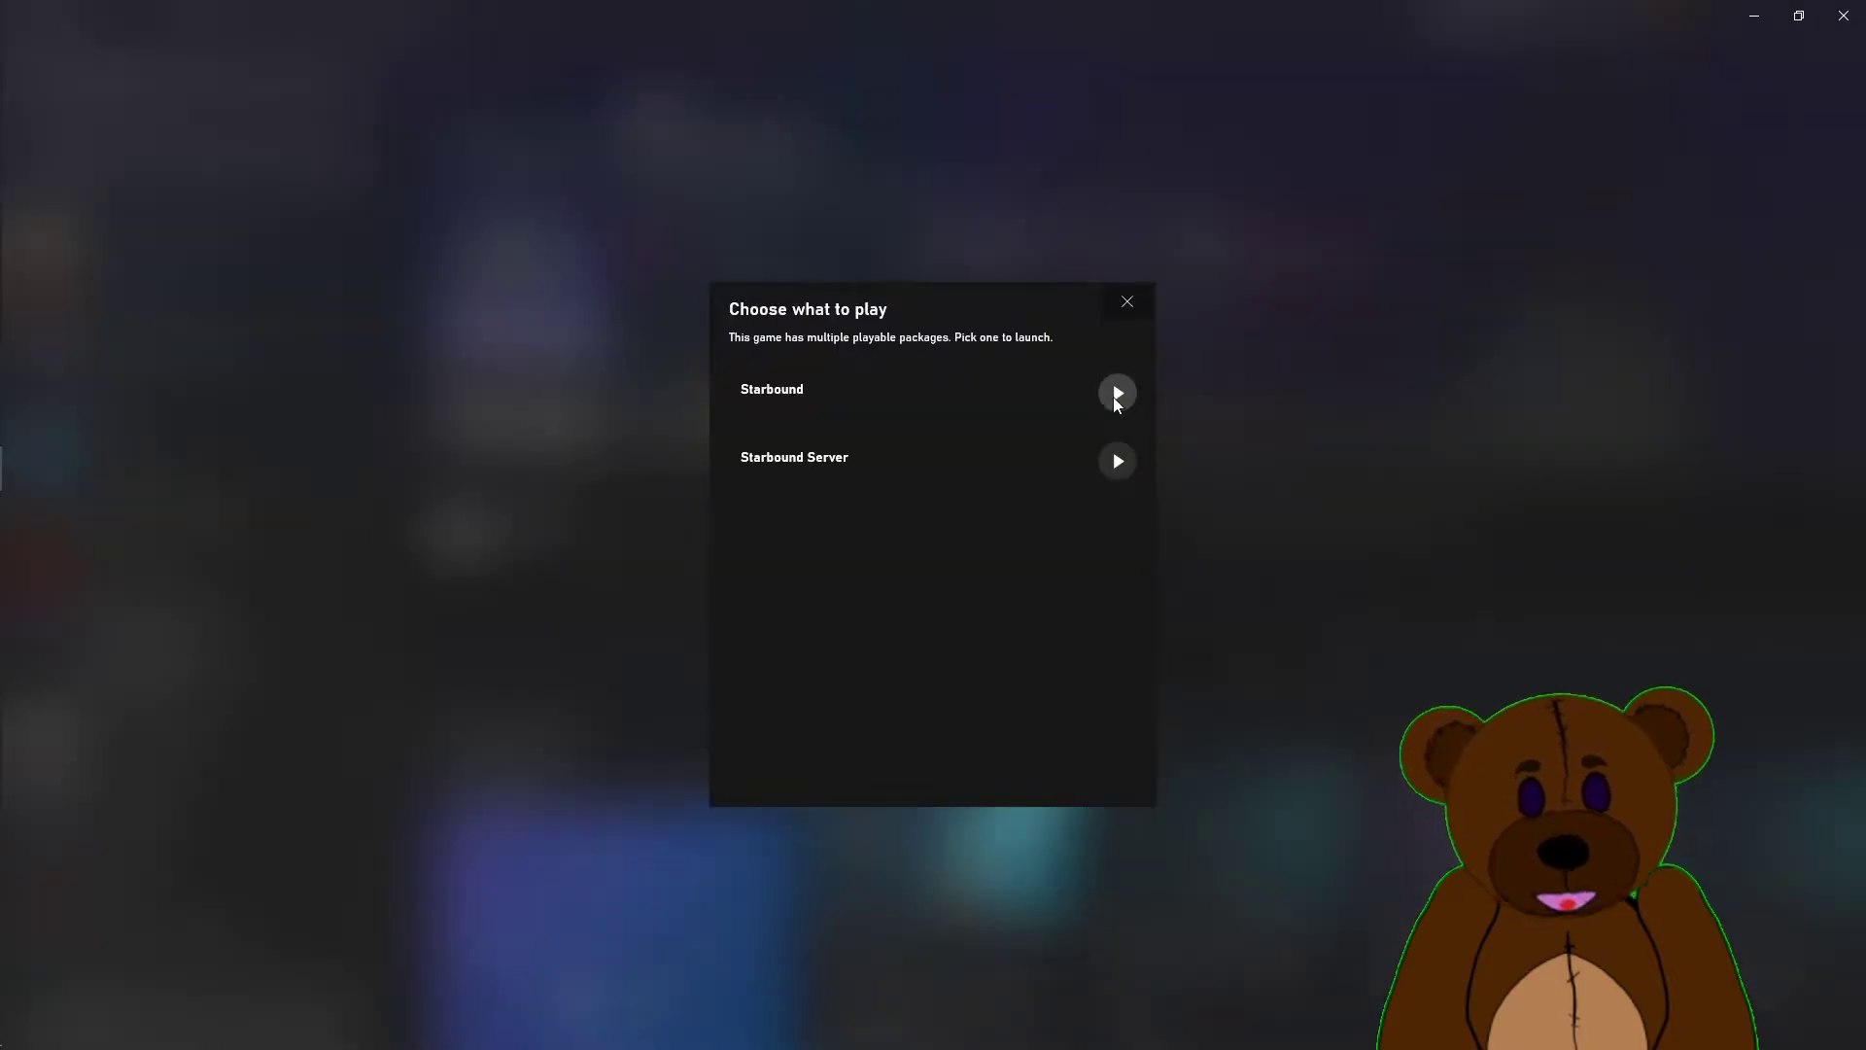
{"action": "left_click", "coordinate": [1117, 395]}
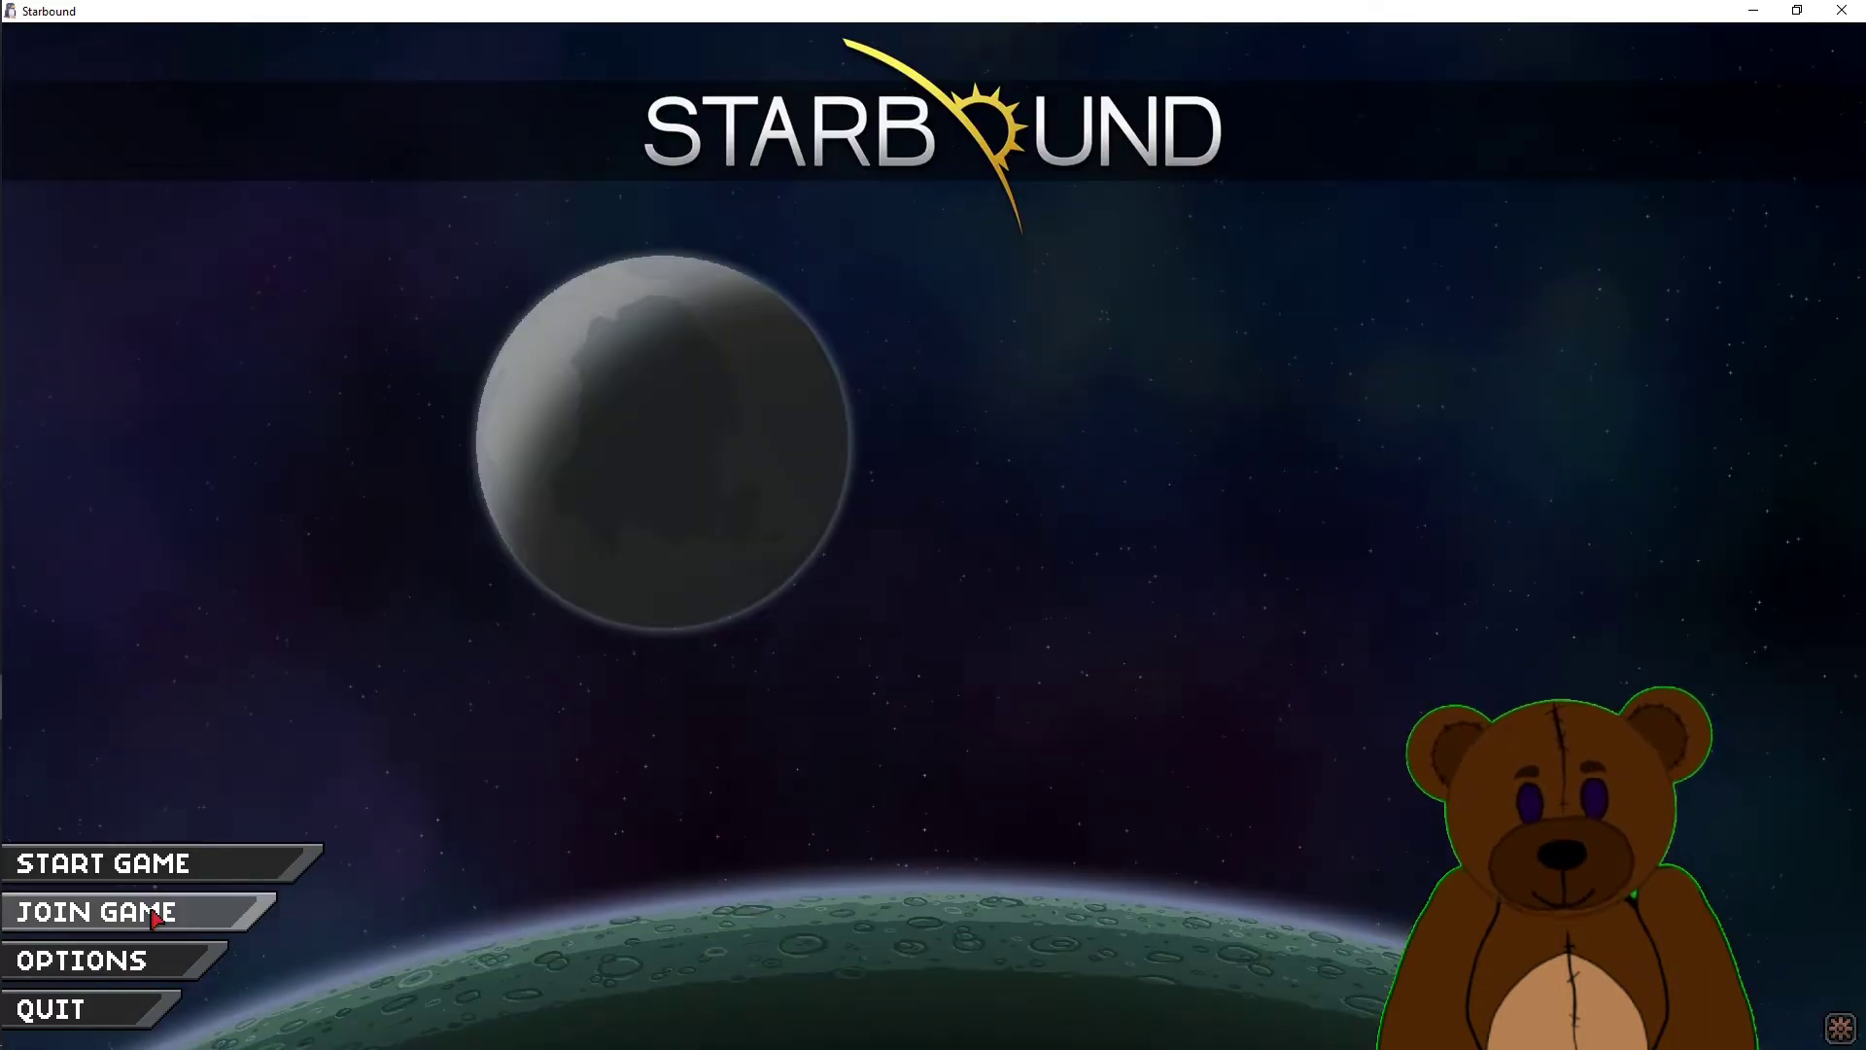
{"action": "left_click", "coordinate": [97, 862]}
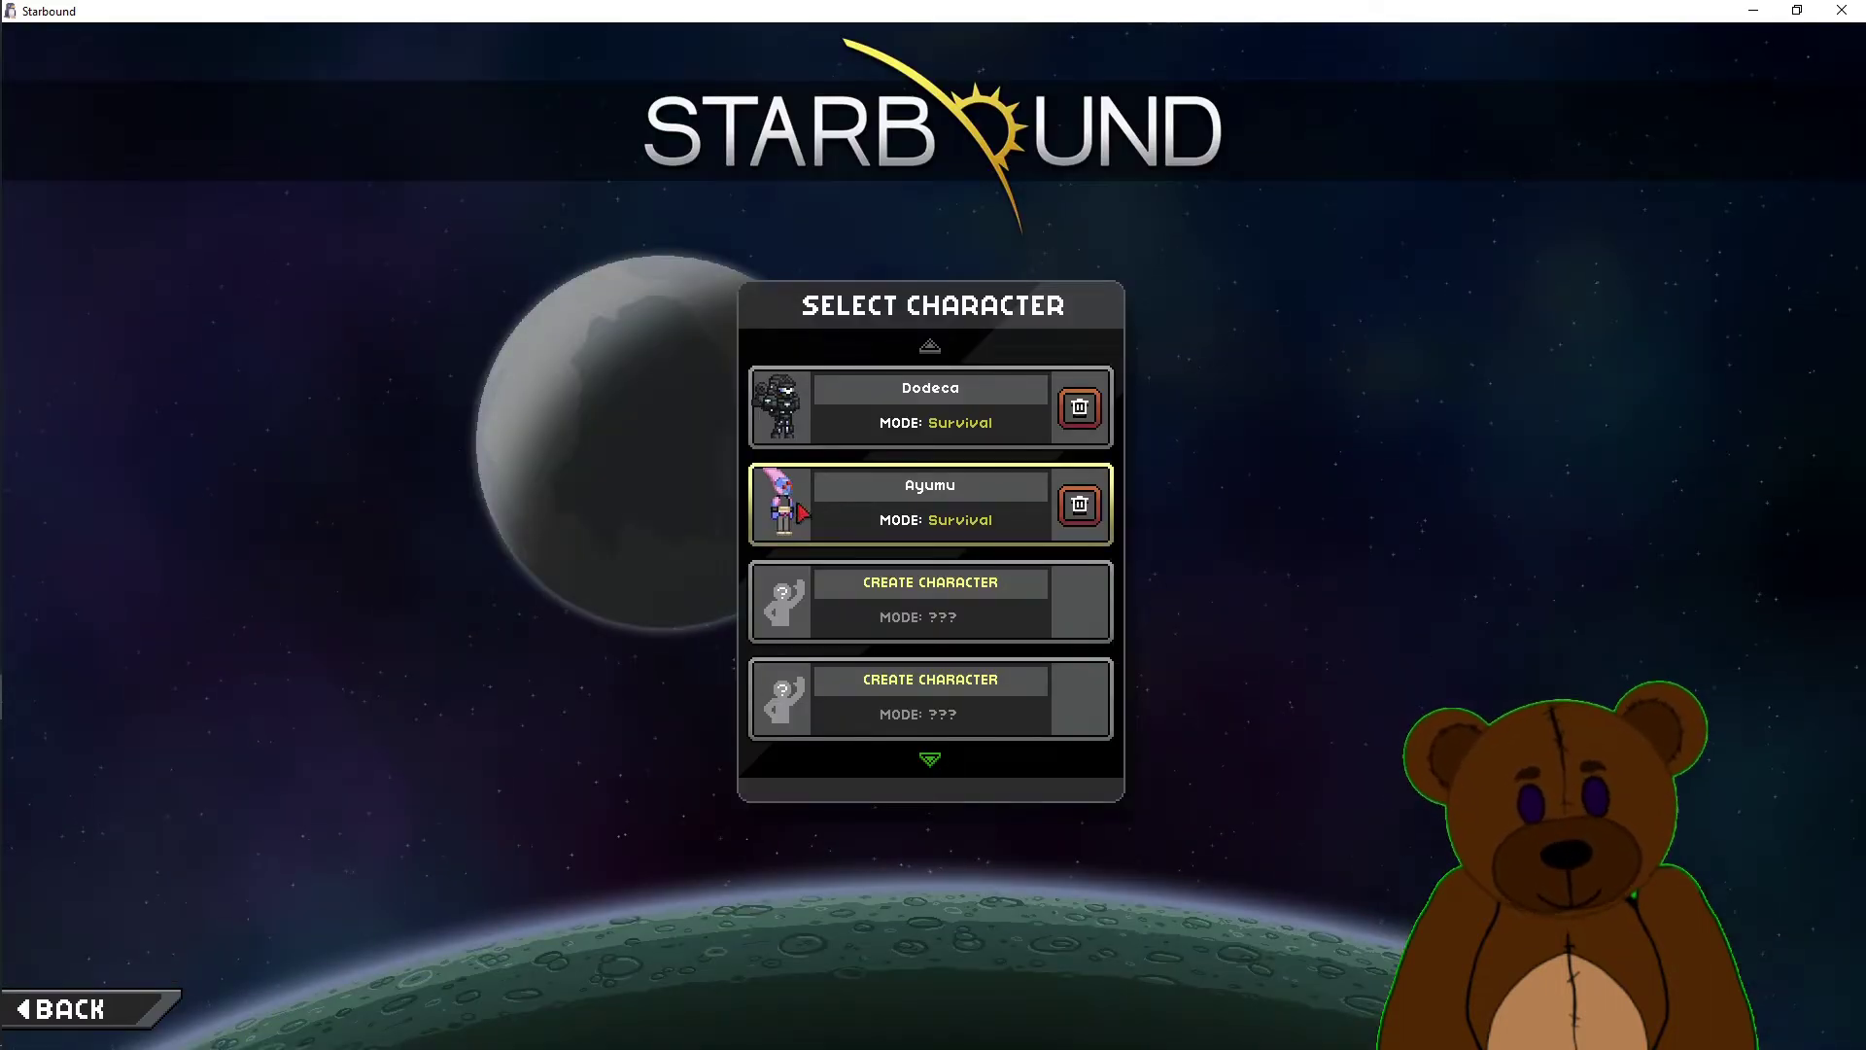
{"action": "left_click", "coordinate": [968, 410]}
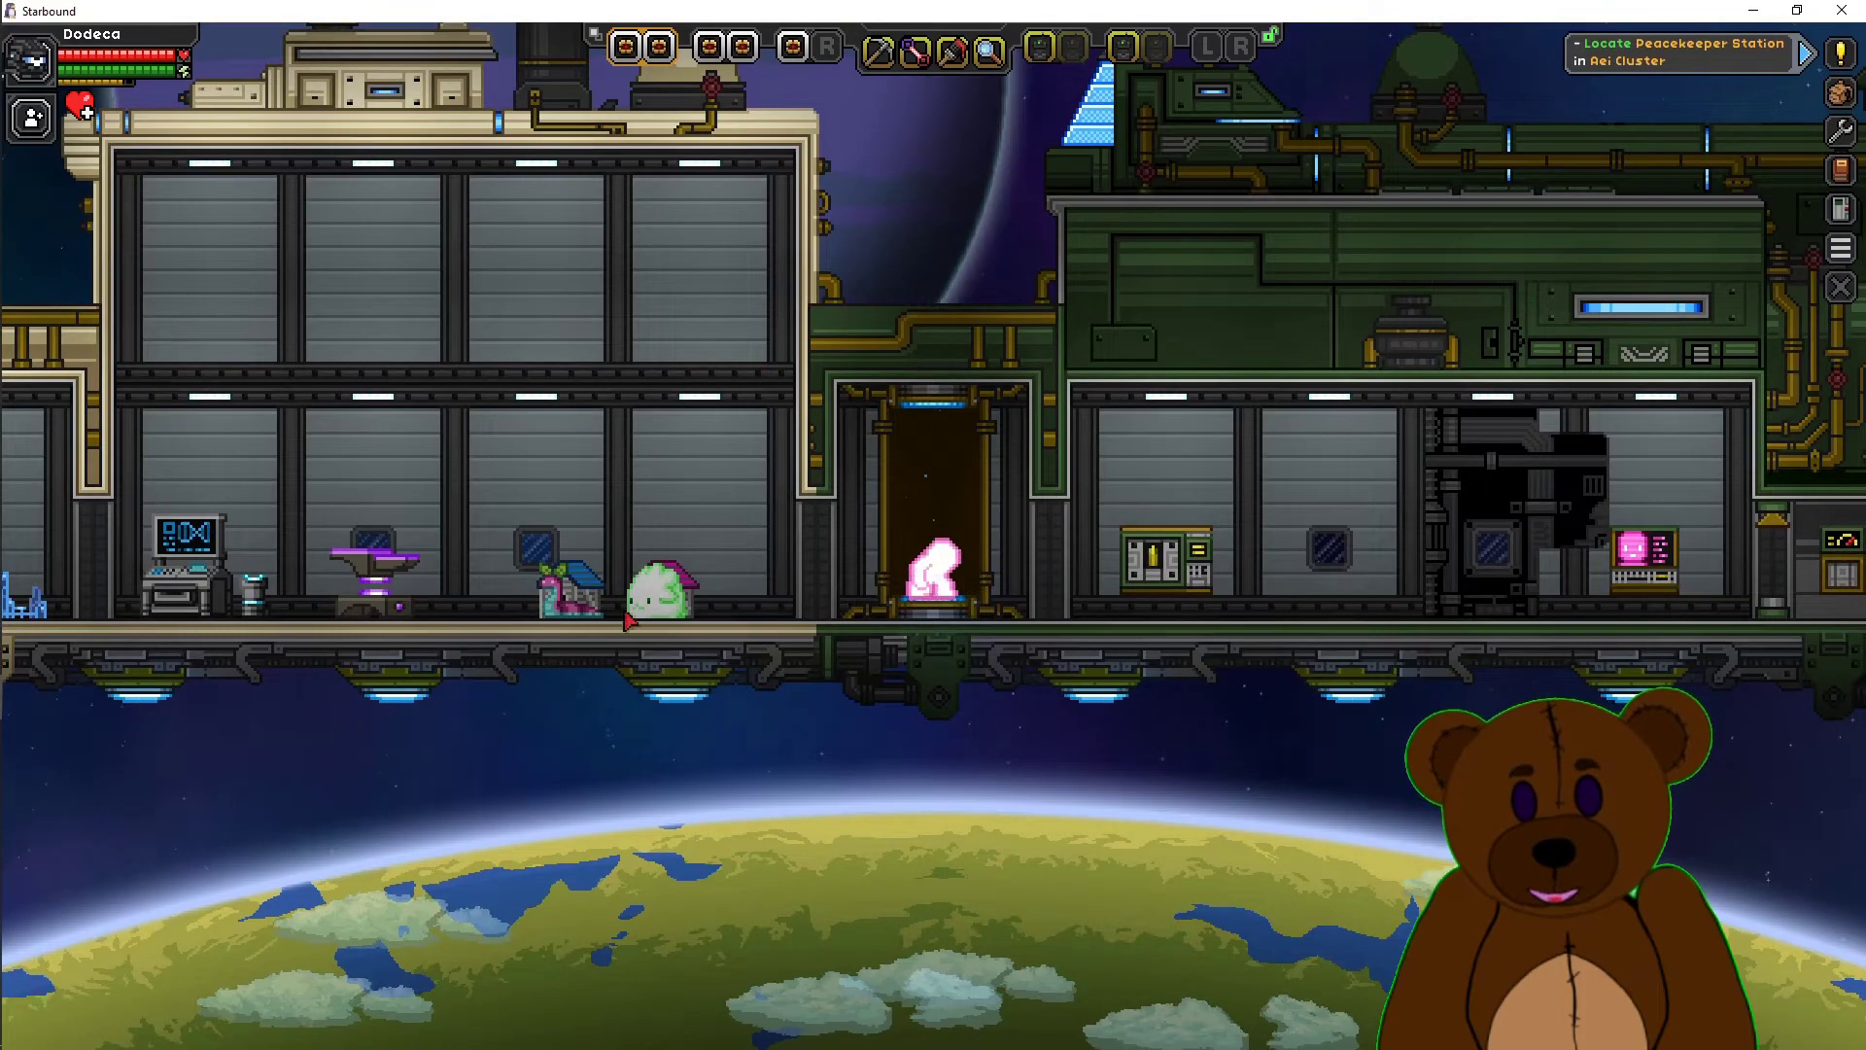
Step: Walk through the ship to the Pet Station, look at its blueprints and close it
{"action": "key", "text": "a"}
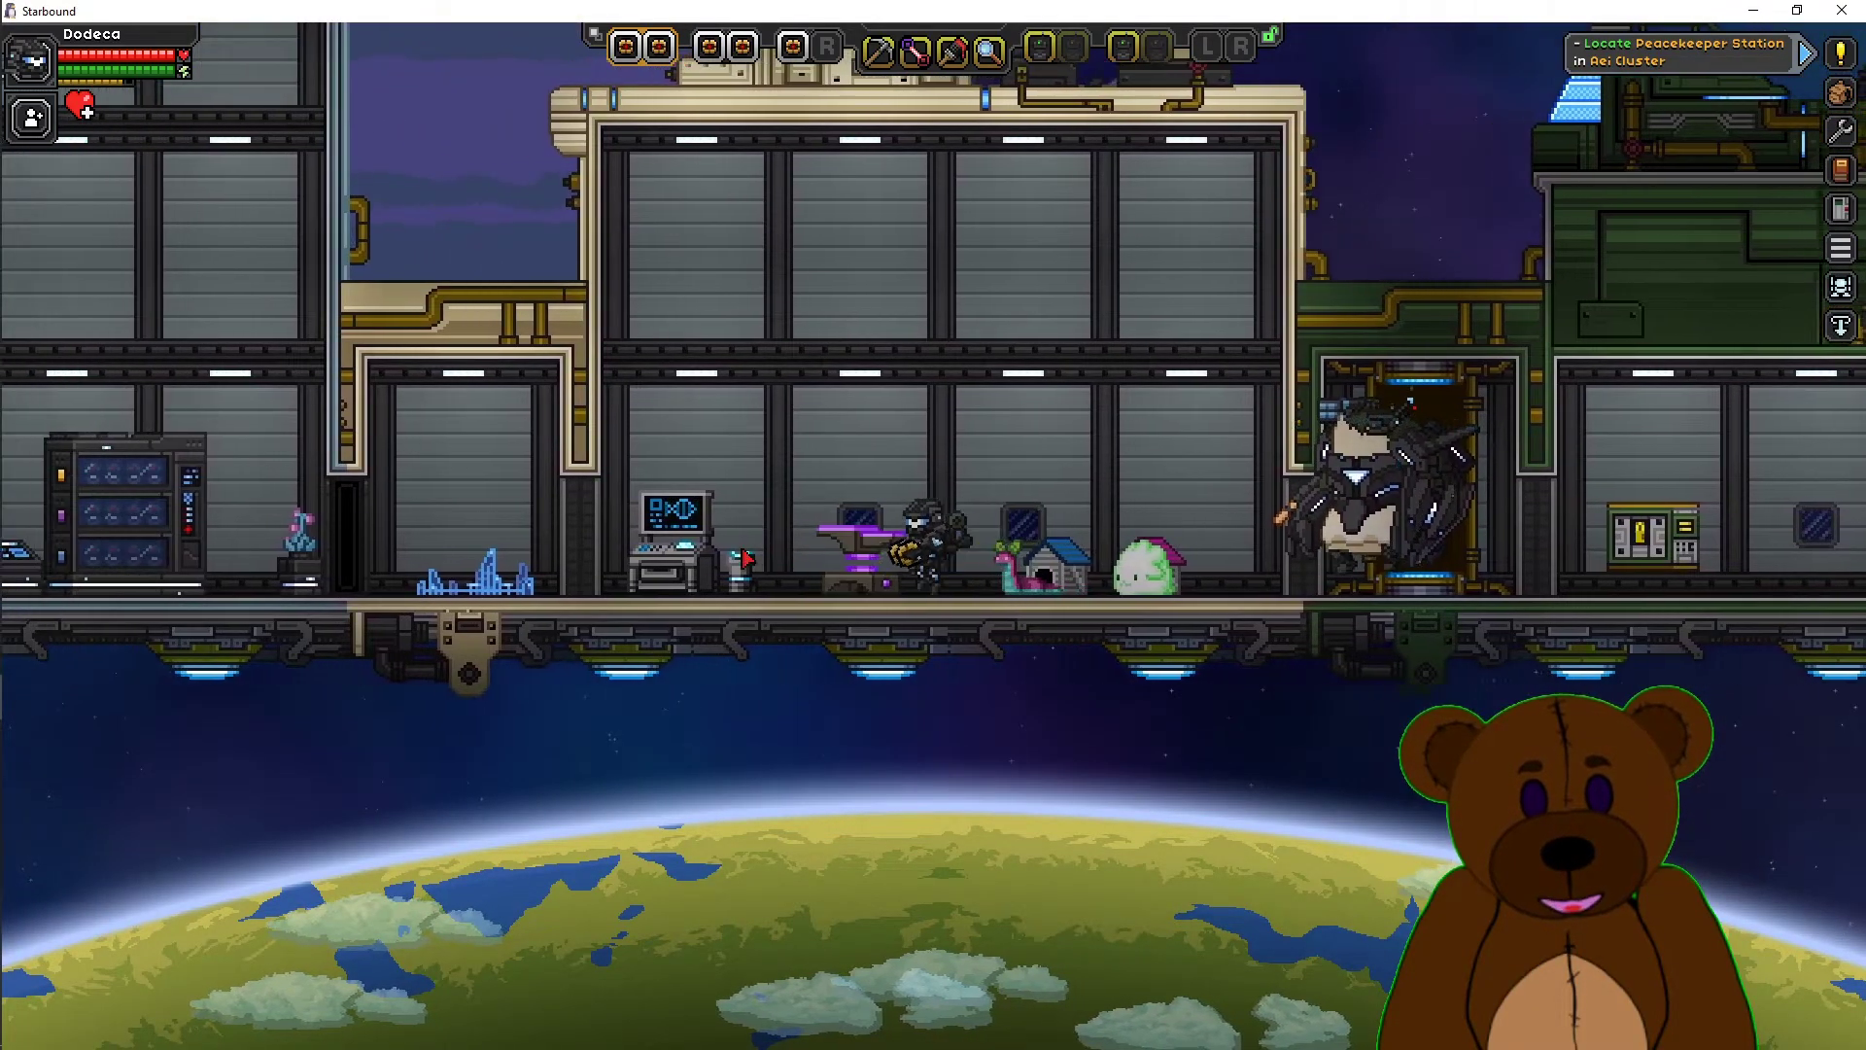
{"action": "key", "text": "a"}
{"action": "key", "text": "e"}
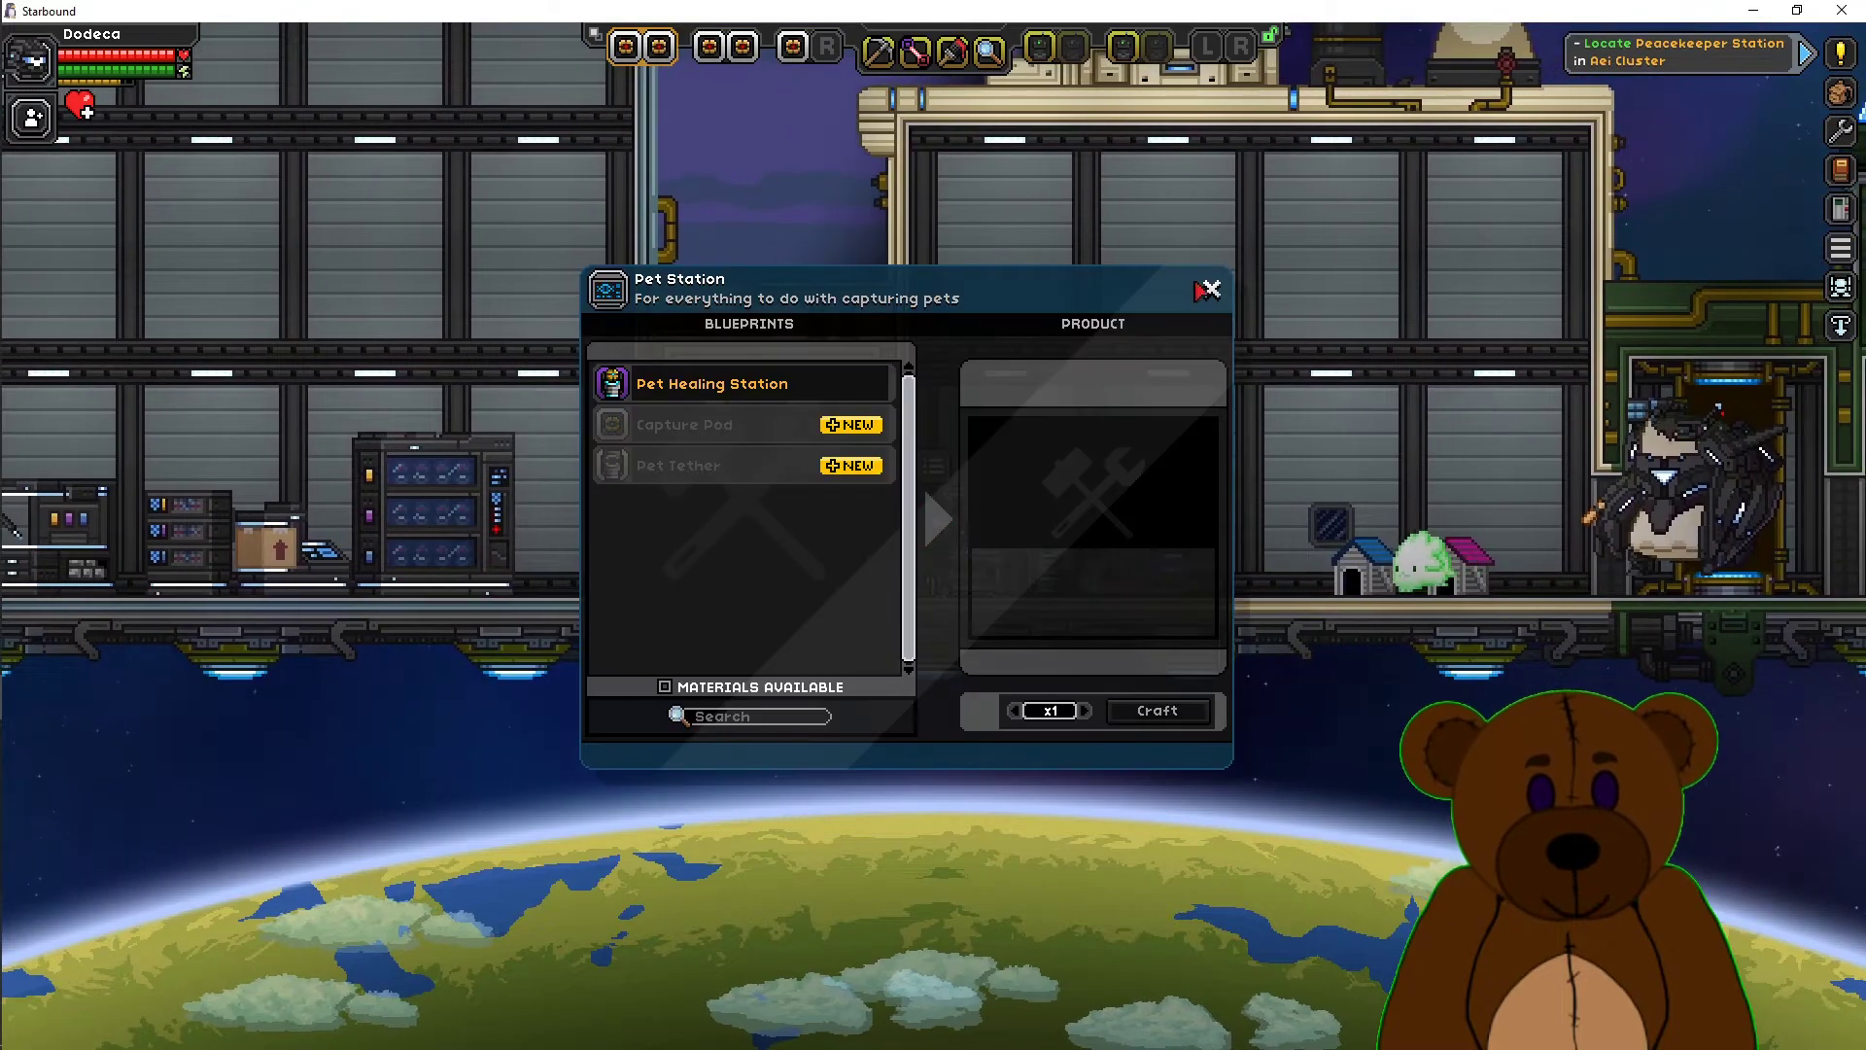
{"action": "left_click", "coordinate": [1208, 290]}
Step: Walk on to the Architect's Table and craft one Kitchen Counter to test the instant crafting mod
{"action": "key", "text": "a"}
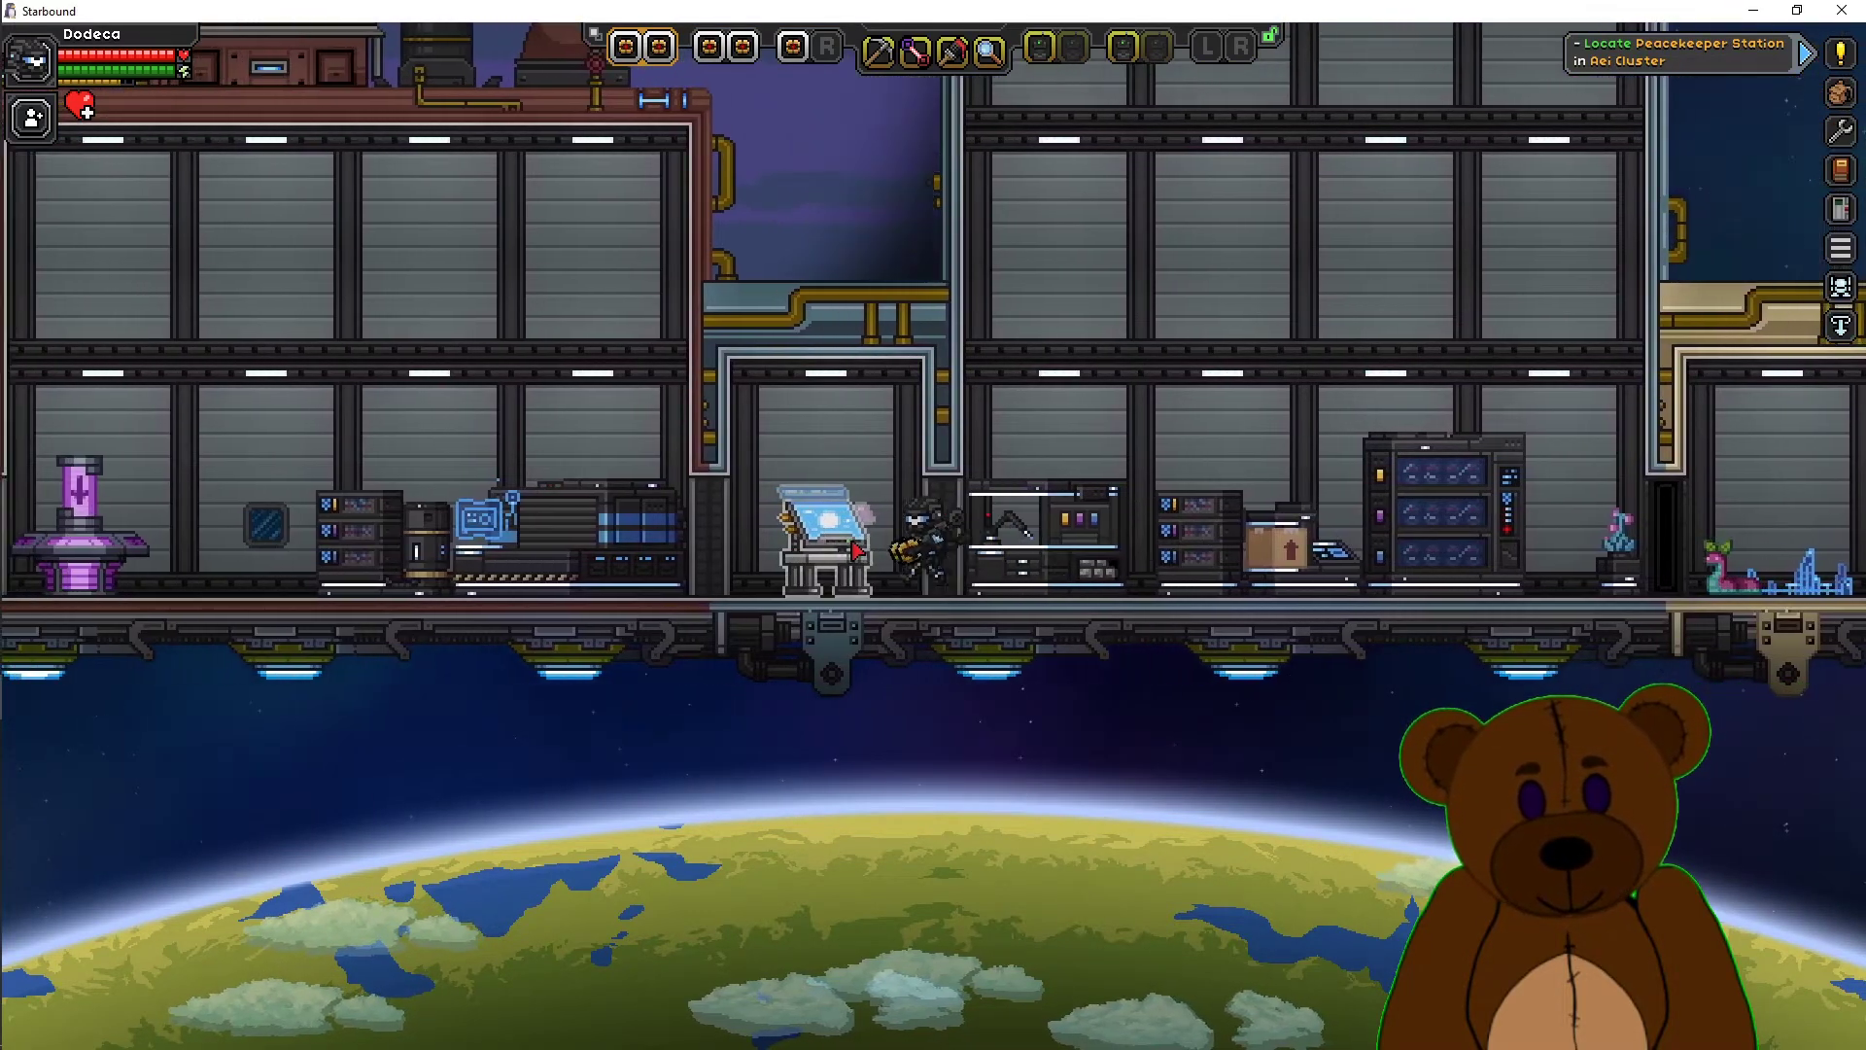
{"action": "key", "text": "e"}
{"action": "scroll", "coordinate": [763, 556], "scroll_direction": "up", "scroll_amount": 5}
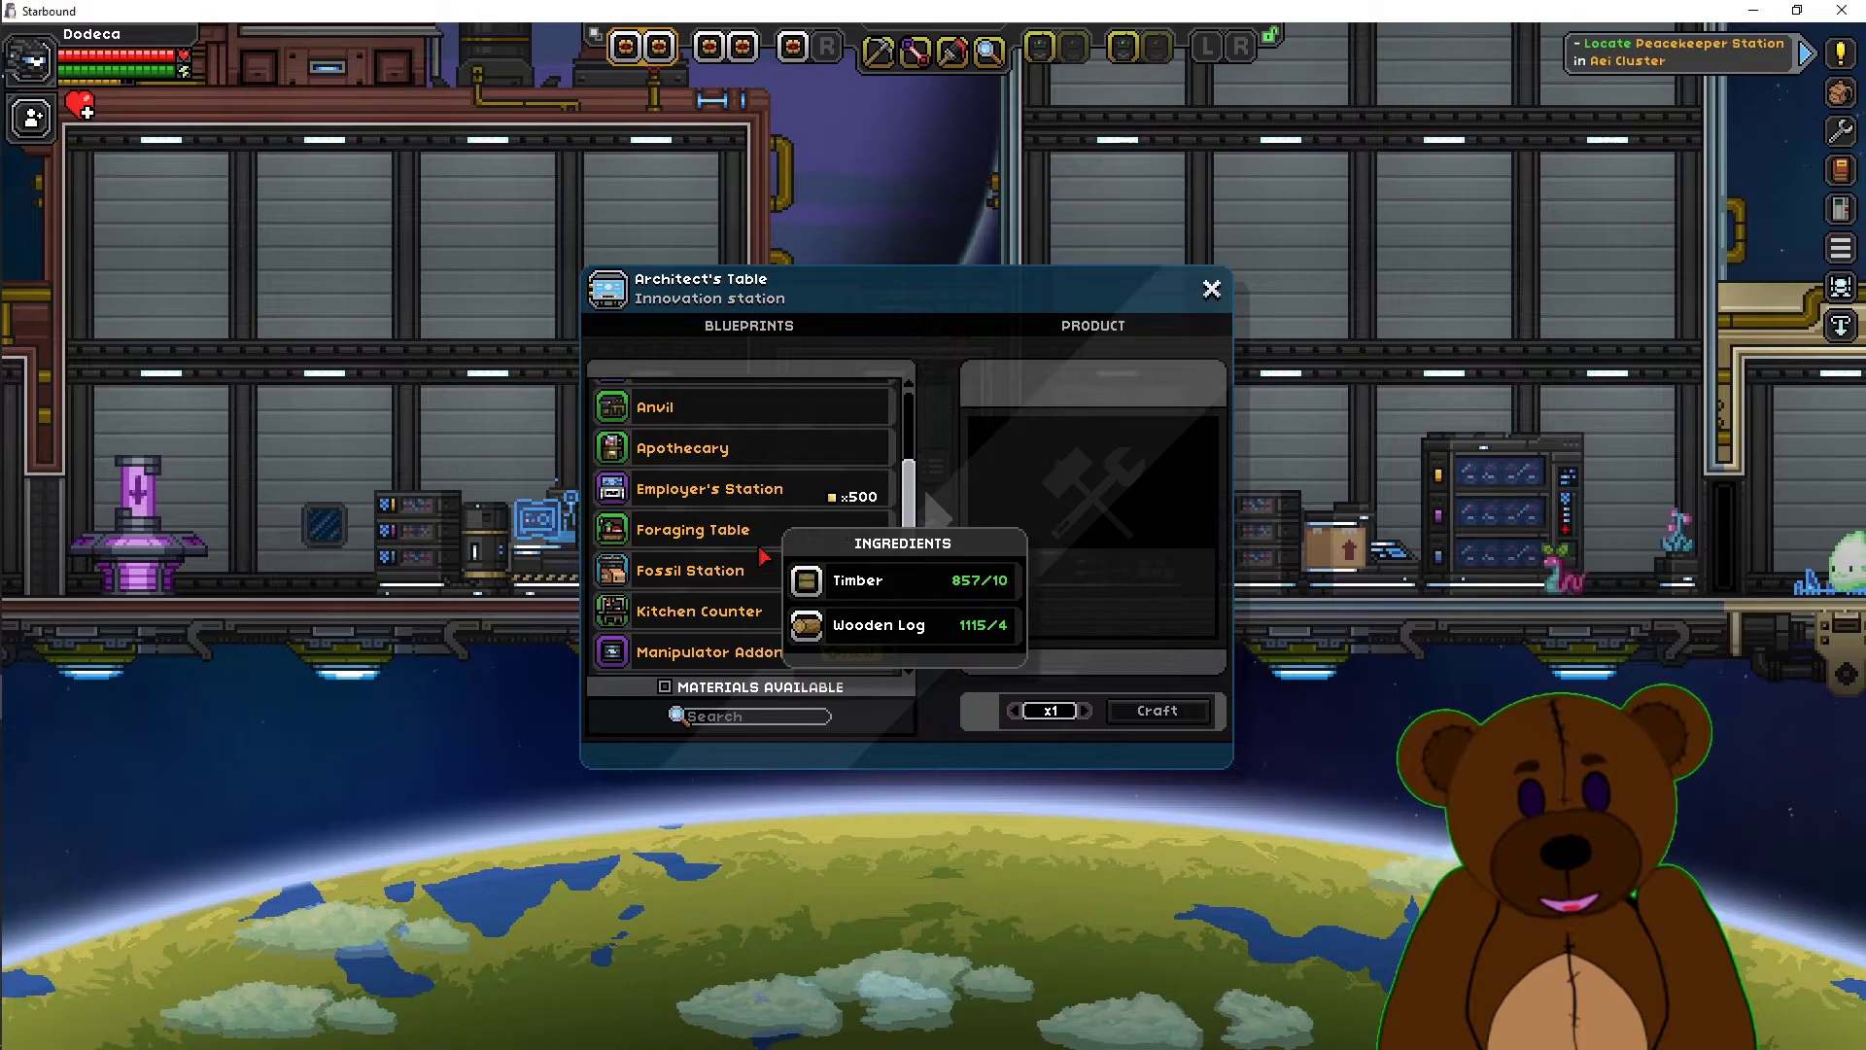
{"action": "left_click", "coordinate": [734, 608]}
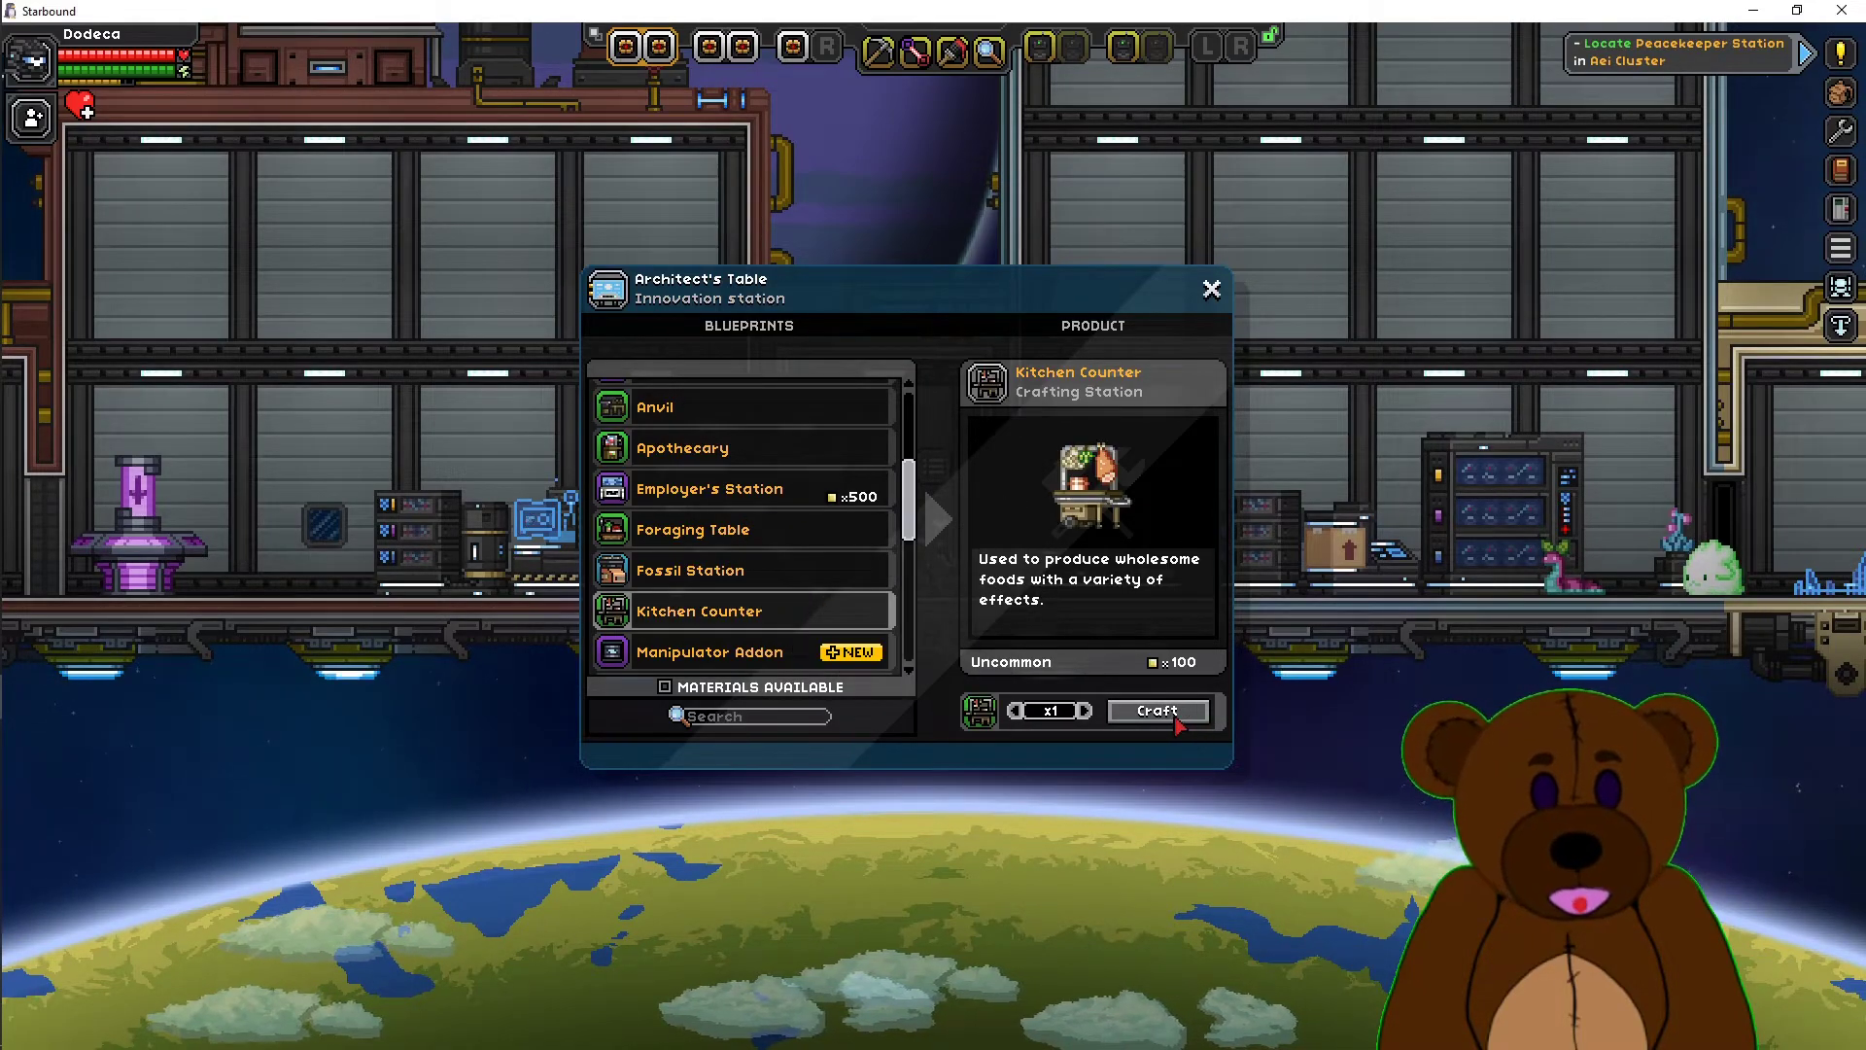
{"action": "left_click", "coordinate": [1171, 714]}
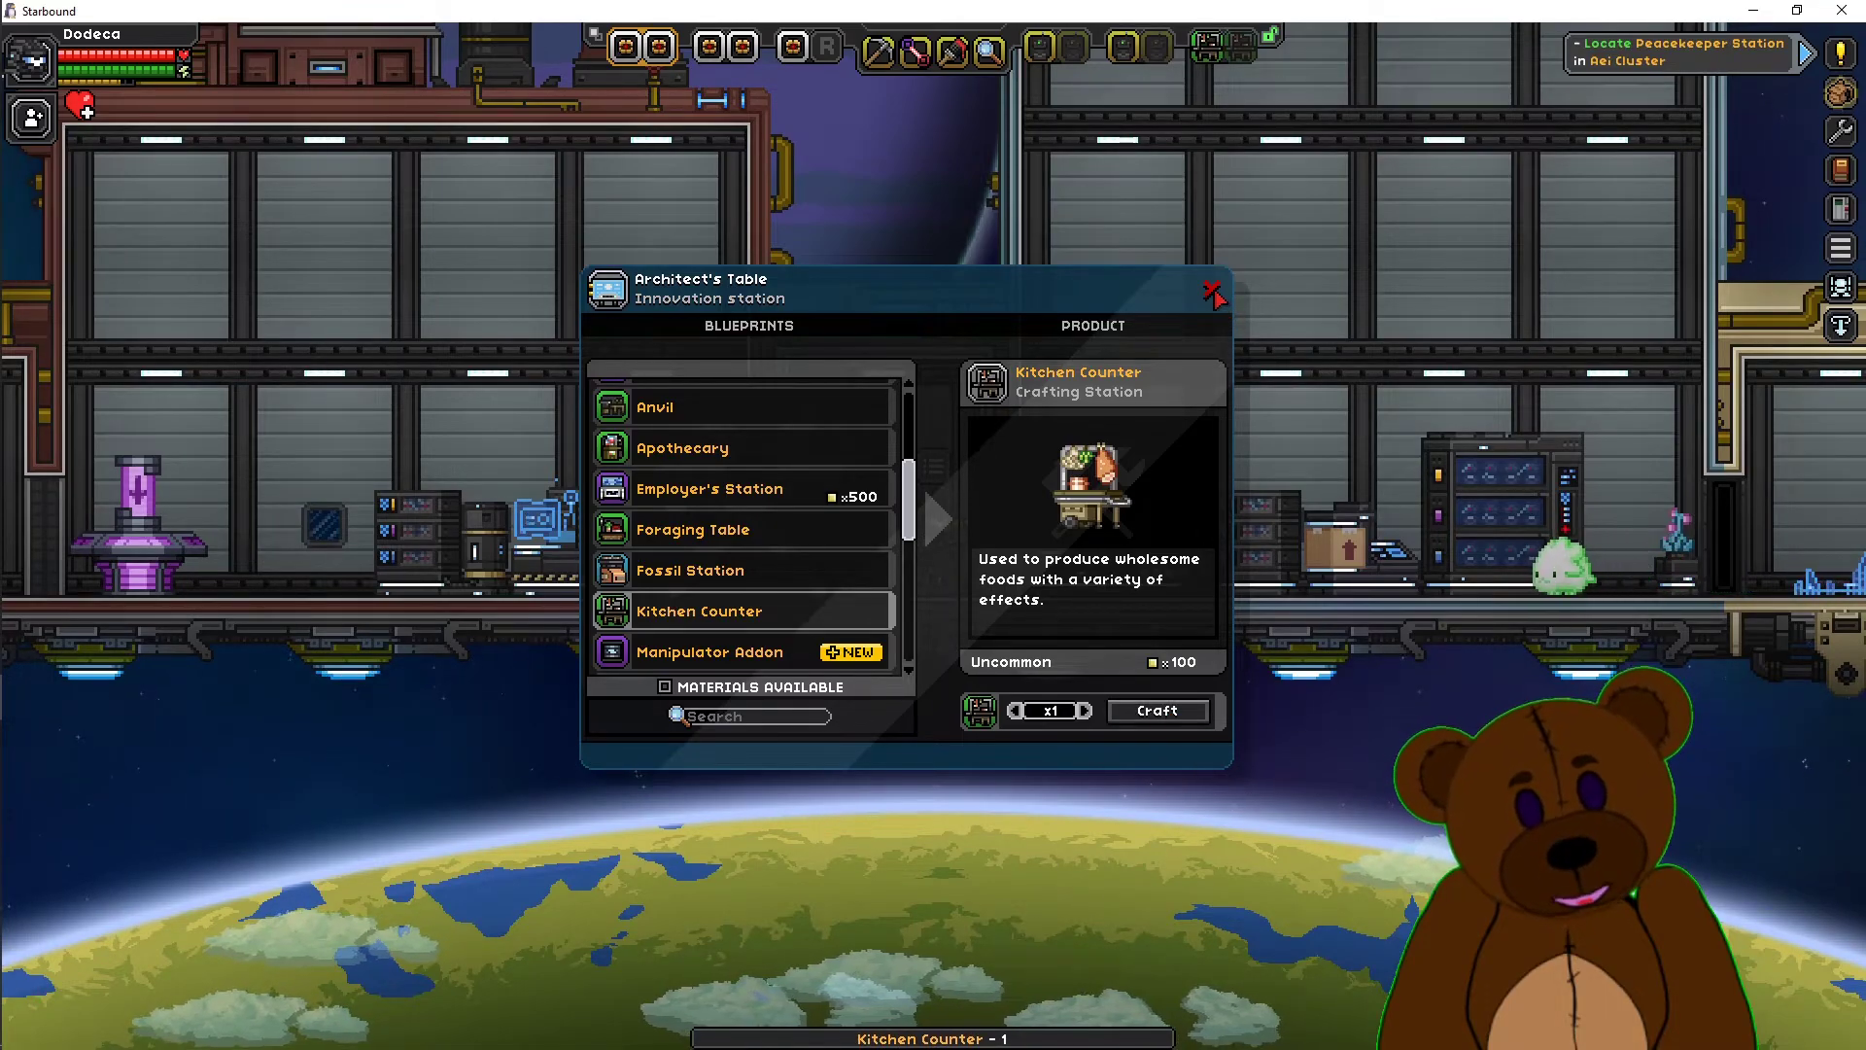
Step: View the Quantum Space Allocator blueprint at the Architect's Table, and close the crafting window and the game
{"action": "scroll", "coordinate": [768, 583], "scroll_direction": "down", "scroll_amount": 10}
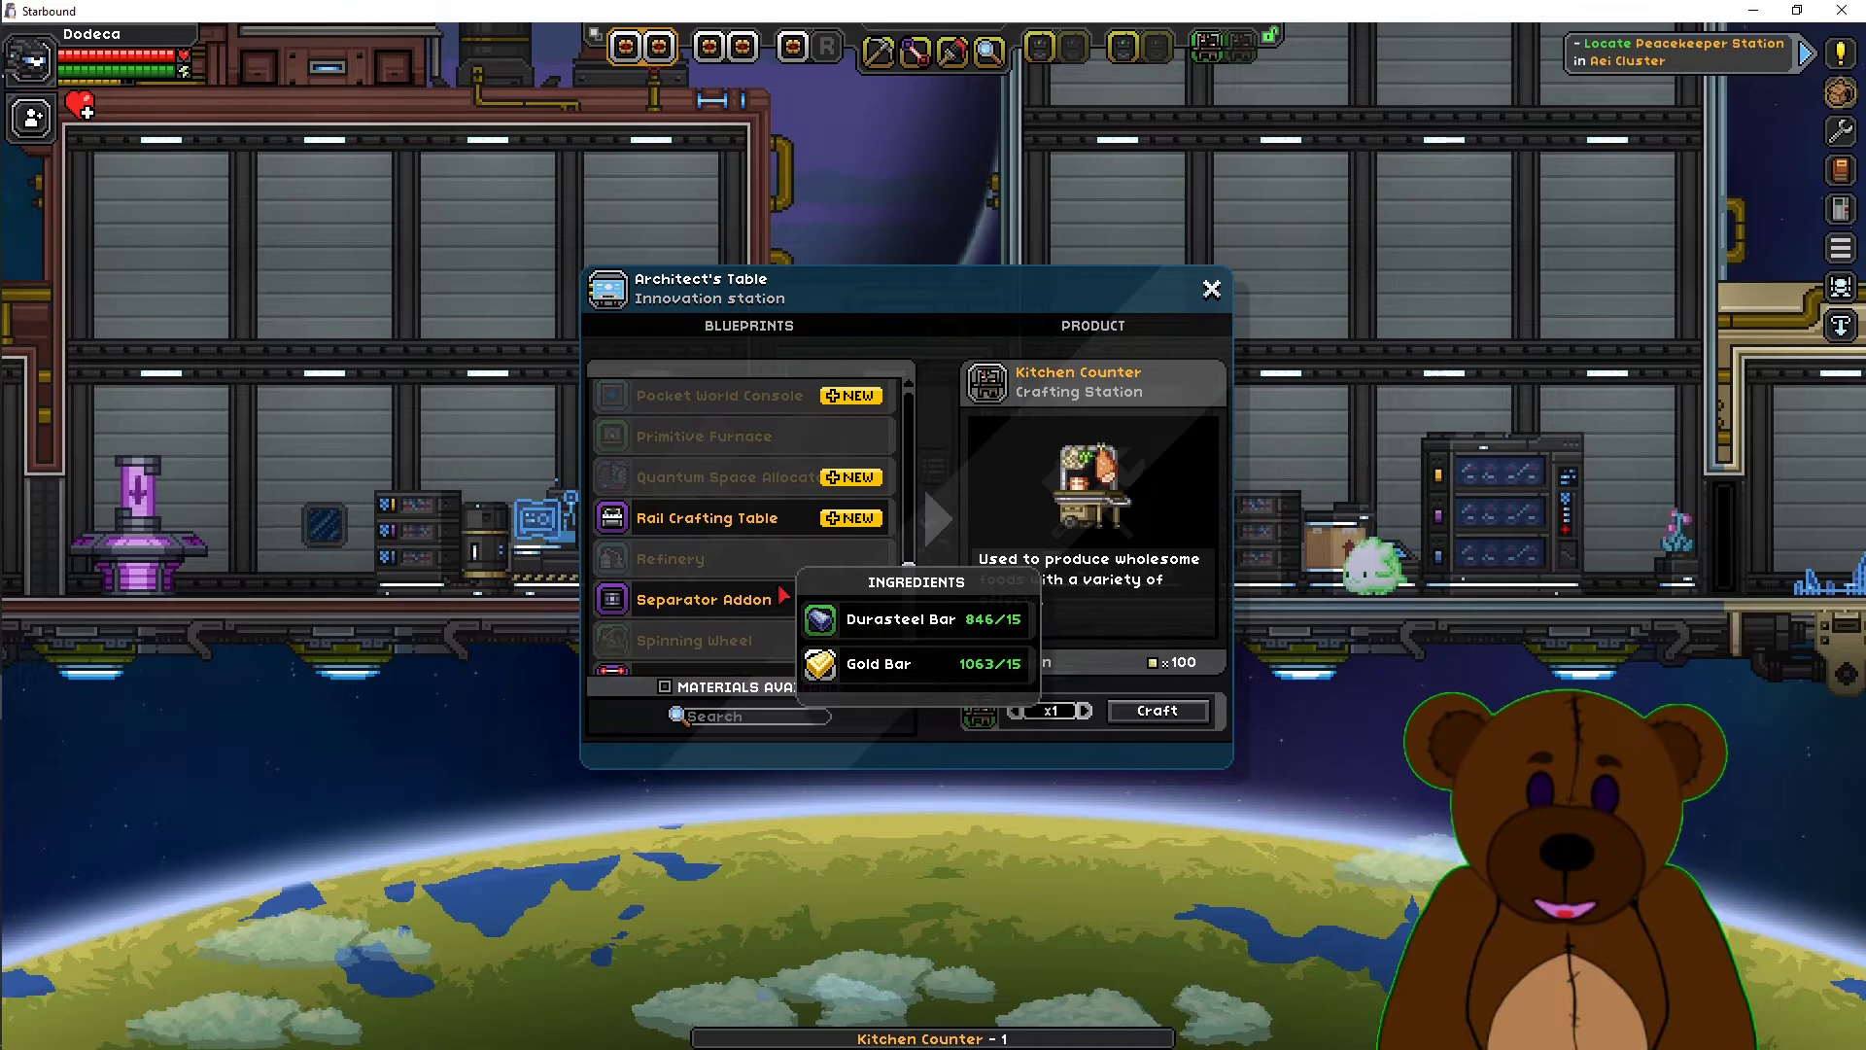
{"action": "left_click", "coordinate": [795, 481]}
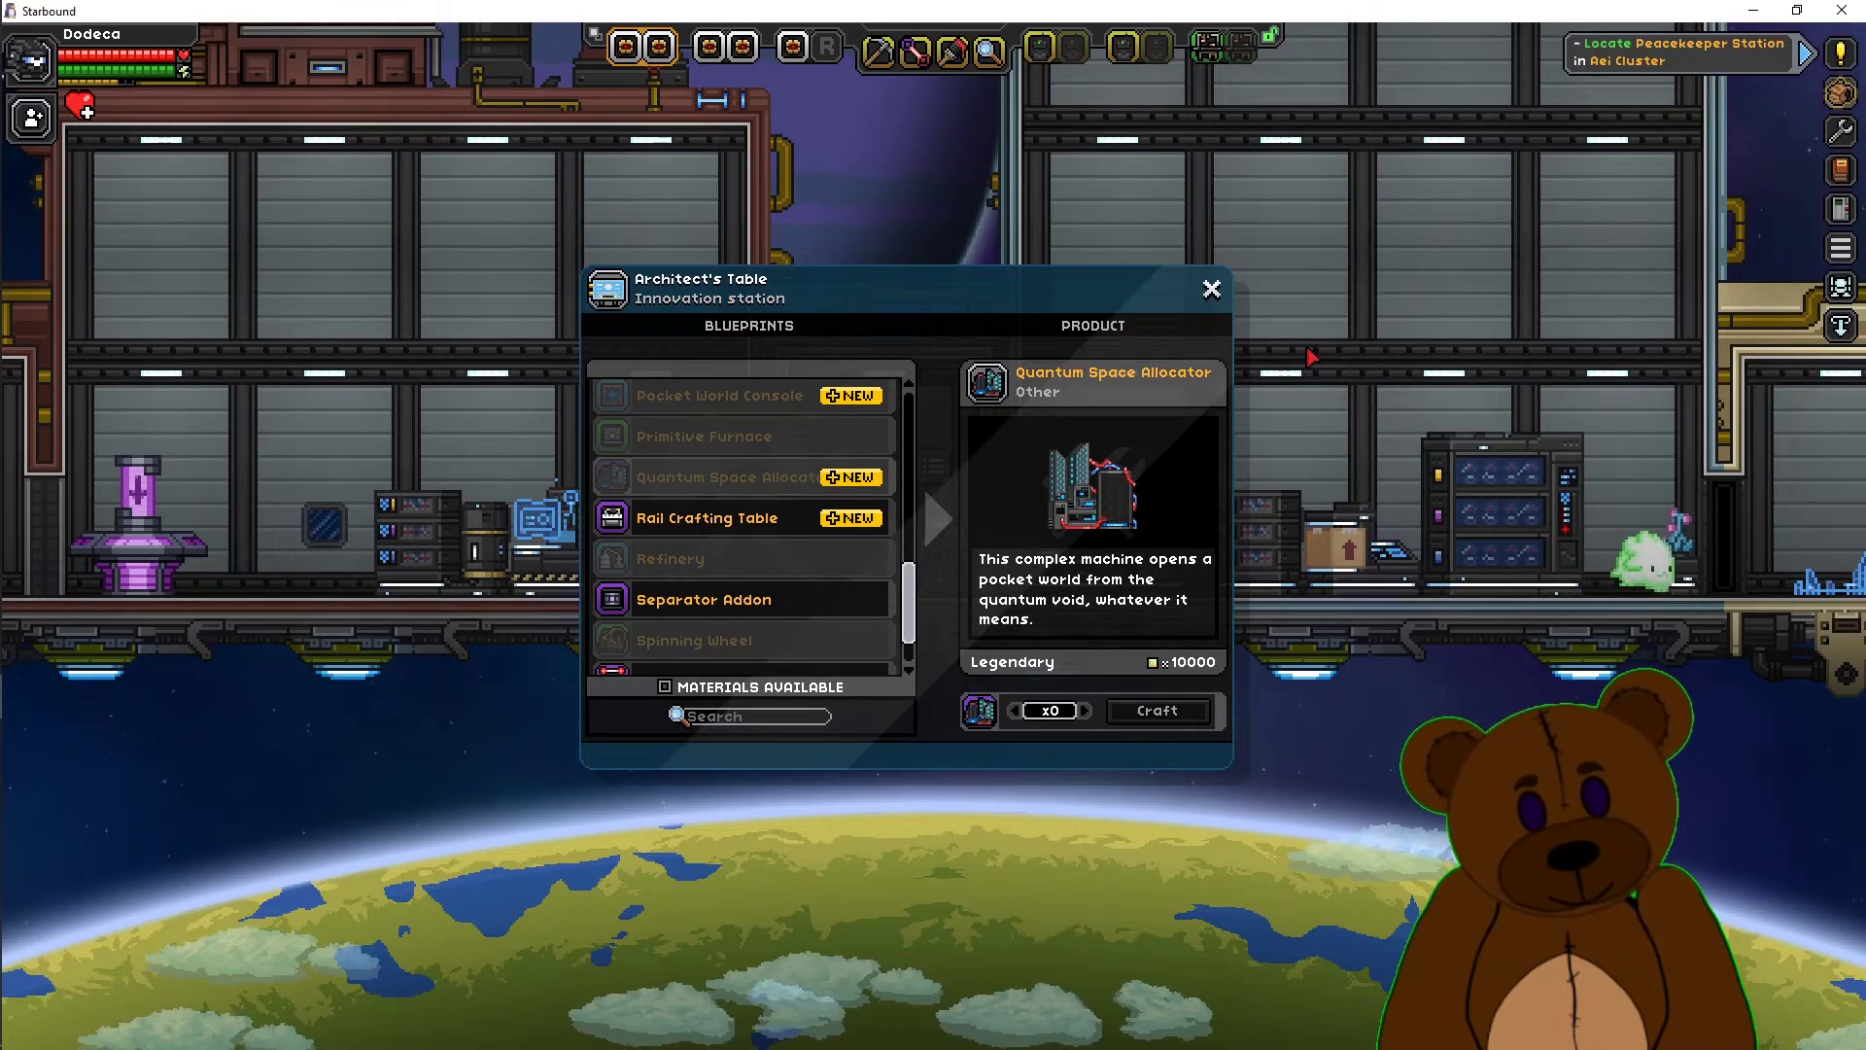
{"action": "left_click", "coordinate": [1212, 288]}
{"action": "left_click", "coordinate": [1851, 10]}
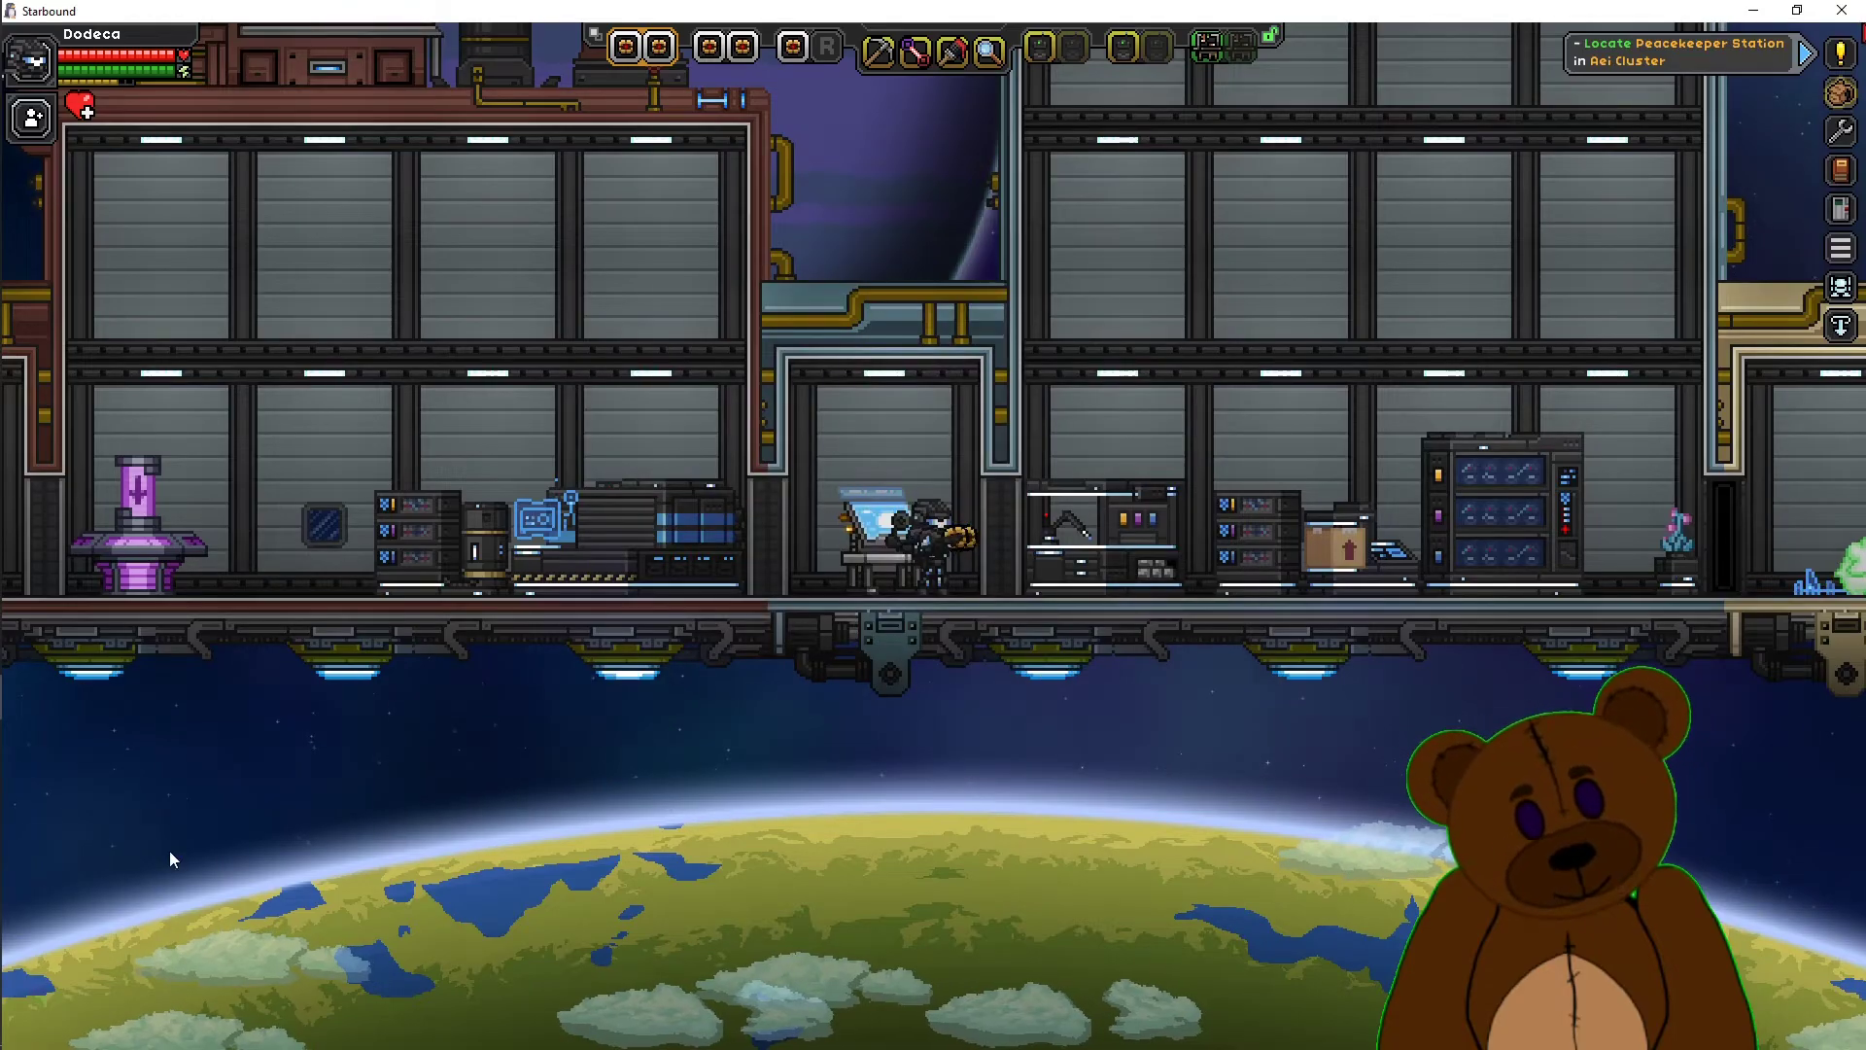